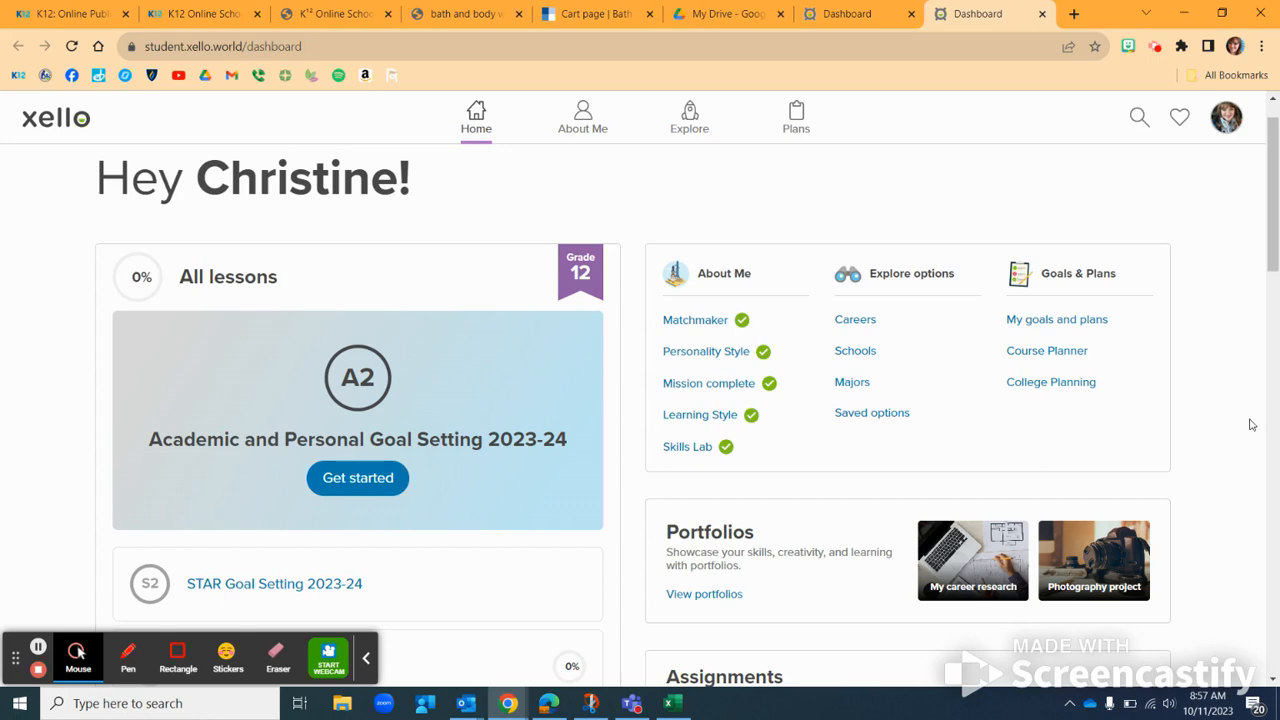
Open the All About Me portfolio from the portfolios overview
scroll(1250, 424, down, 1)
scroll(1250, 427, up, 1)
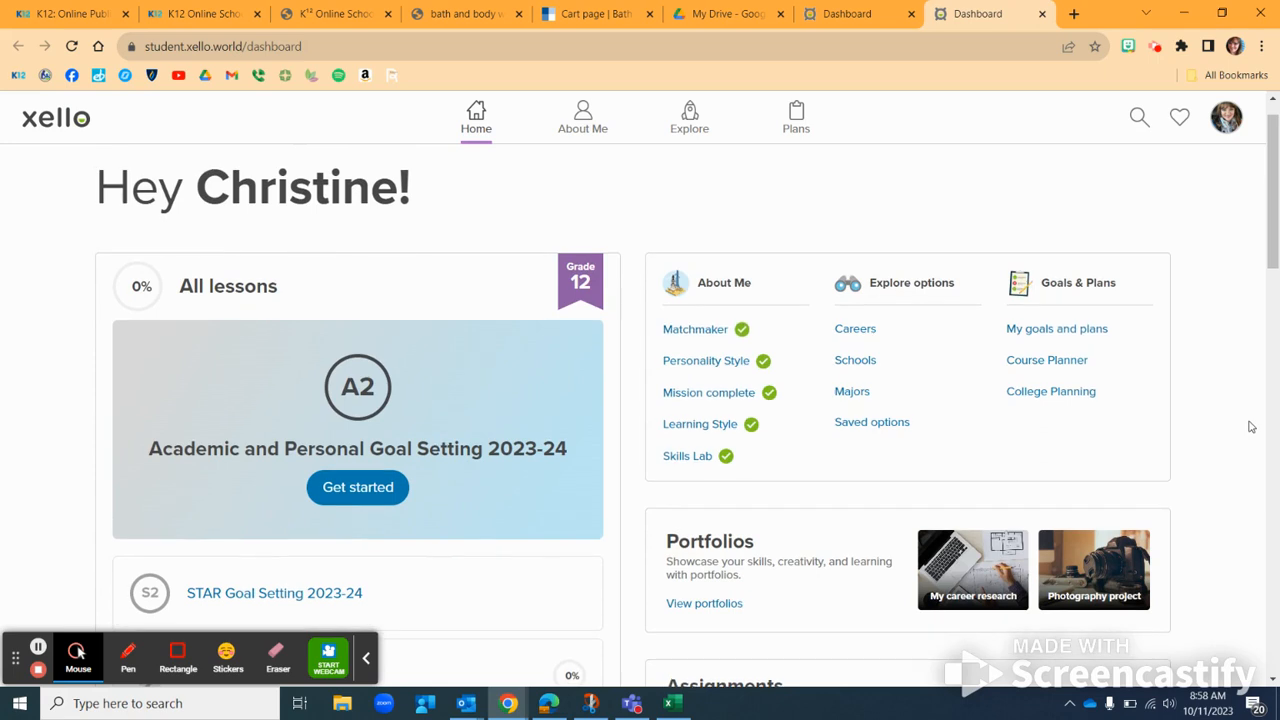
scroll(1250, 427, down, 1)
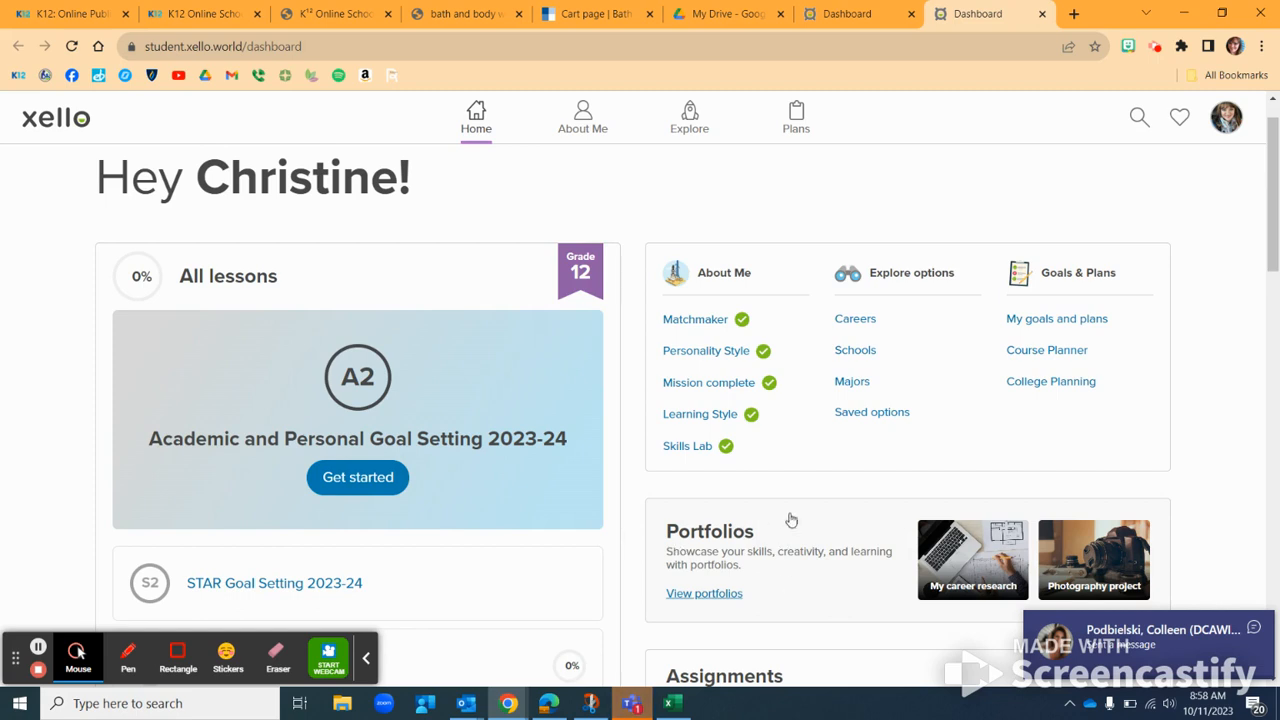
click(702, 594)
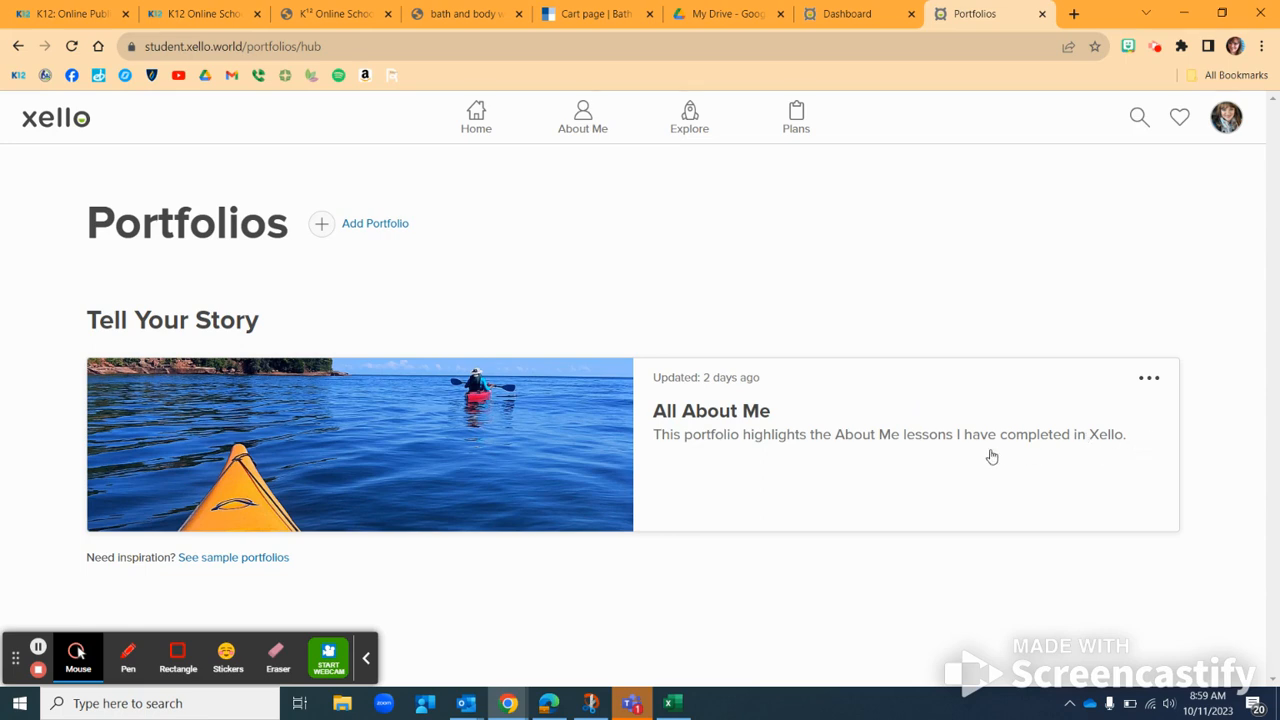
click(703, 460)
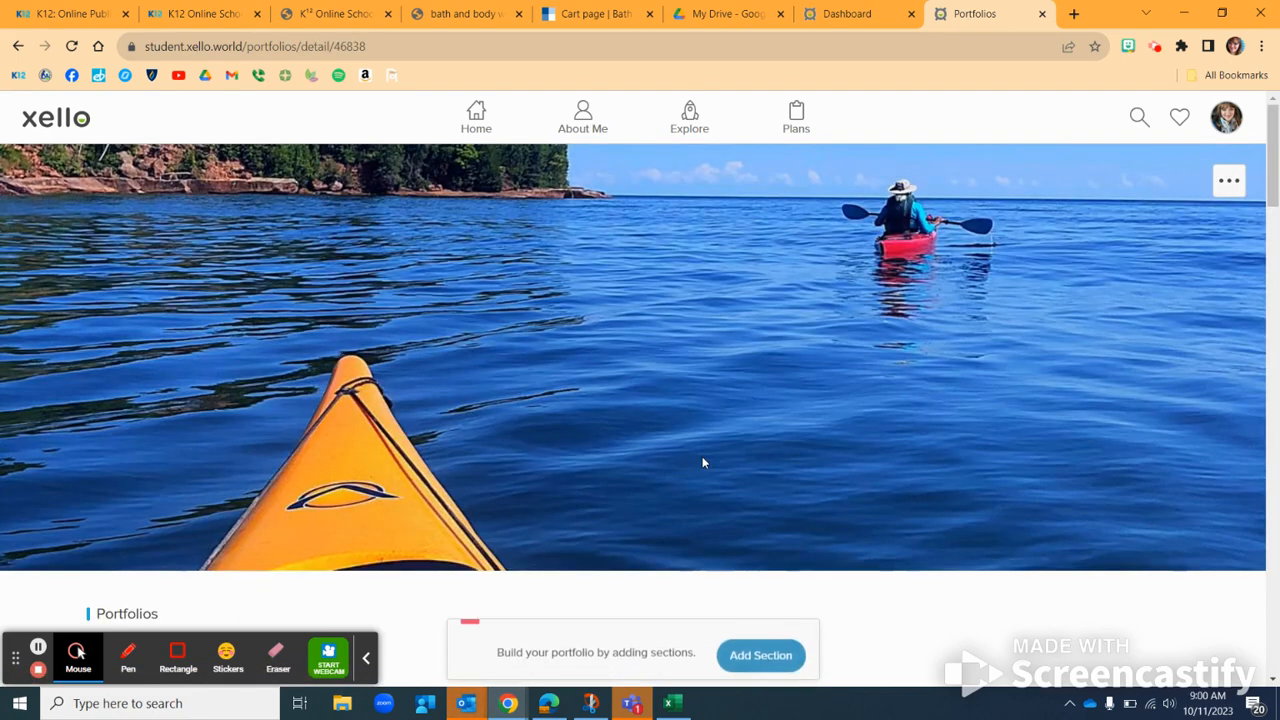
Start a new section in the All About Me portfolio with Xello Activities as its media type
scroll(1002, 486, down, 3)
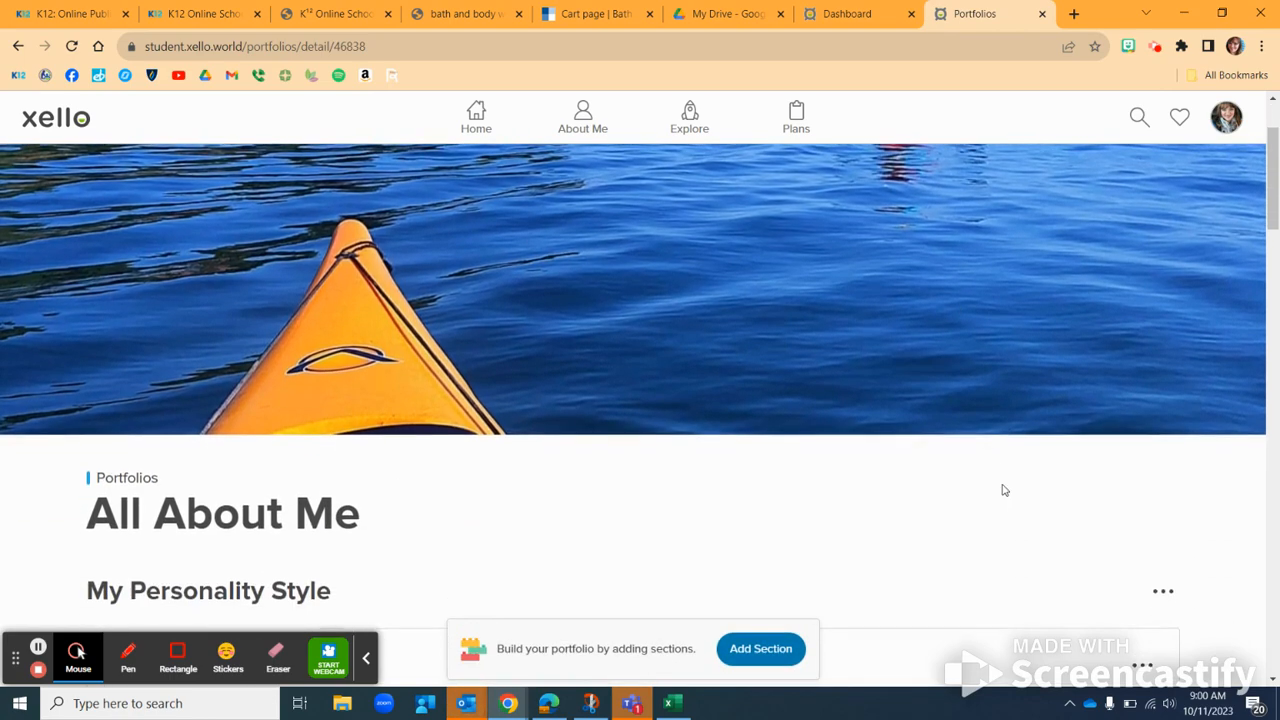
scroll(1002, 490, up, 1)
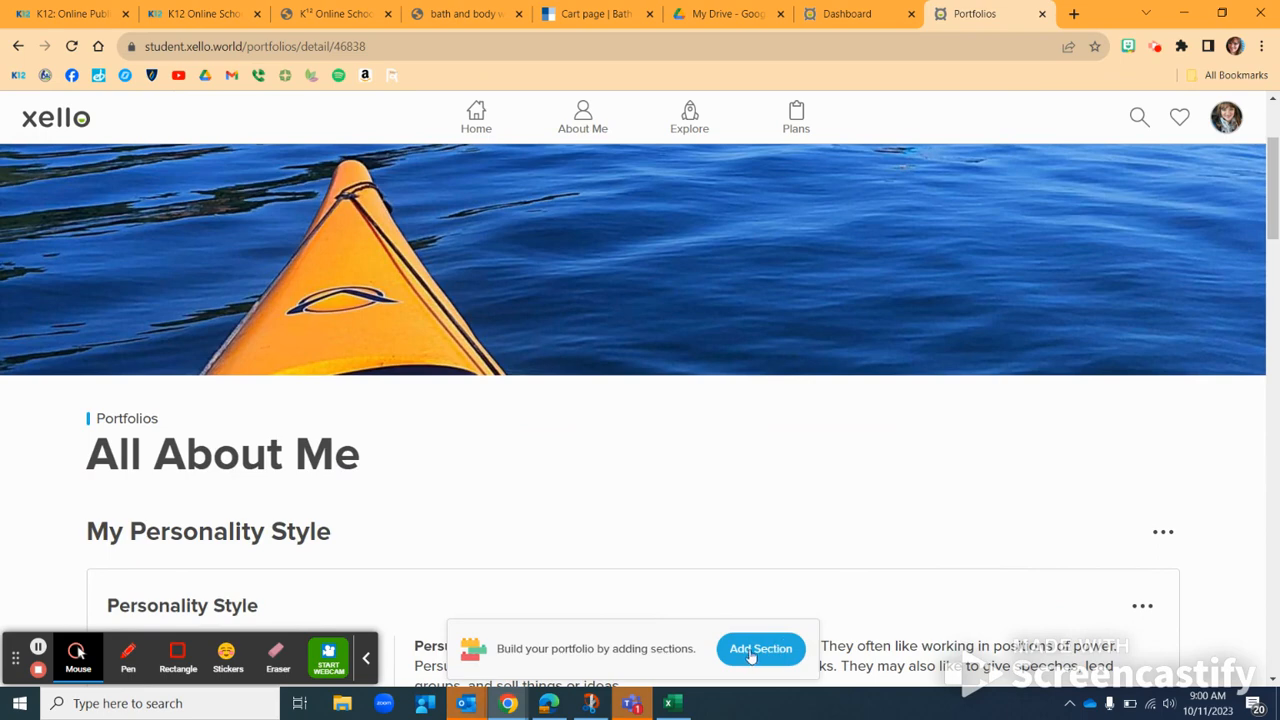
scroll(945, 457, down, 2)
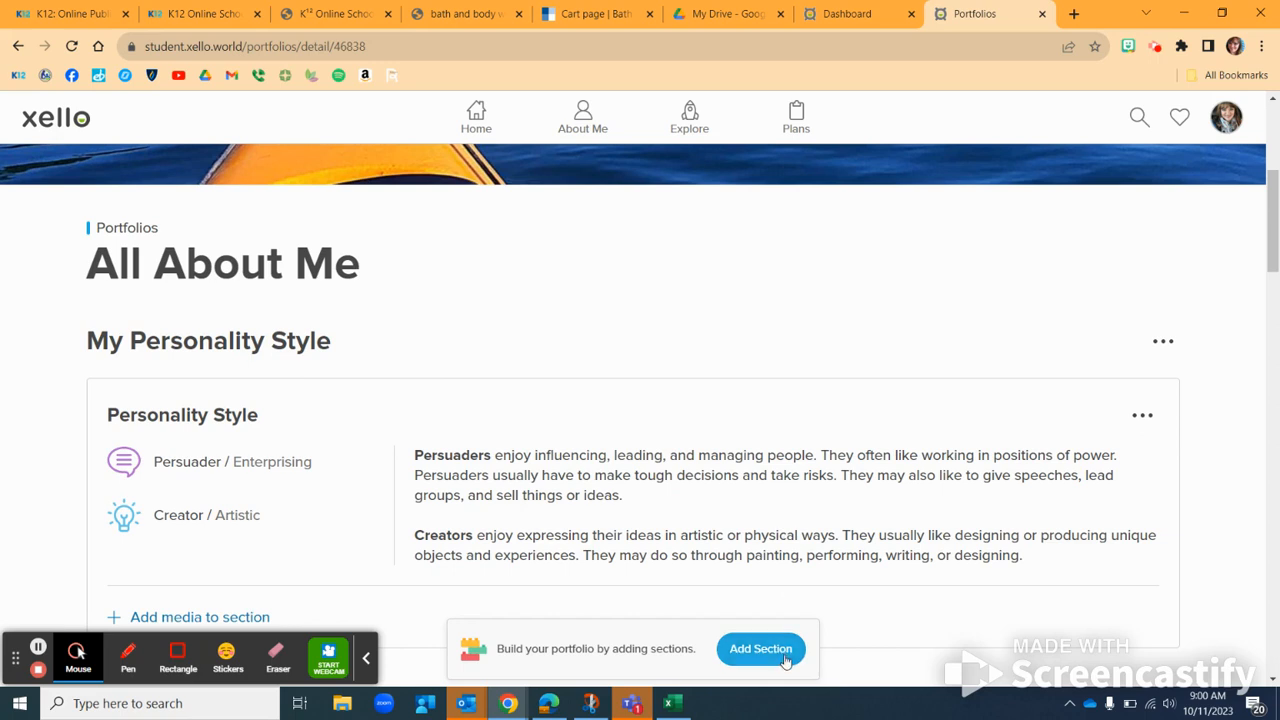
scroll(709, 549, down, 1)
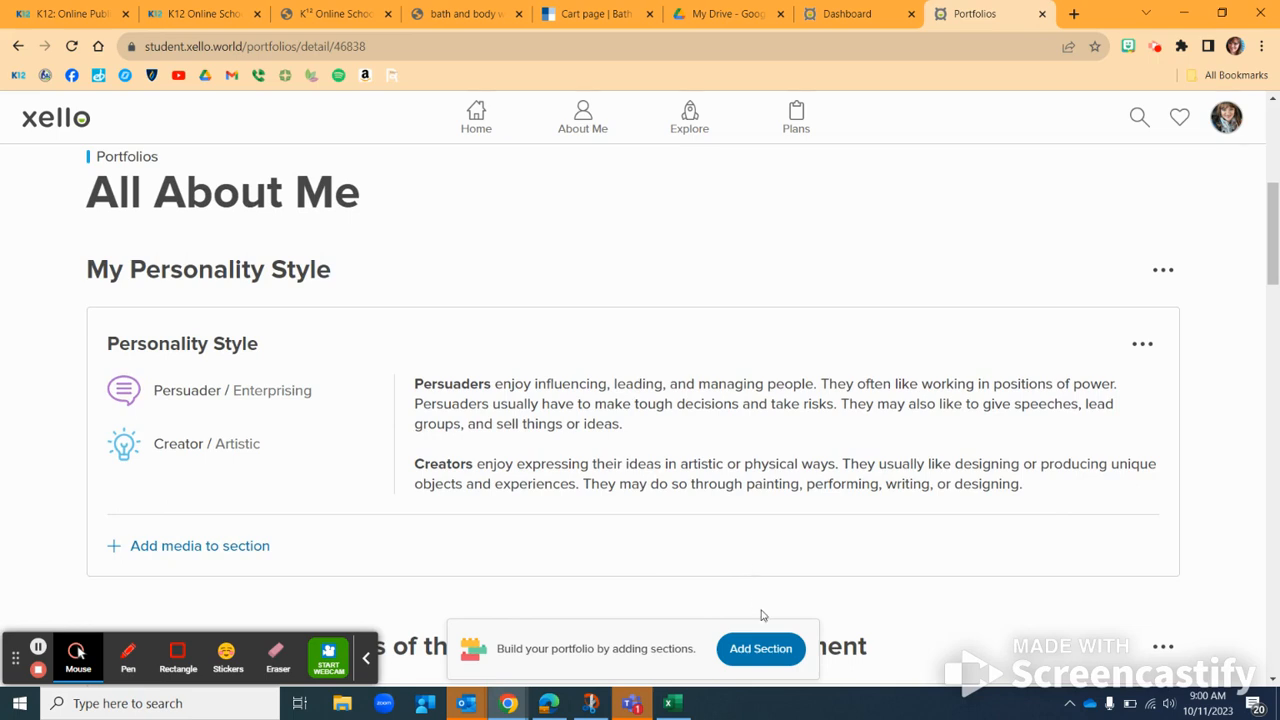
click(755, 648)
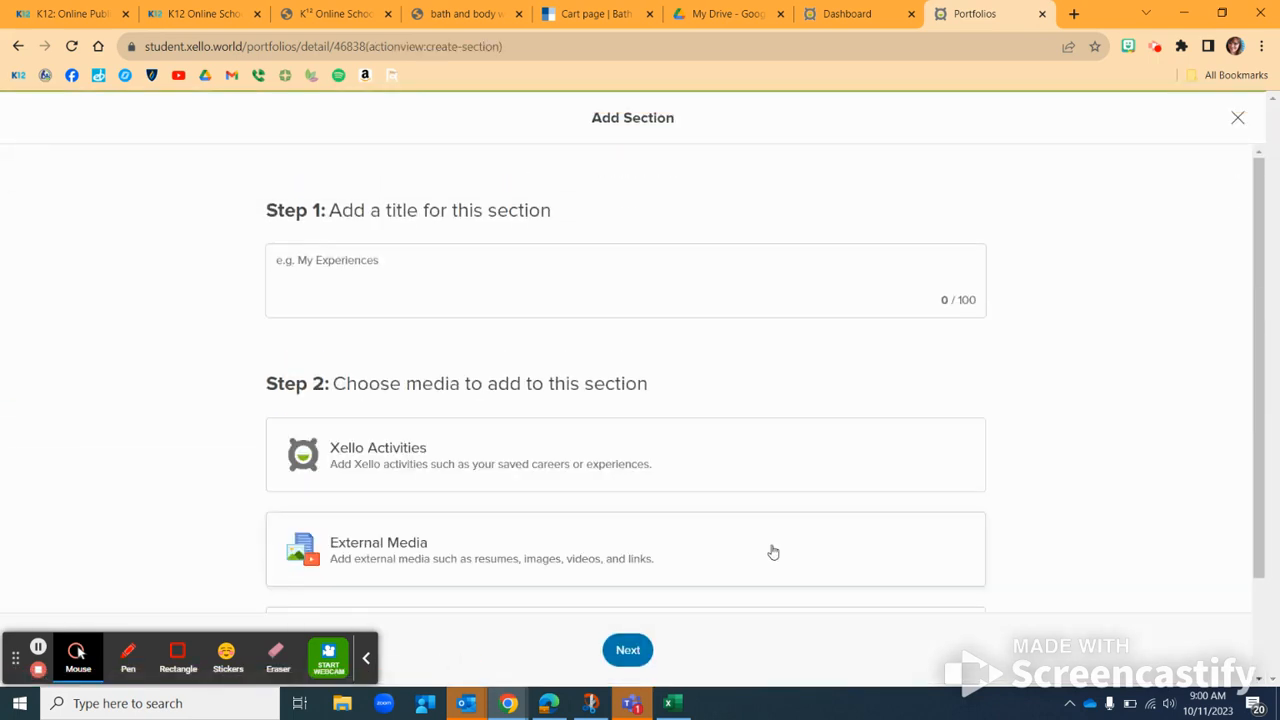
click(405, 470)
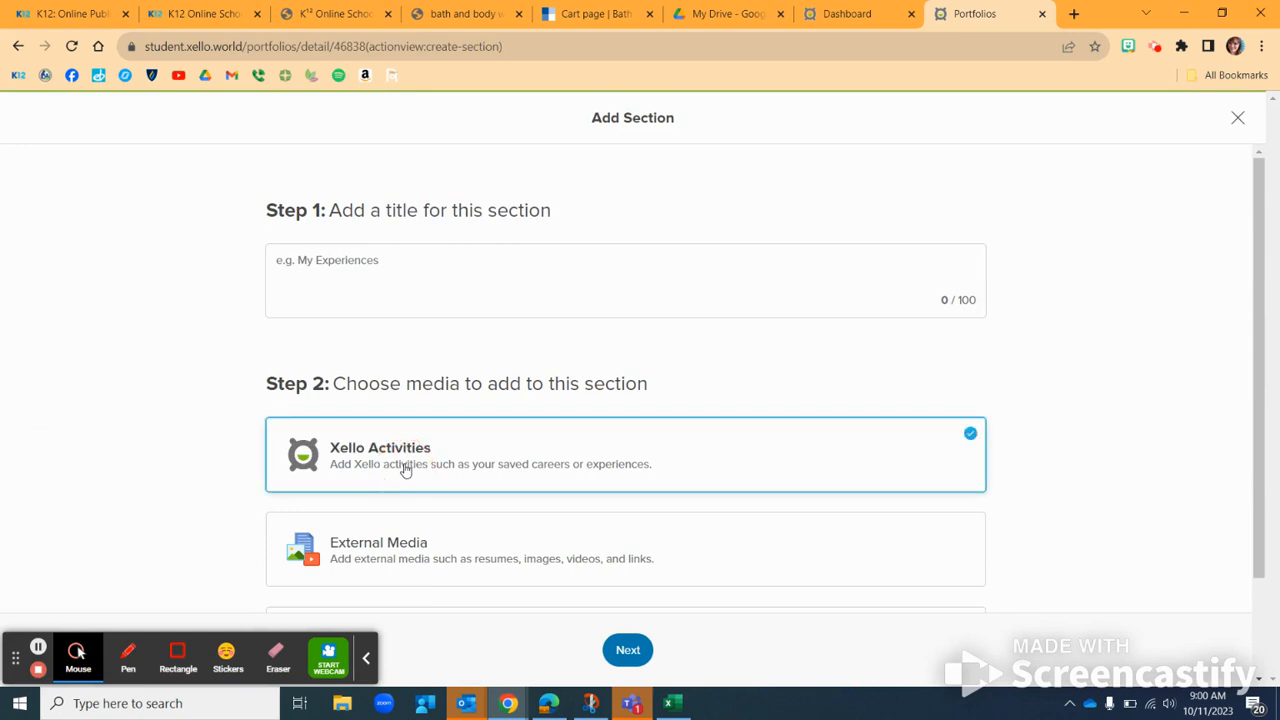
click(401, 458)
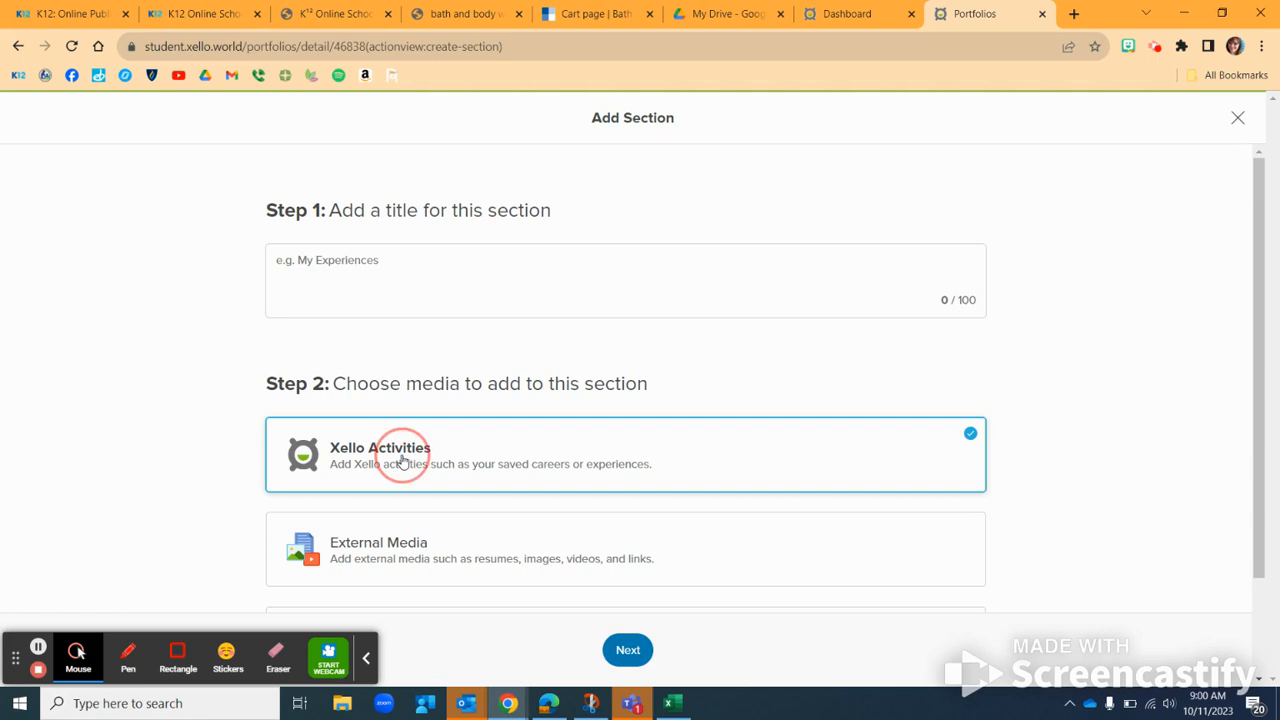
click(399, 462)
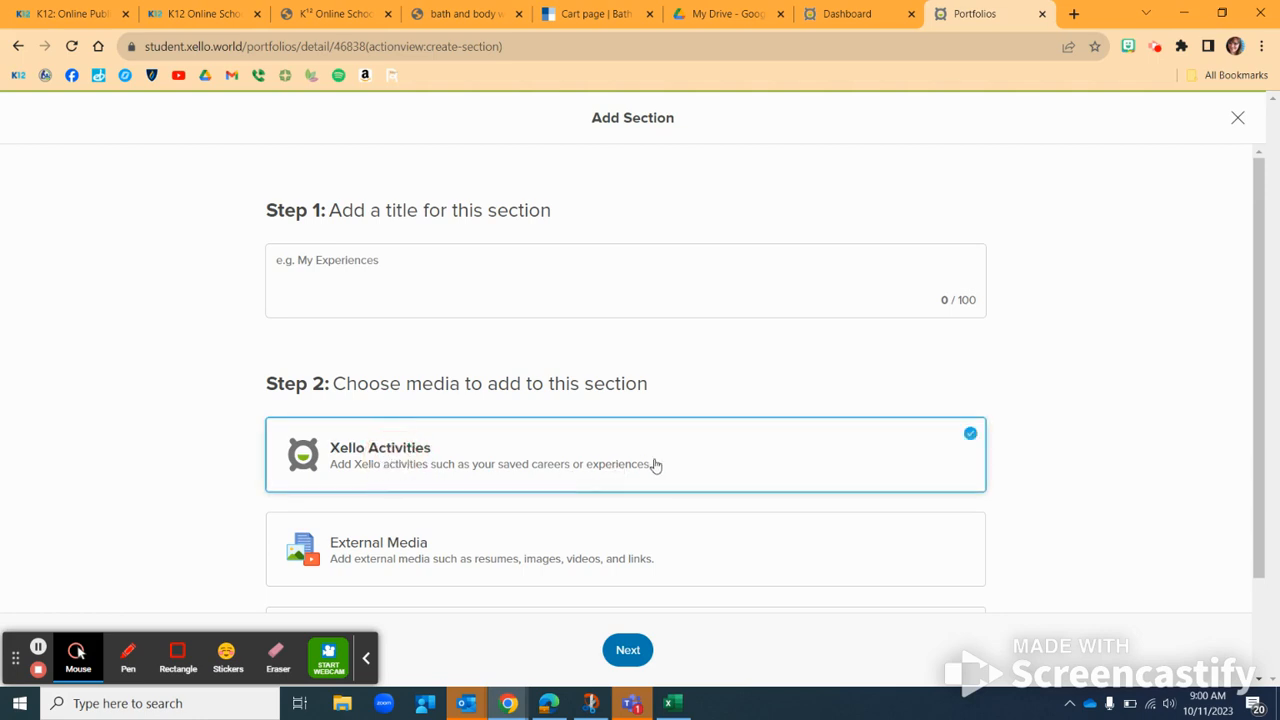
Title the new section "Personality Style"
scroll(655, 466, down, 1)
scroll(655, 466, down, 1)
scroll(655, 466, up, 1)
scroll(655, 466, down, 1)
scroll(655, 466, up, 1)
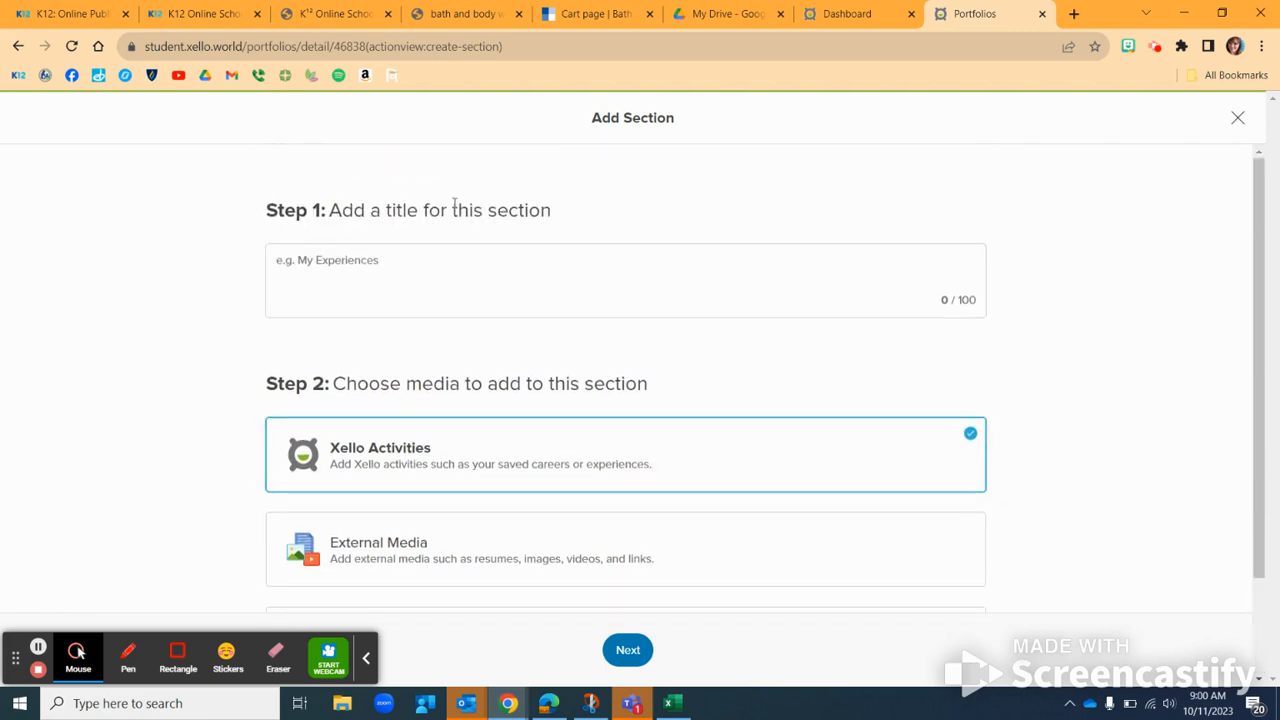
click(363, 289)
click(328, 262)
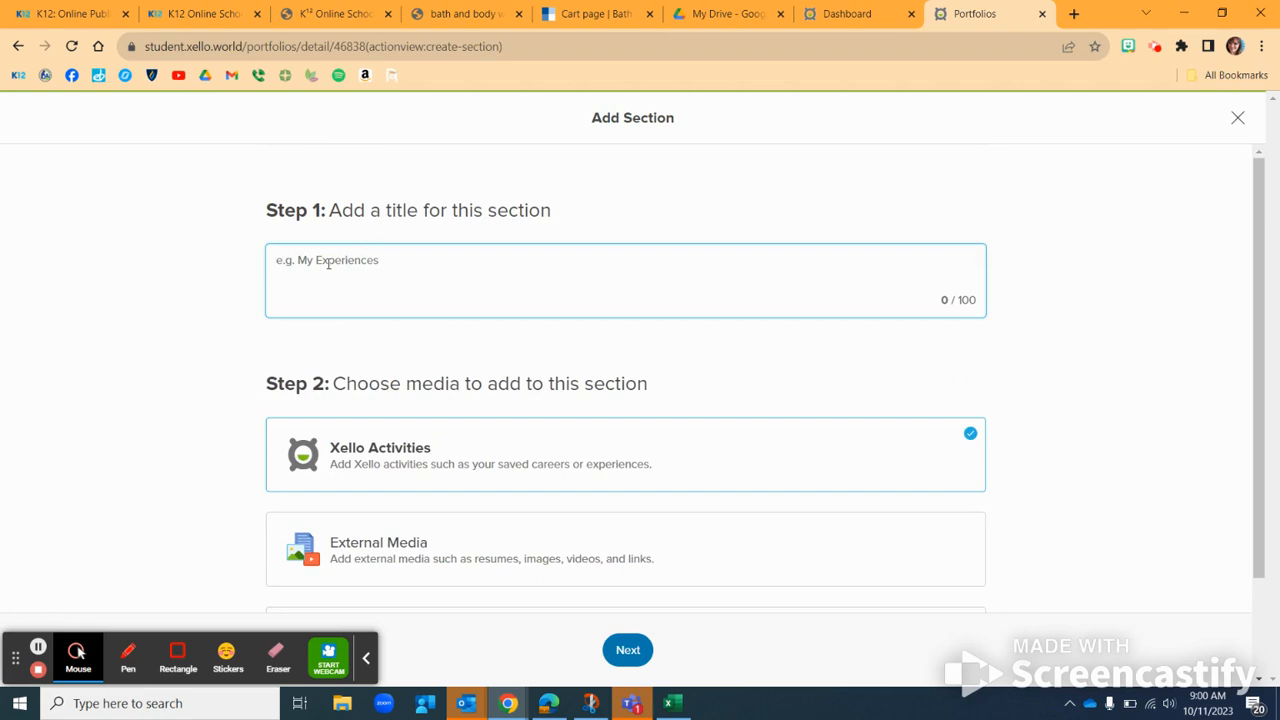
text(q)
key(BackSpace)
click(330, 296)
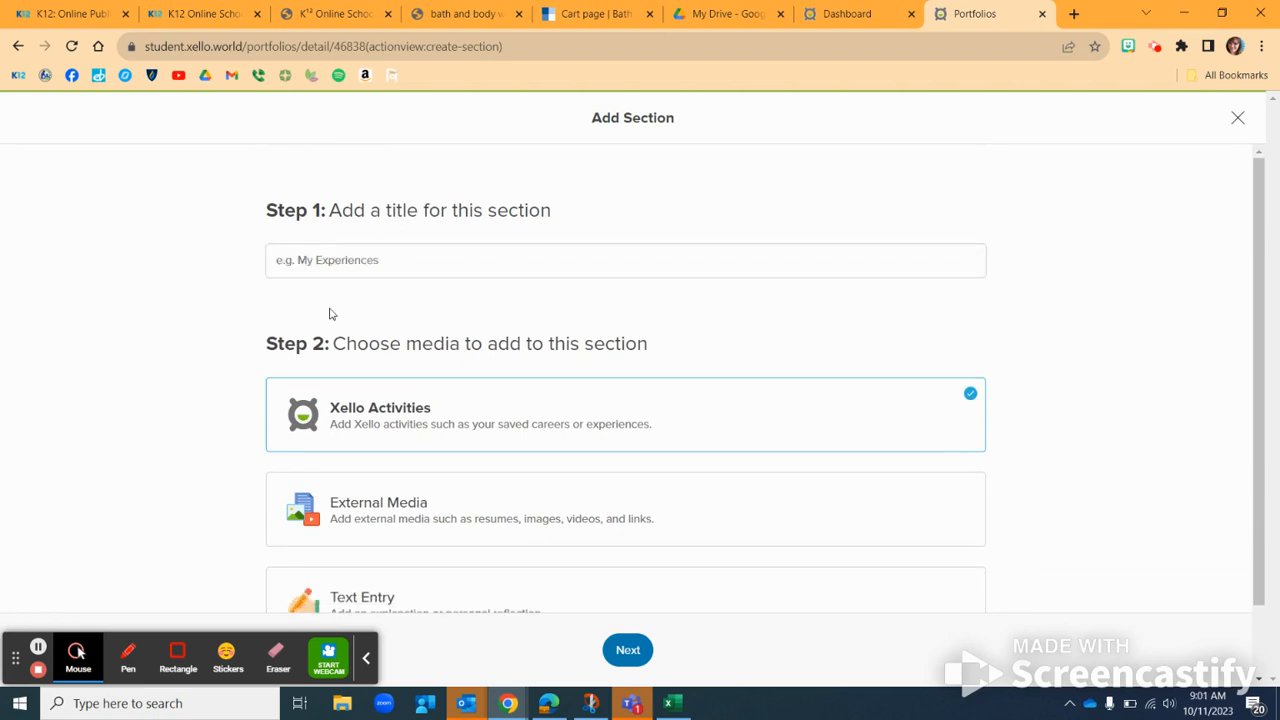
click(327, 261)
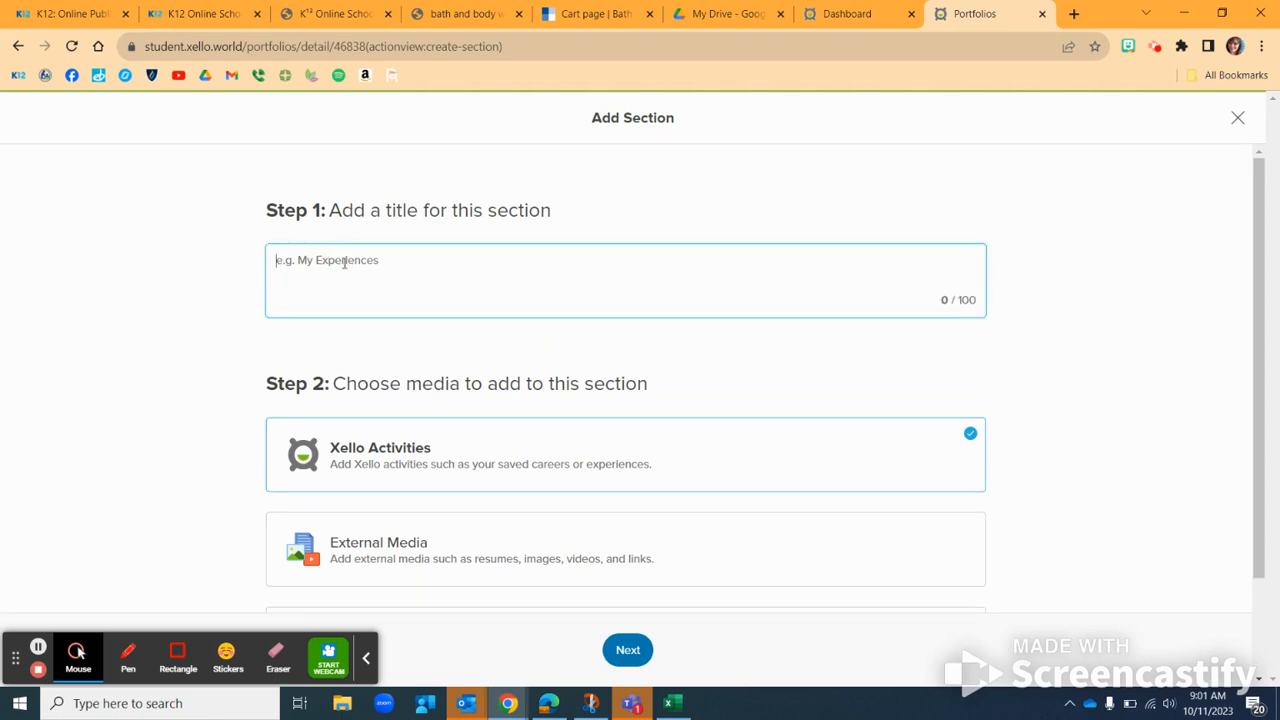
text(Personality style)
key(BackSpace)
key(BackSpace)
key(BackSpace)
key(BackSpace)
key(BackSpace)
text(Style)
Choose the Personality Style activity for the section and add the section to the portfolio
click(453, 448)
click(455, 445)
scroll(446, 431, down, 1)
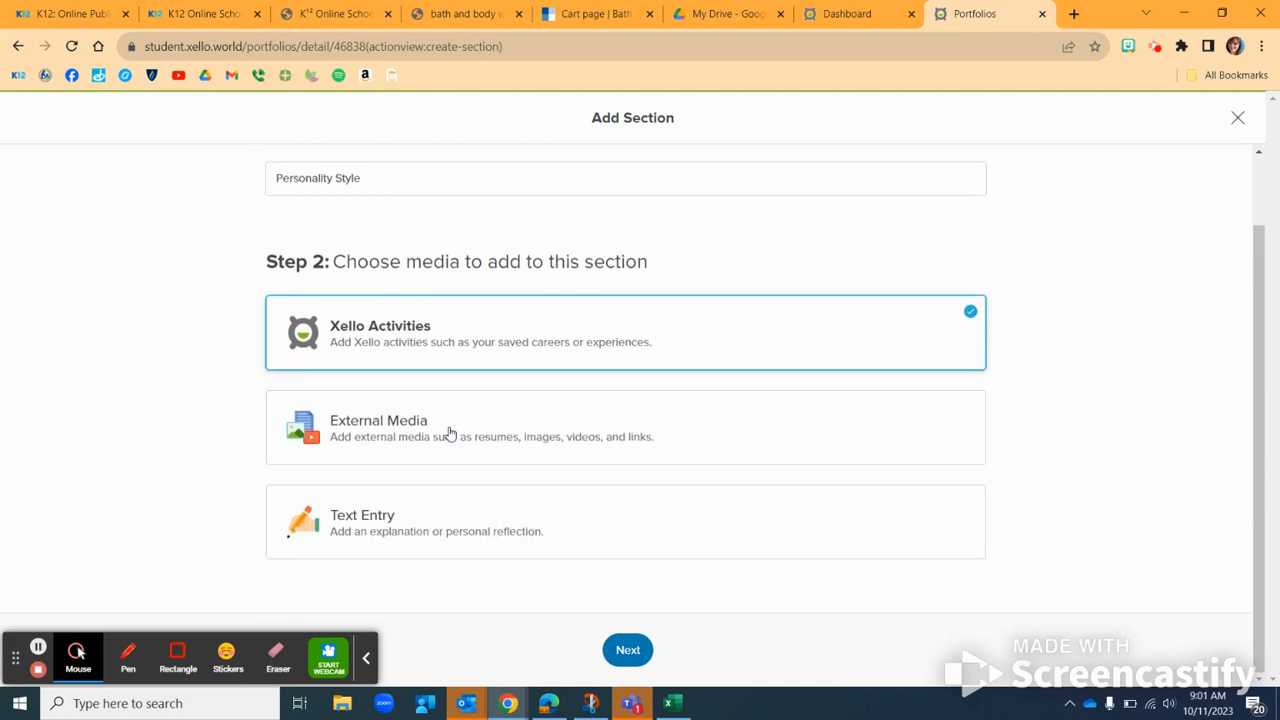
click(627, 652)
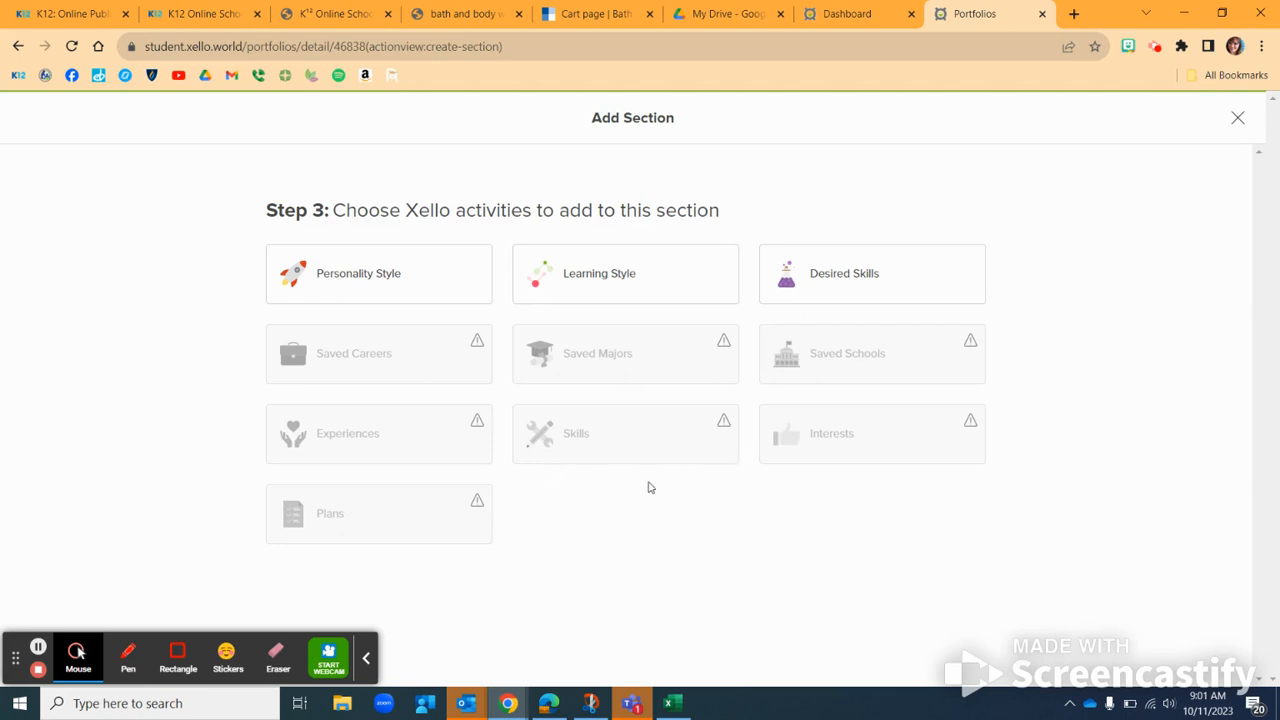
click(355, 288)
click(615, 649)
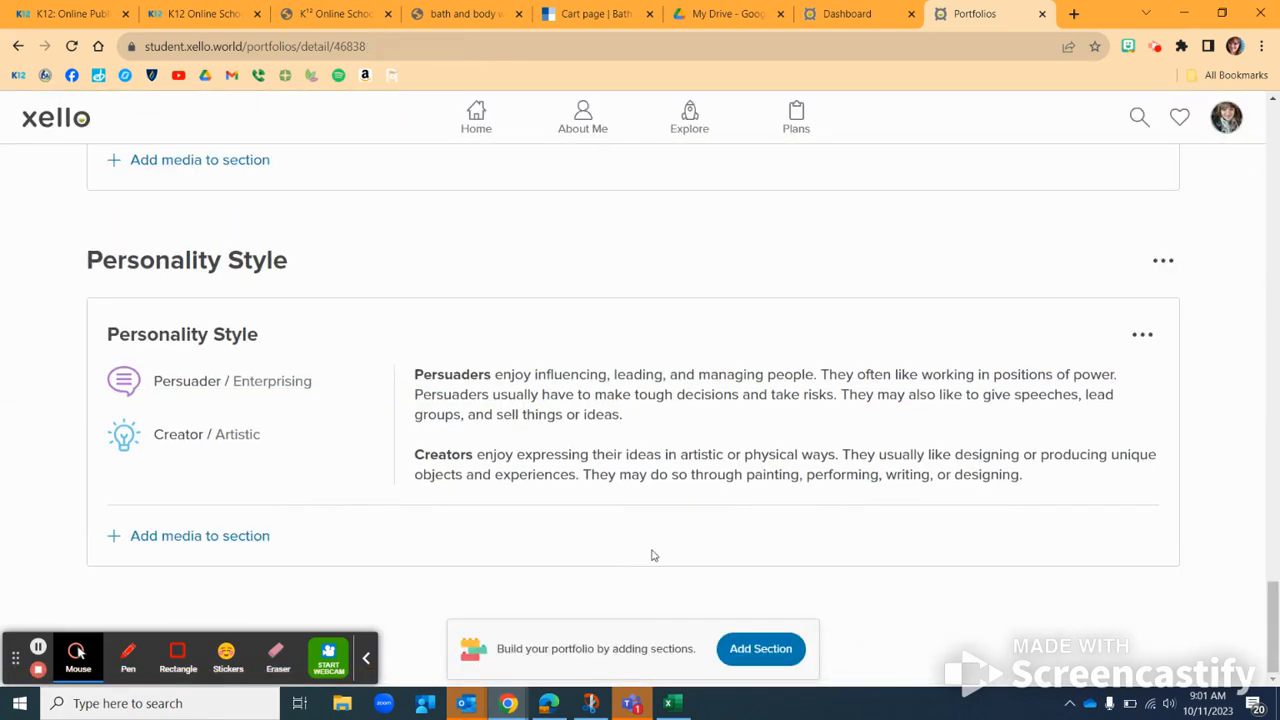
Start adding external media to the new Personality Style section at the end of the portfolio
scroll(652, 555, up, 10)
scroll(652, 554, up, 20)
scroll(653, 555, down, 9)
scroll(652, 555, down, 15)
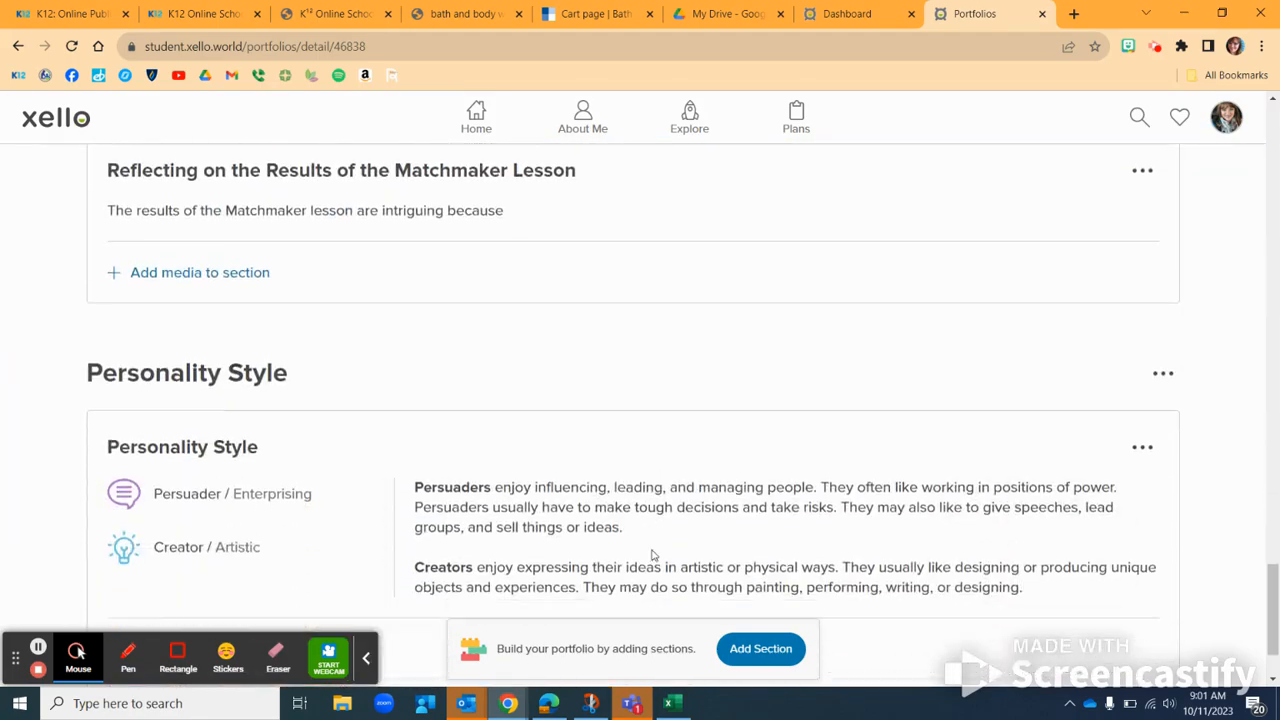
scroll(652, 555, down, 2)
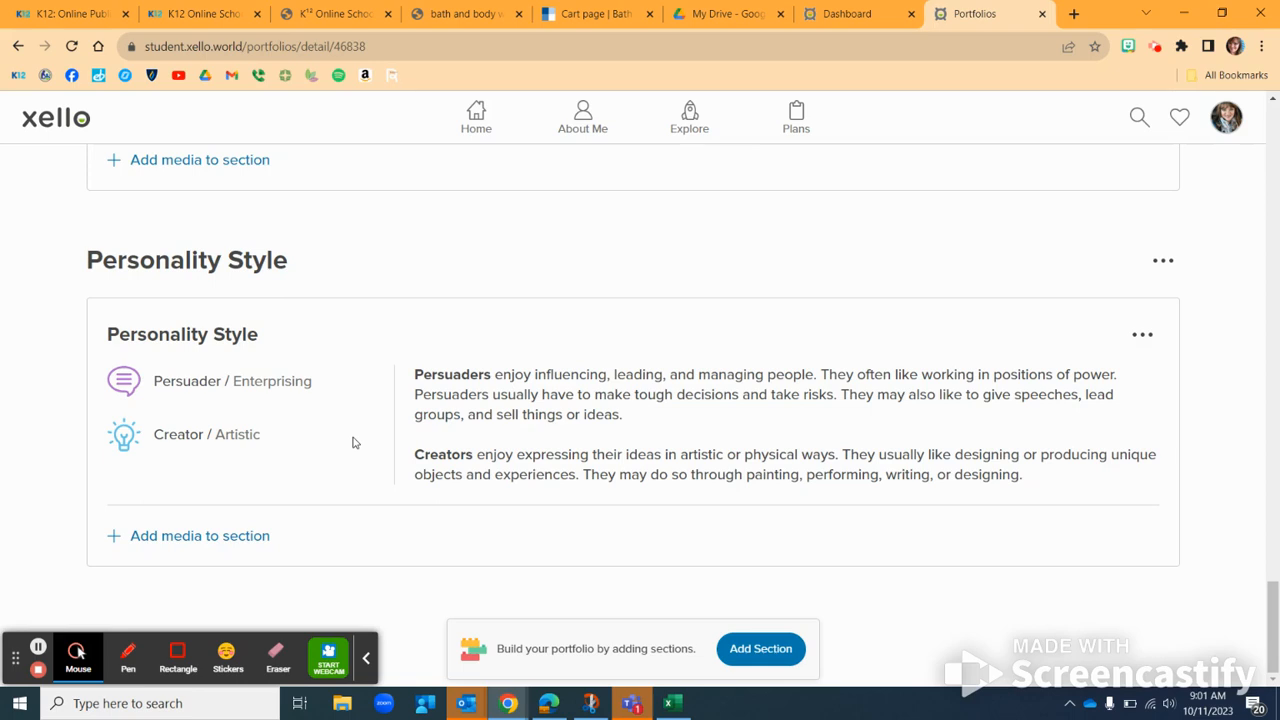
click(240, 537)
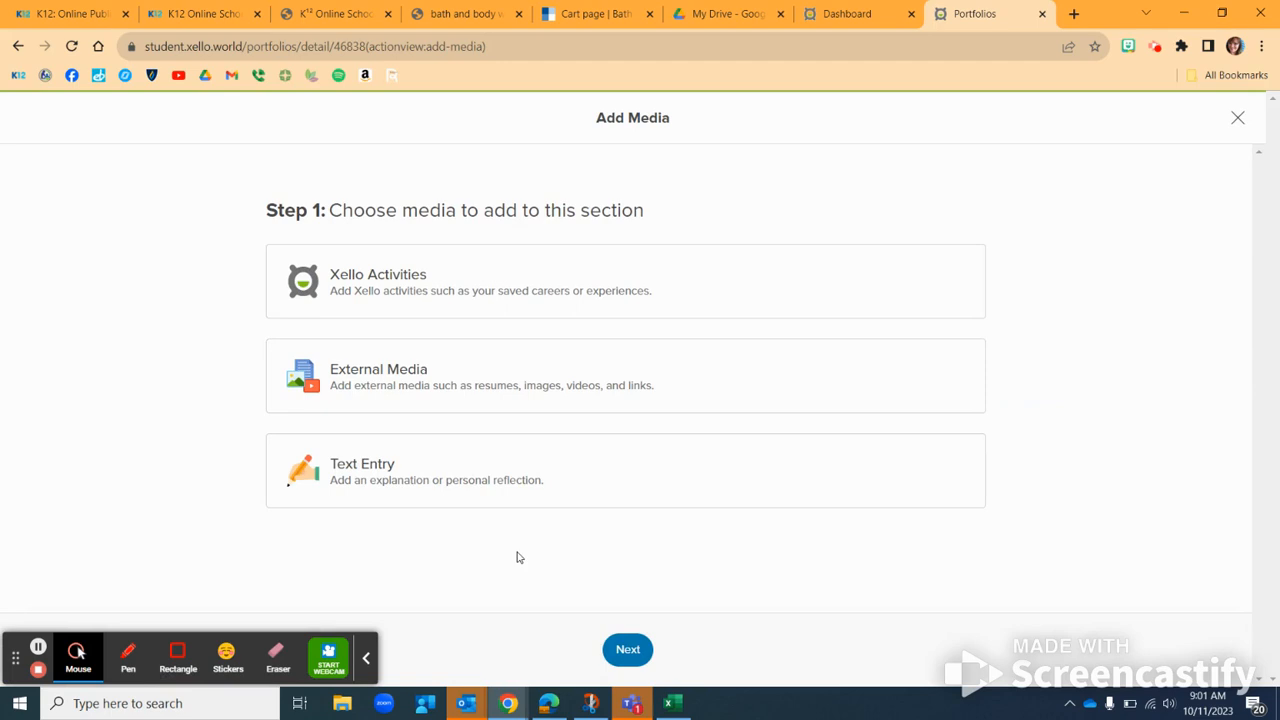
click(527, 397)
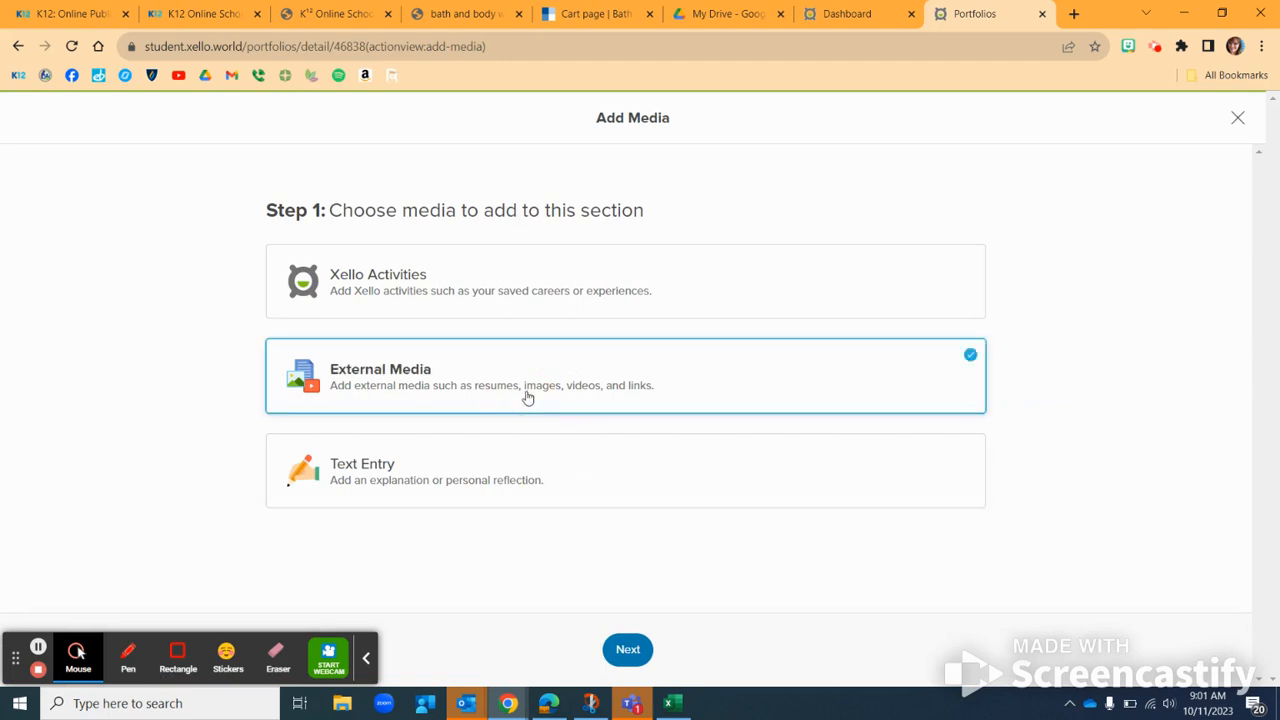
click(627, 651)
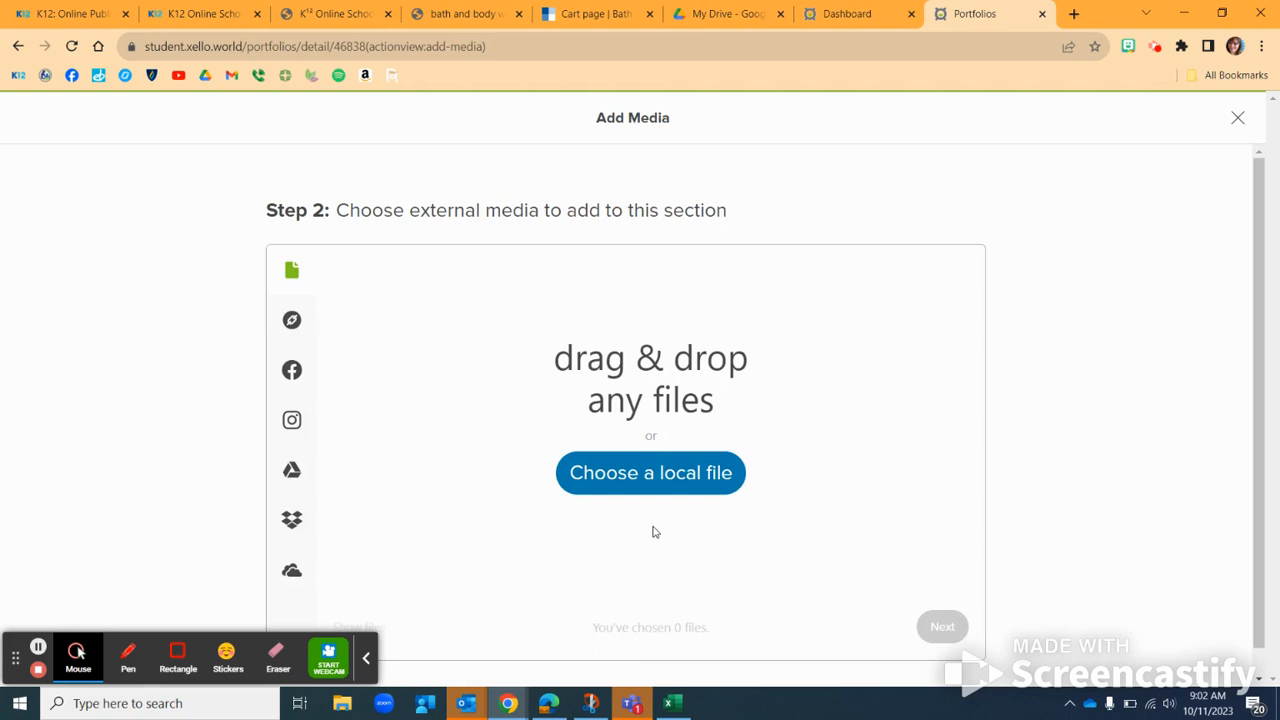
Upload the local image BarbieMovieJuly2023 from the Pictures folder and continue to its labelling
click(647, 489)
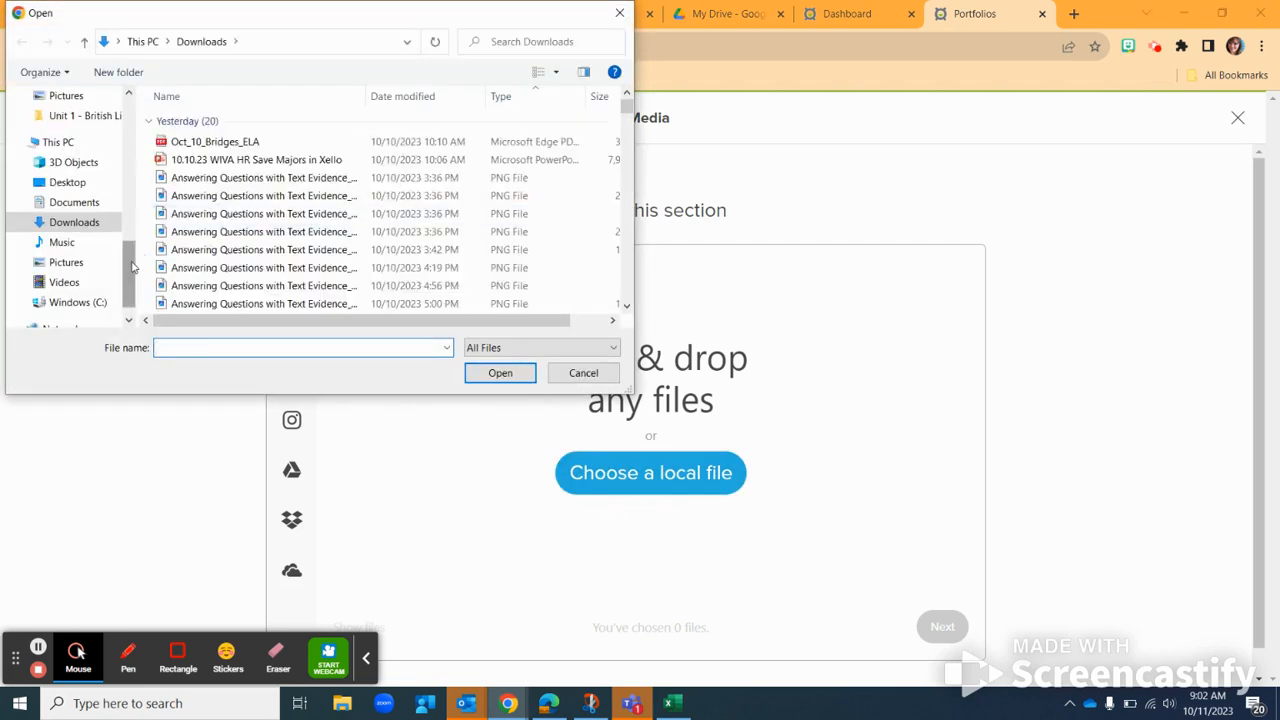
scroll(133, 266, up, 10)
click(70, 192)
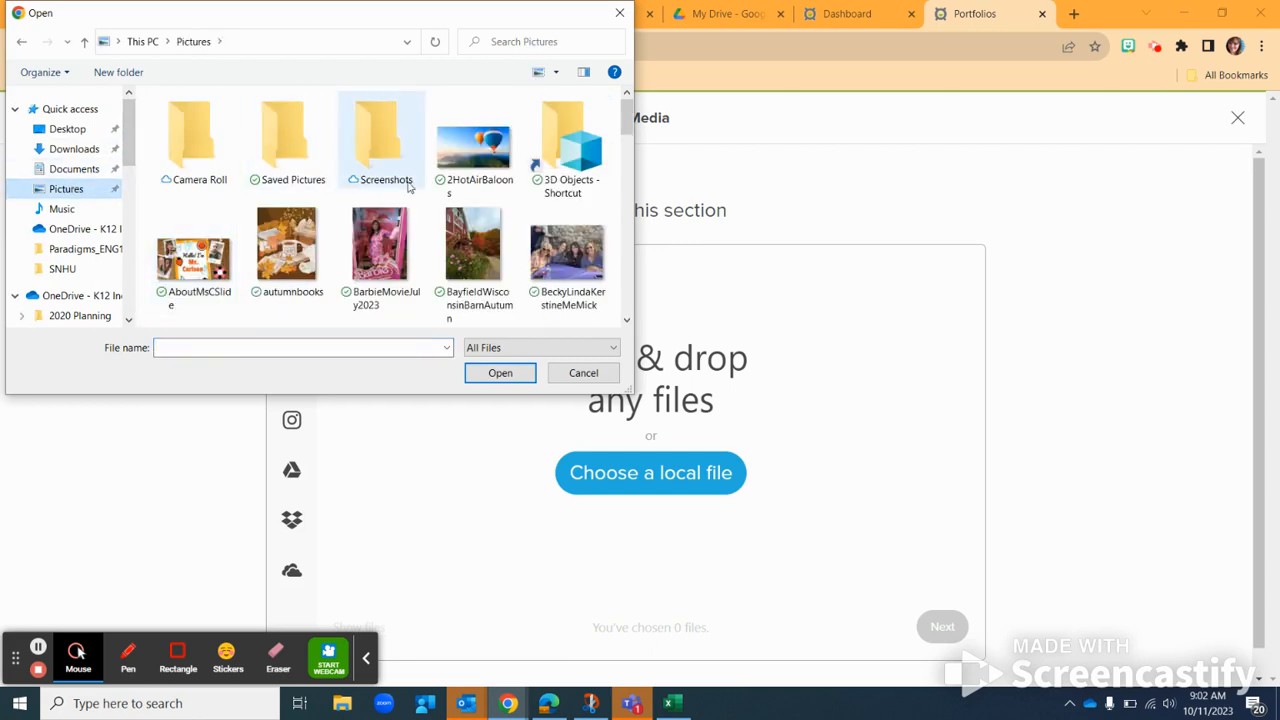
click(382, 252)
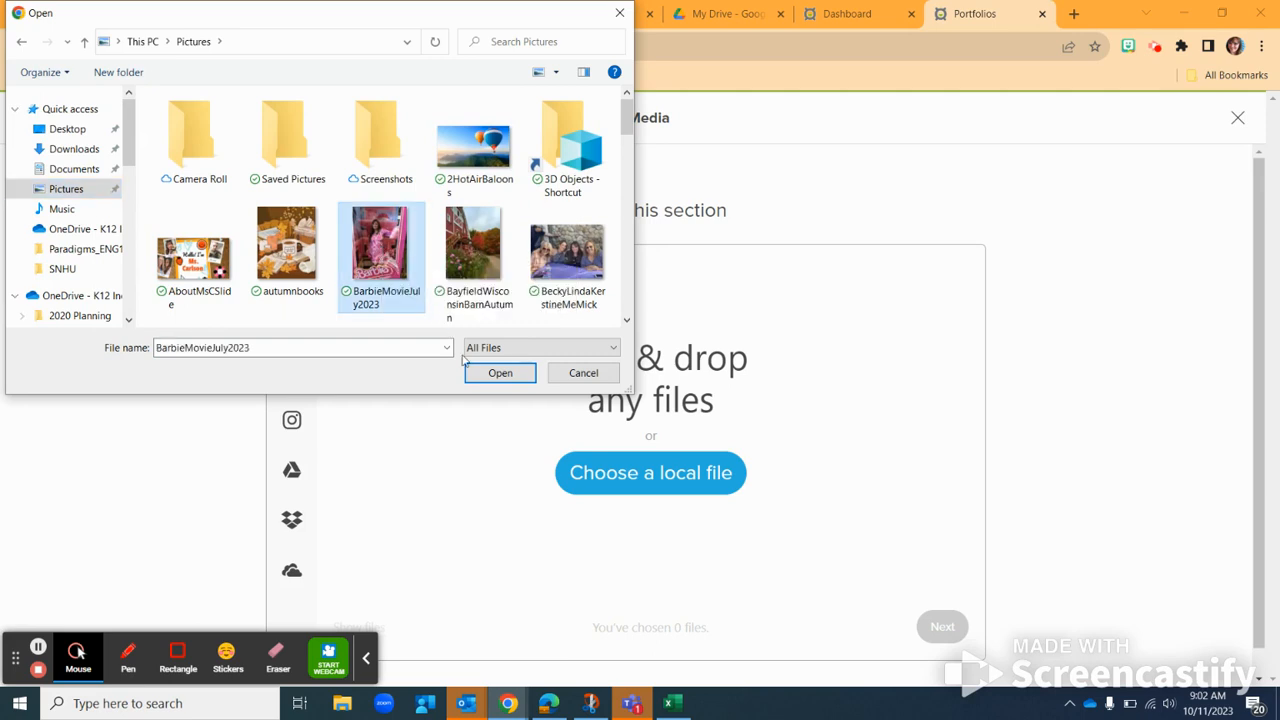
click(499, 373)
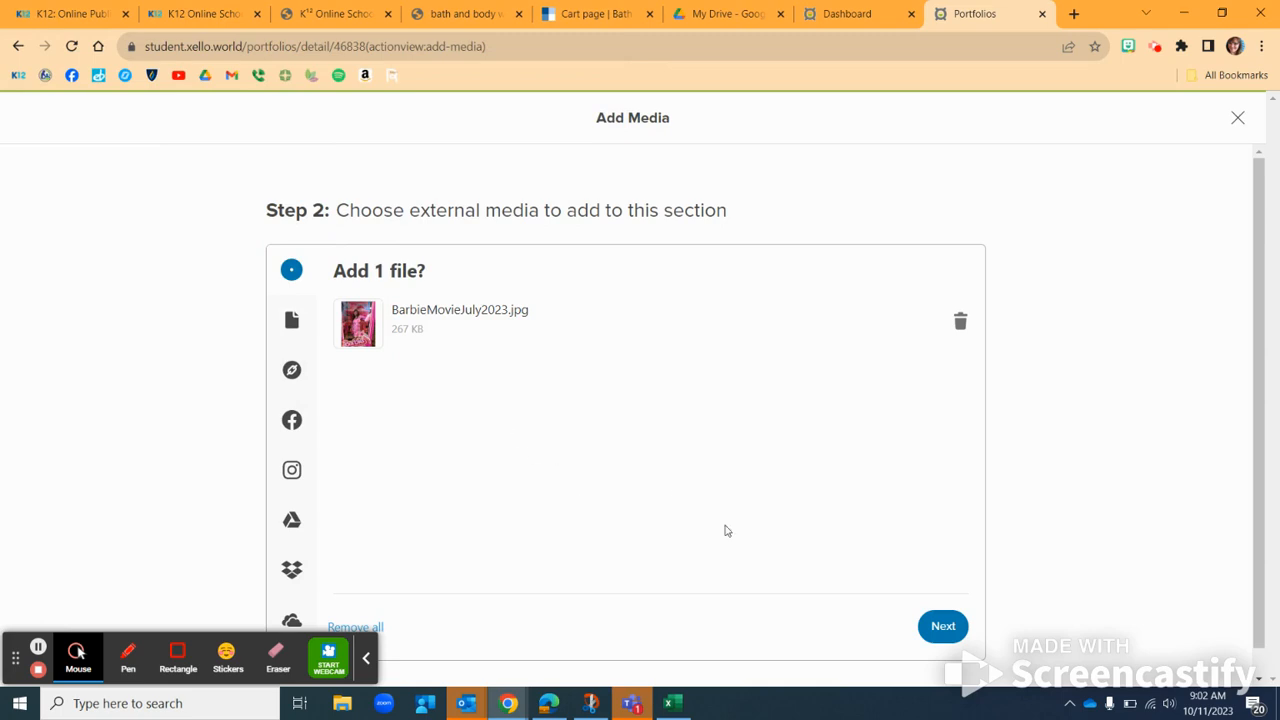
scroll(777, 533, down, 1)
click(936, 597)
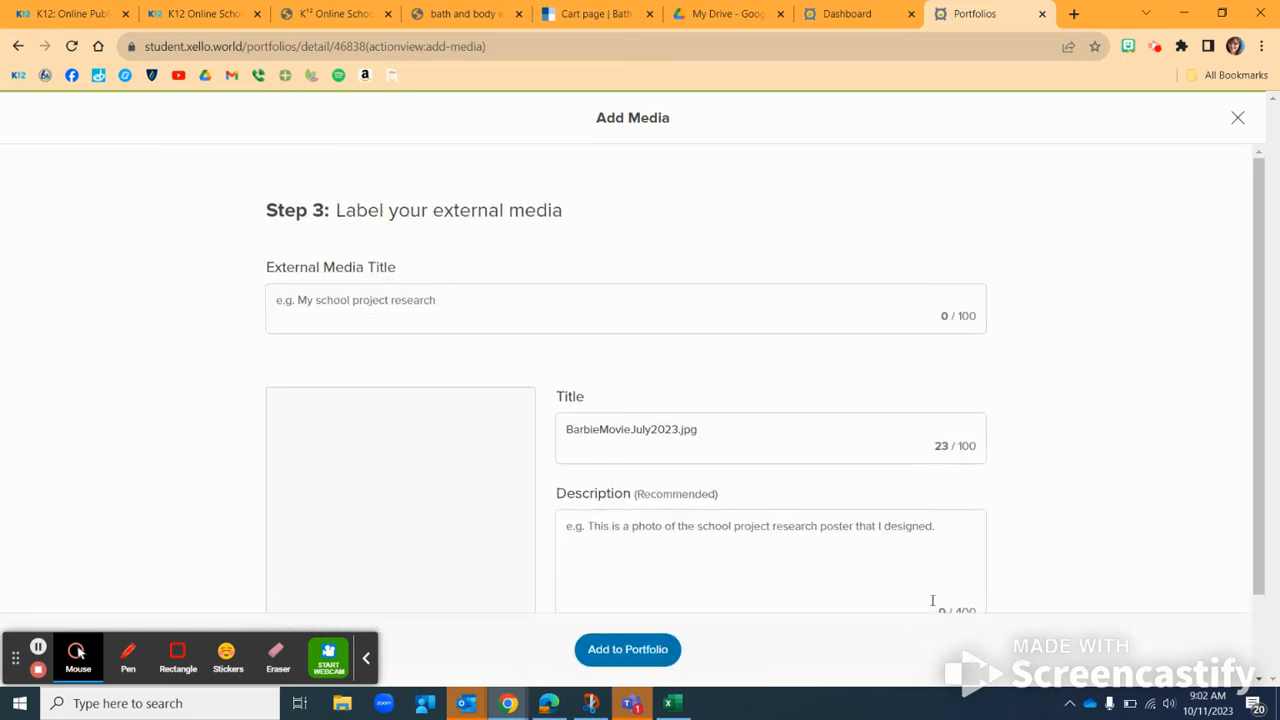
Set the external media title to "Me at the Barbie Movie Premiere"
scroll(1097, 517, down, 1)
scroll(1097, 517, up, 1)
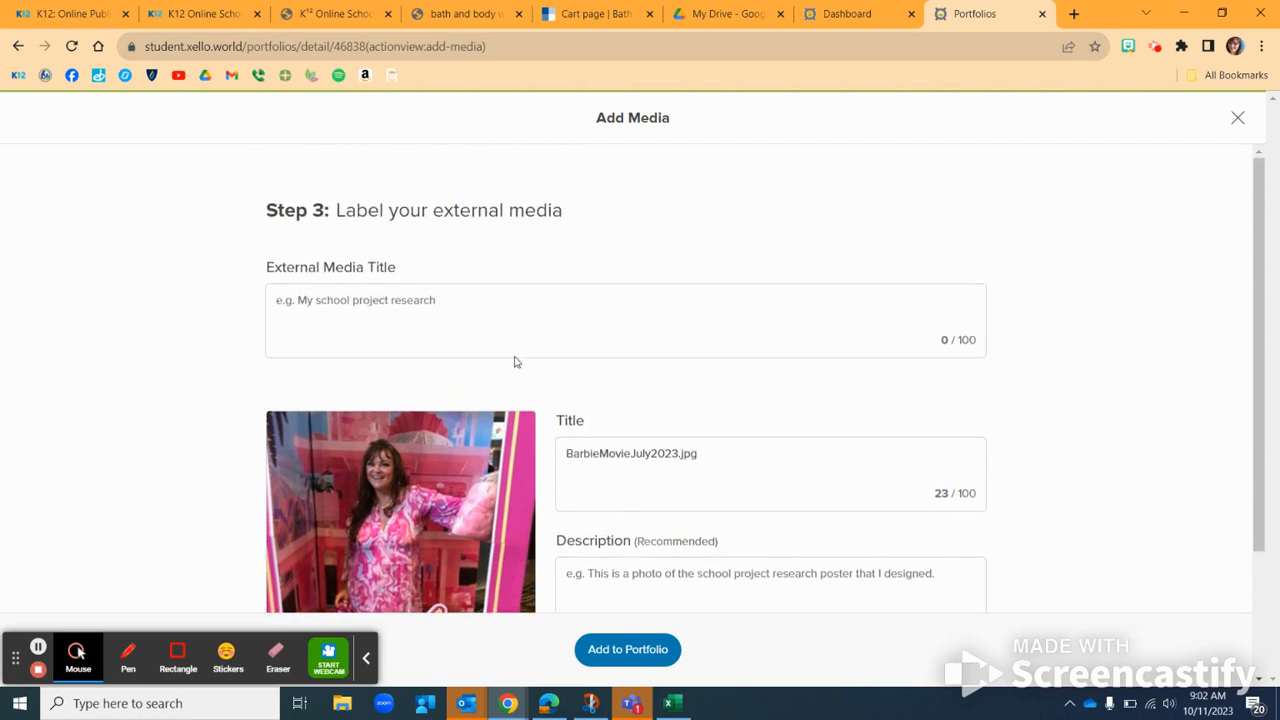
click(396, 299)
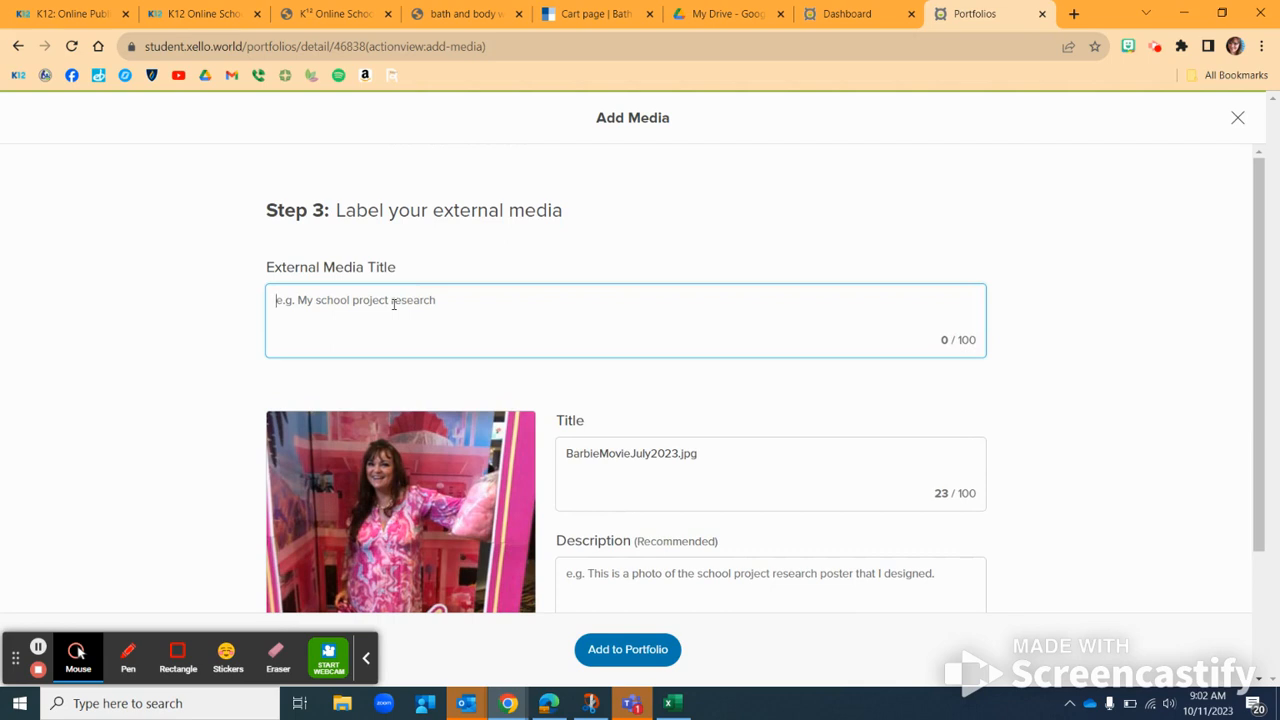
text(Me at the Barbie Movie)
key(BackSpace)
key(BackSpace)
key(BackSpace)
key(BackSpace)
key(BackSpace)
key(BackSpace)
key(BackSpace)
key(BackSpace)
key(BackSpace)
key(BackSpace)
key(BackSpace)
key(BackSpace)
key(BackSpace)
key(BackSpace)
key(BackSpace)
text(he)
click(390, 316)
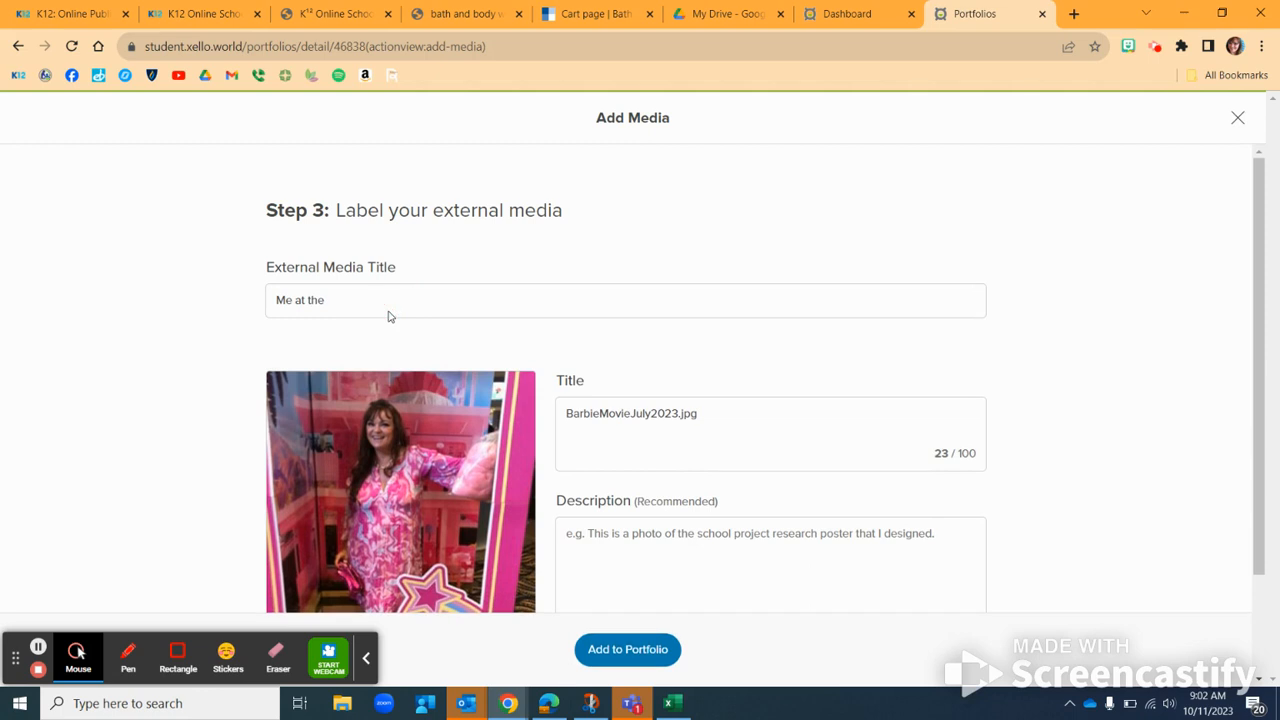
click(360, 304)
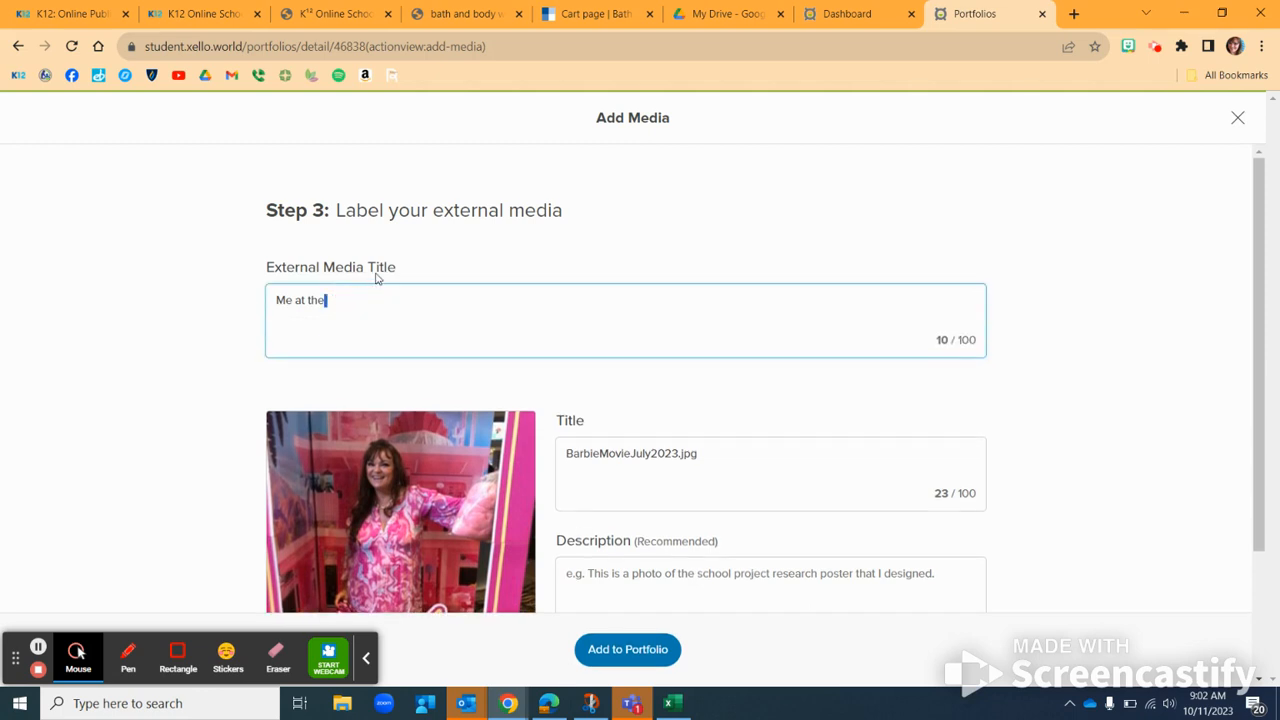
text(Barbie Movie Premiere)
scroll(717, 351, down, 1)
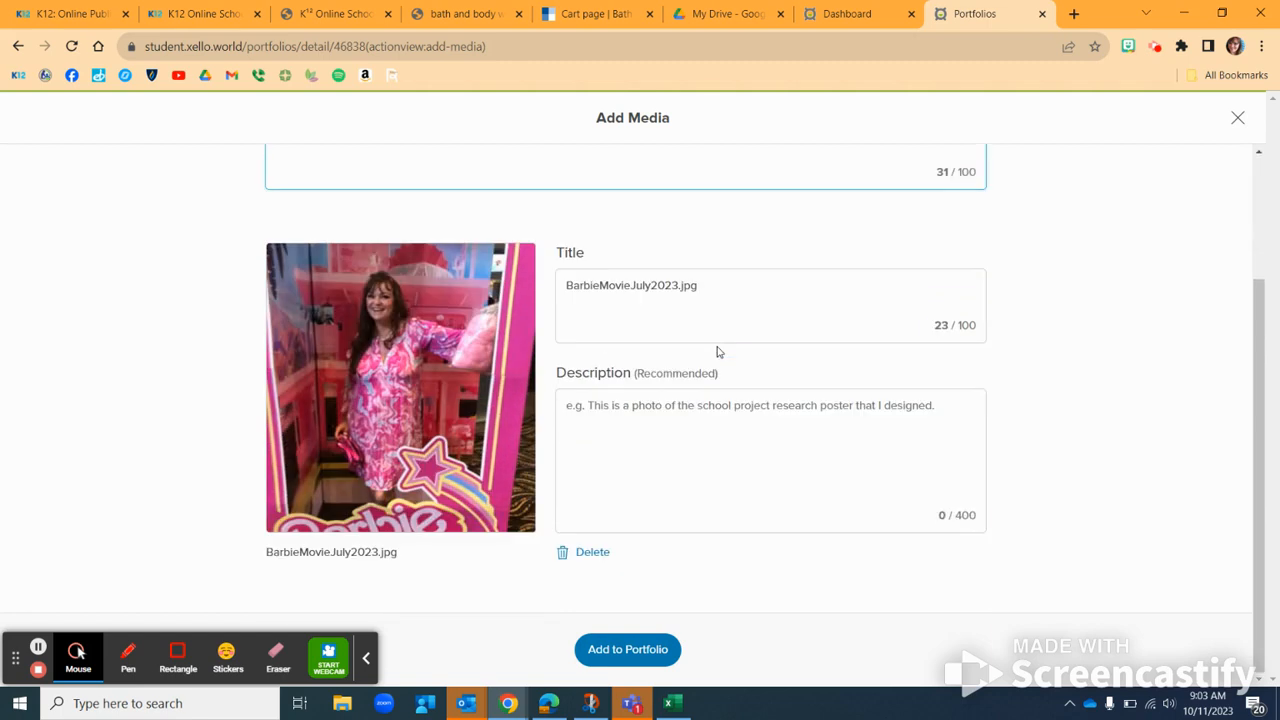
scroll(717, 351, down, 1)
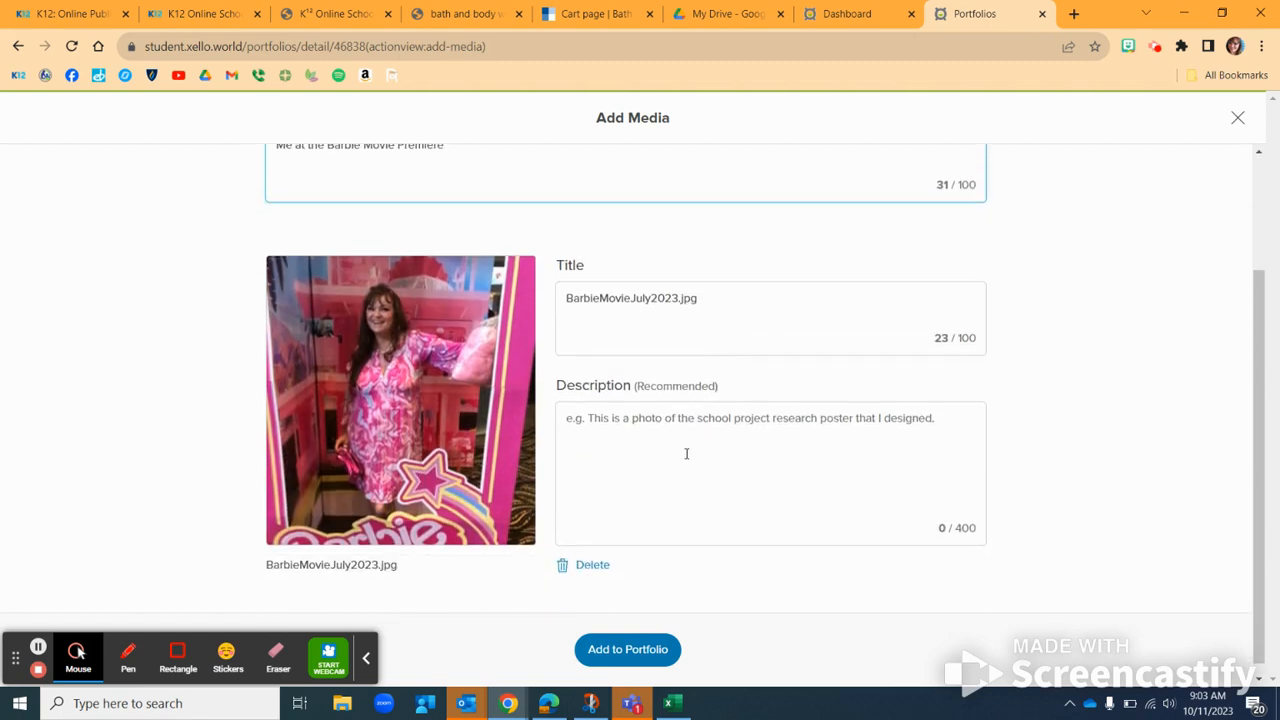
Describe the photo as "I think this photo captures the fun side of my personality." and add it to the portfolio
click(623, 428)
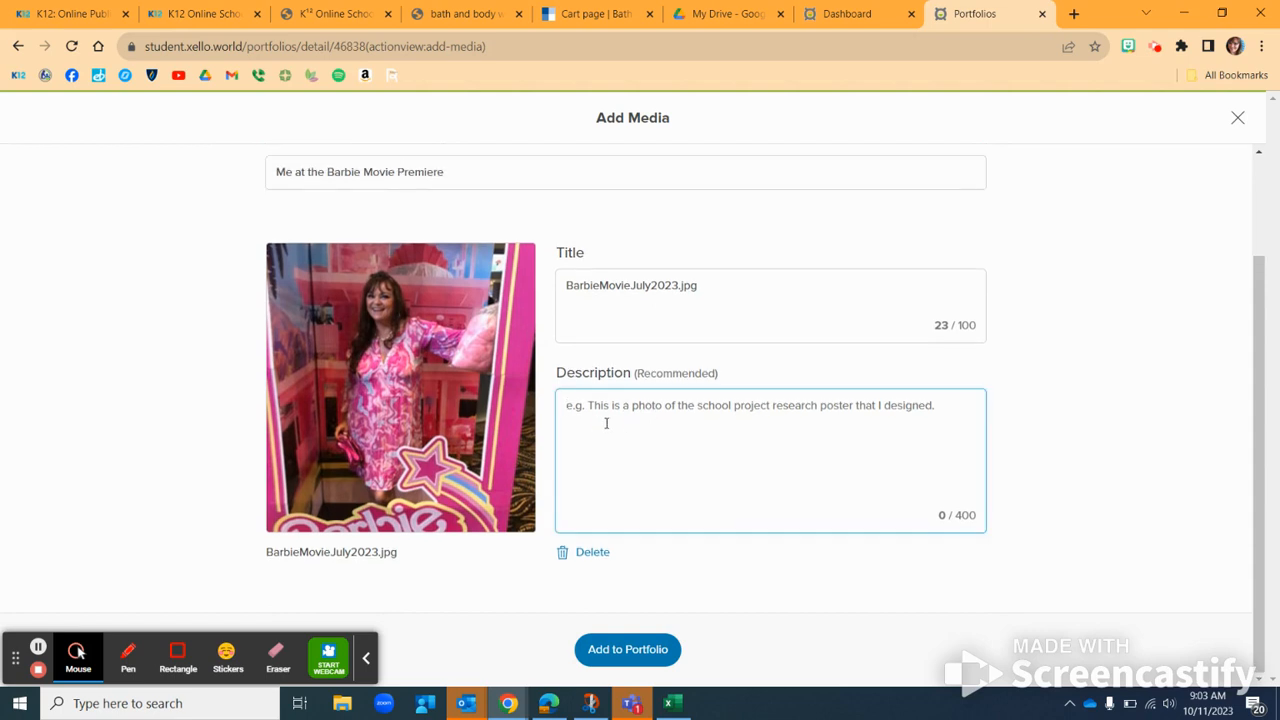
text(I think this )
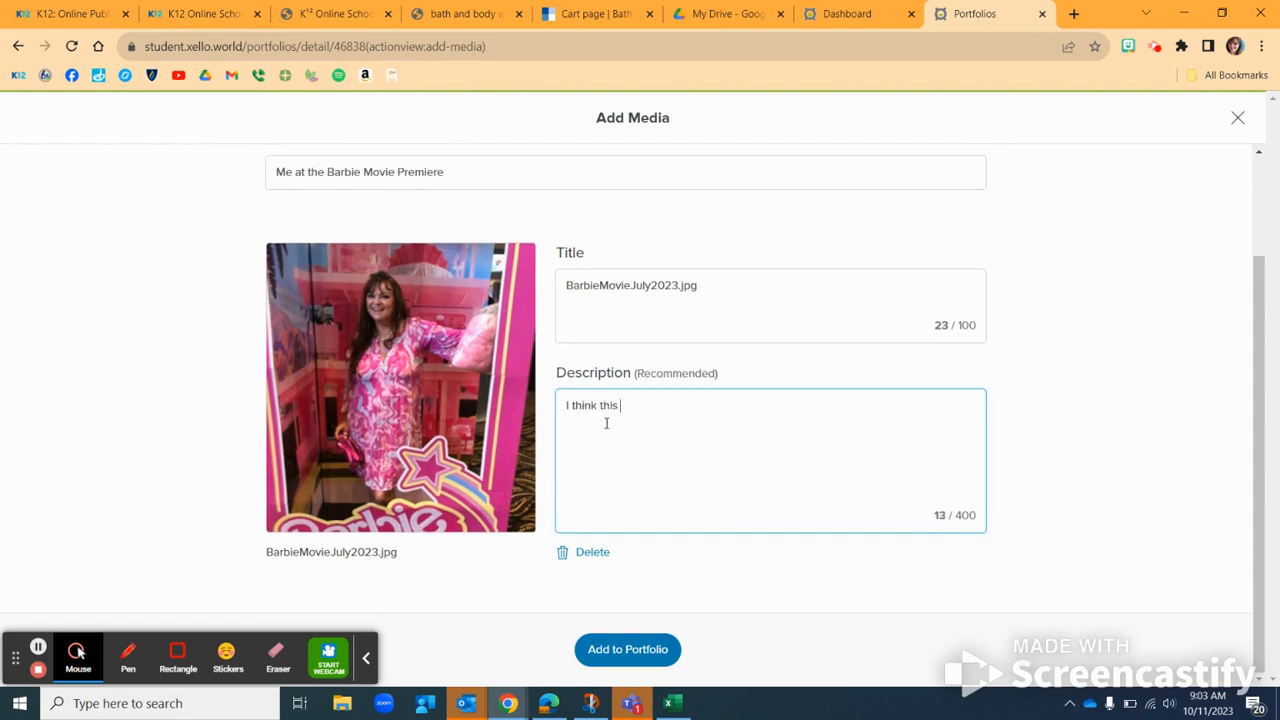
text(photo captures a)
key(BackSpace)
key(BackSpace)
text(the fun side of my )
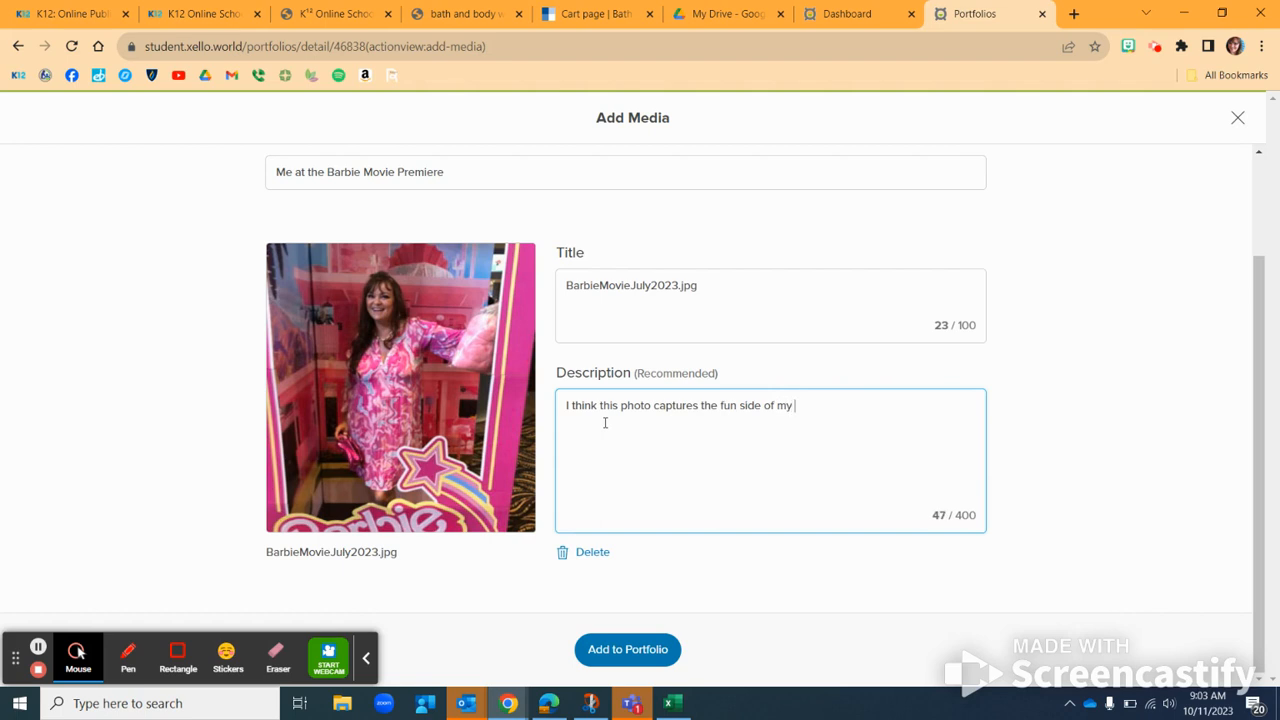
text(personality.)
click(625, 649)
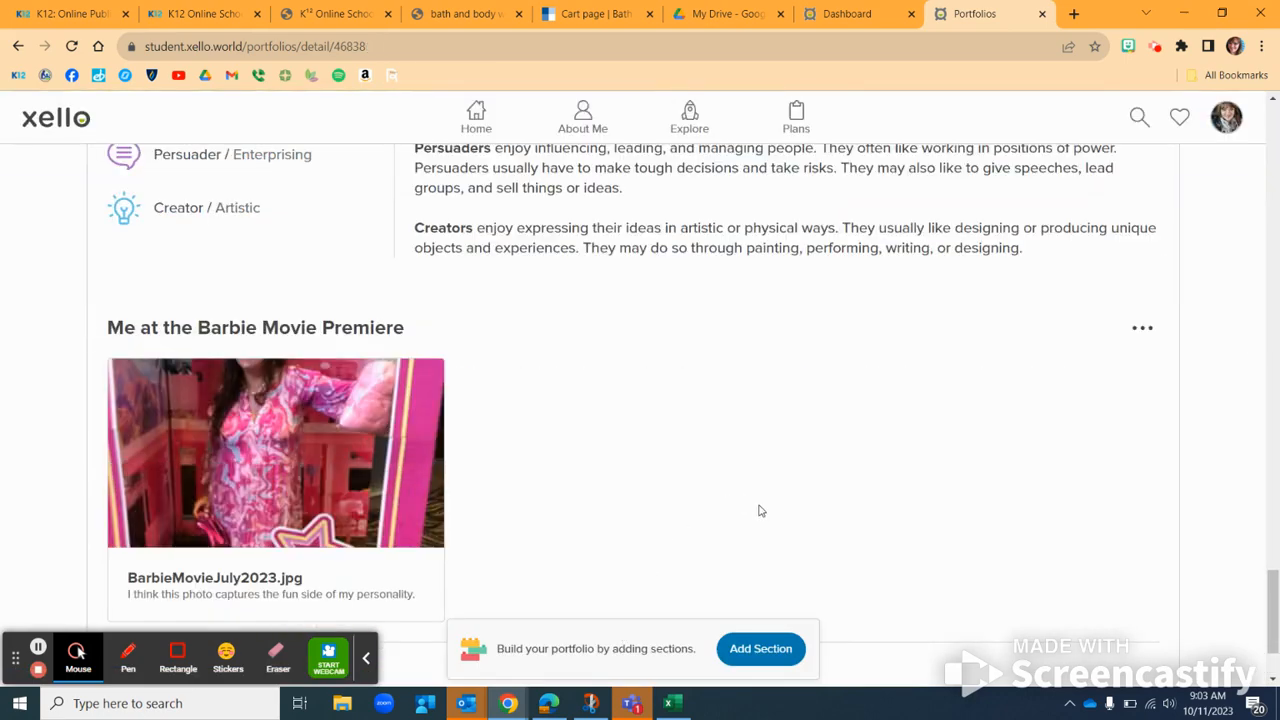
View the added Barbie premiere photo at full size and review the Personality Style section around it
scroll(761, 511, down, 4)
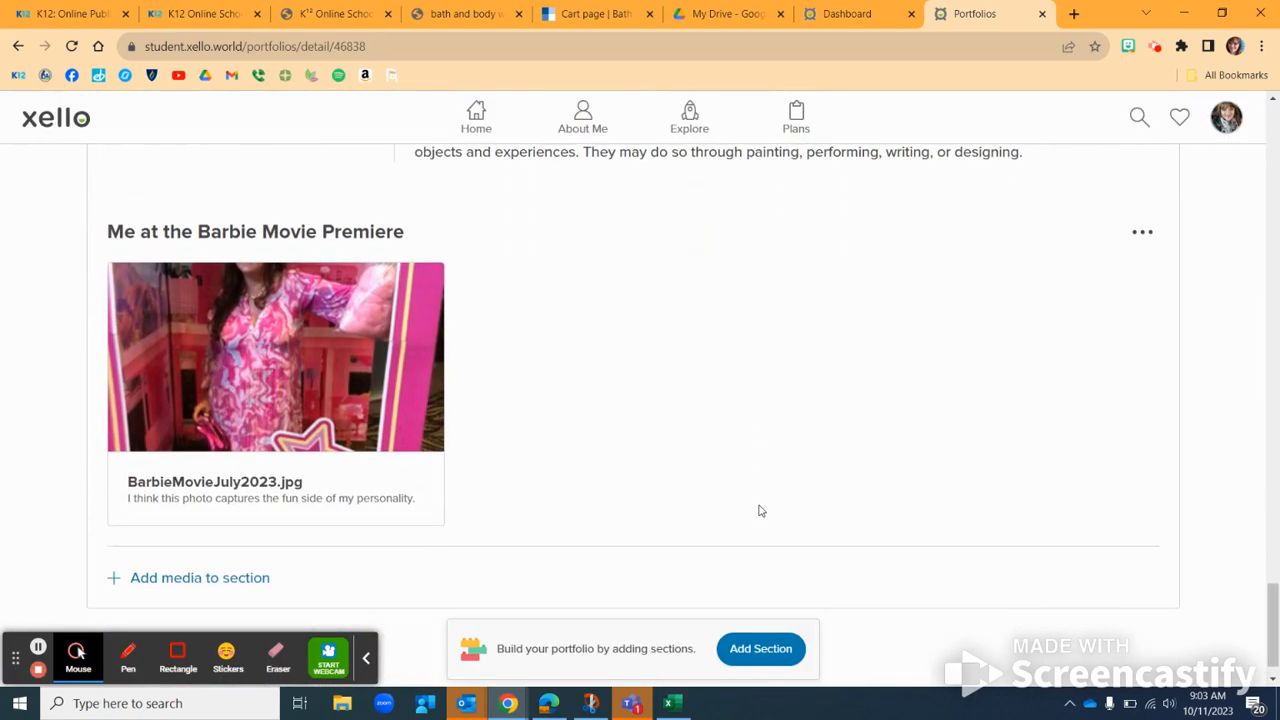
scroll(760, 511, up, 2)
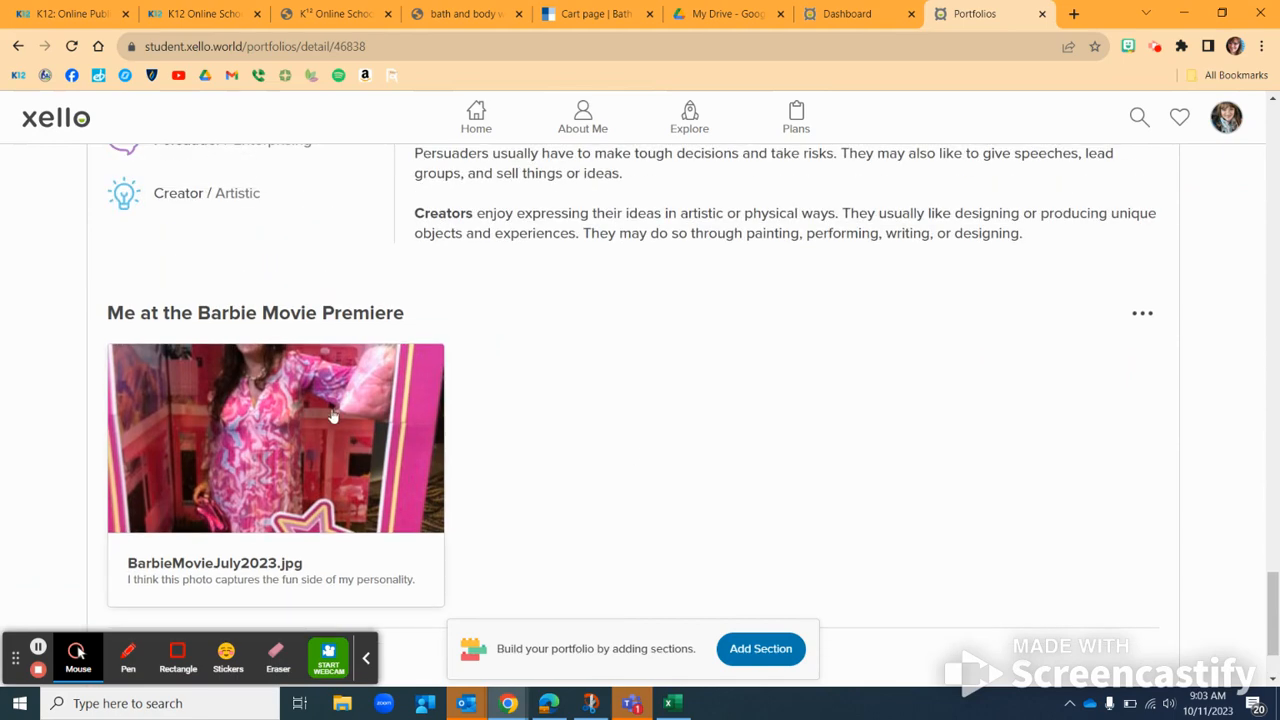
click(328, 437)
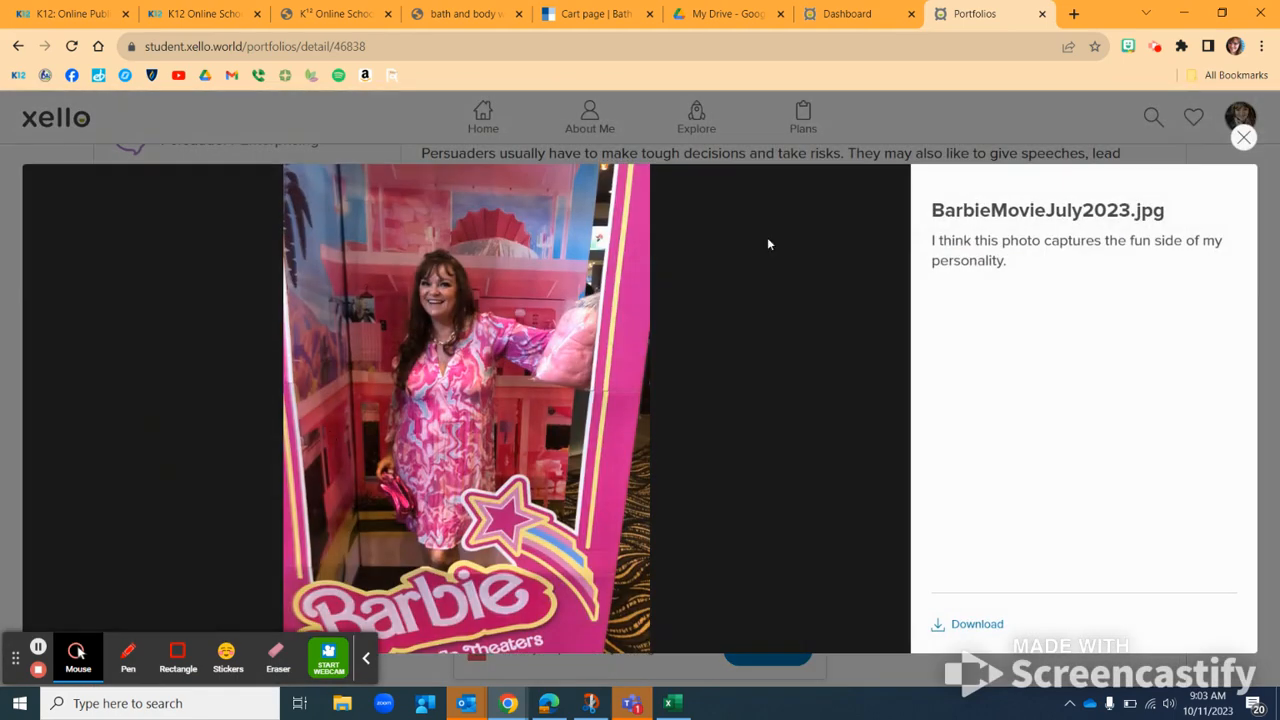
click(1243, 141)
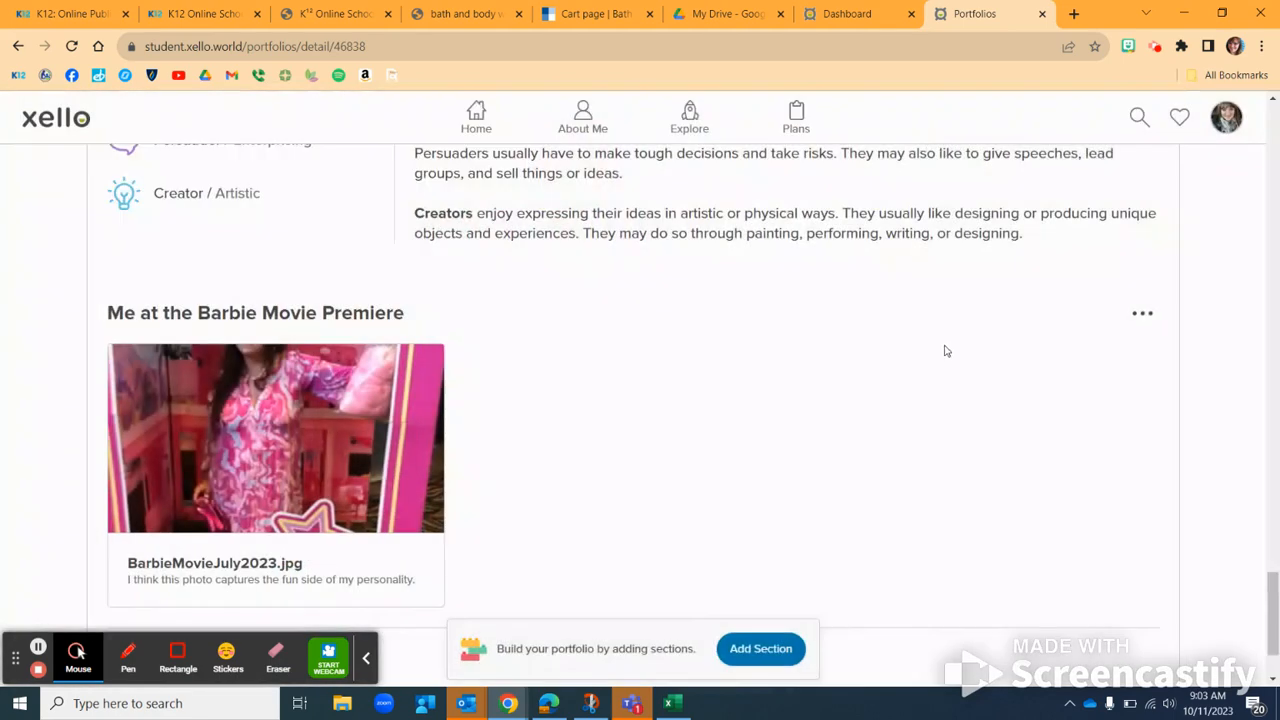
scroll(874, 366, up, 4)
scroll(874, 366, down, 4)
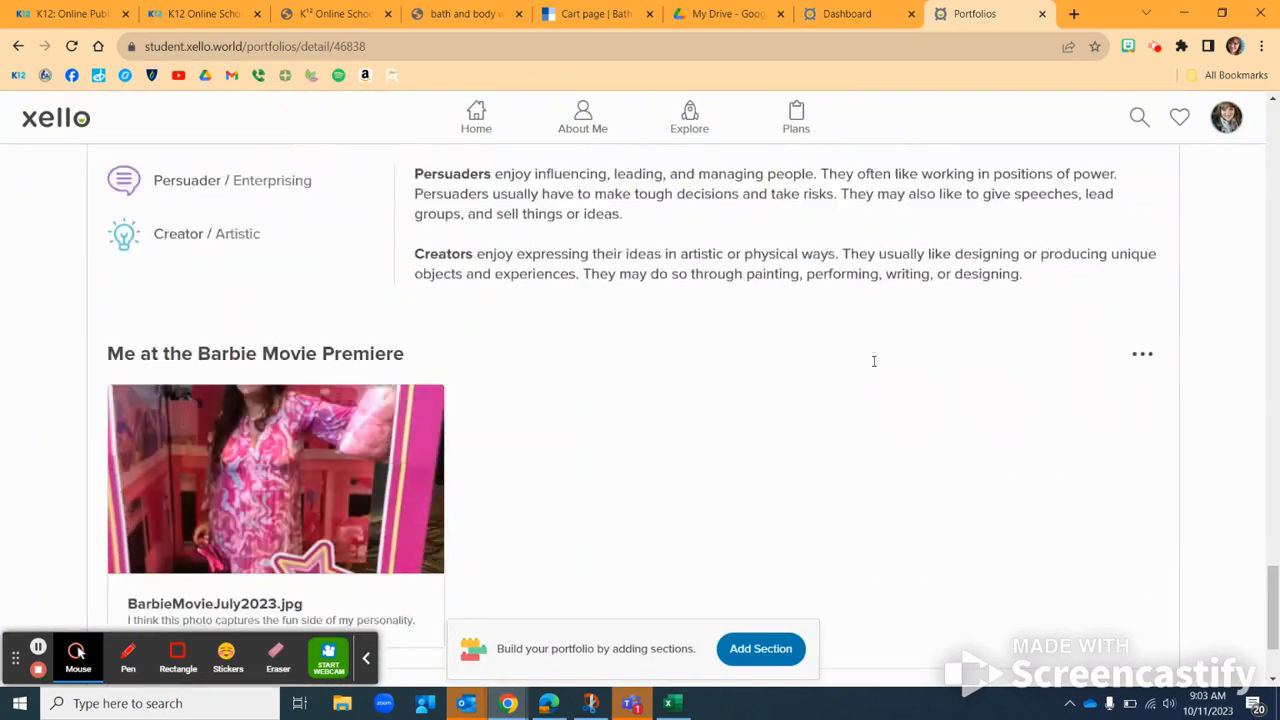
scroll(874, 363, up, 2)
scroll(874, 363, down, 1)
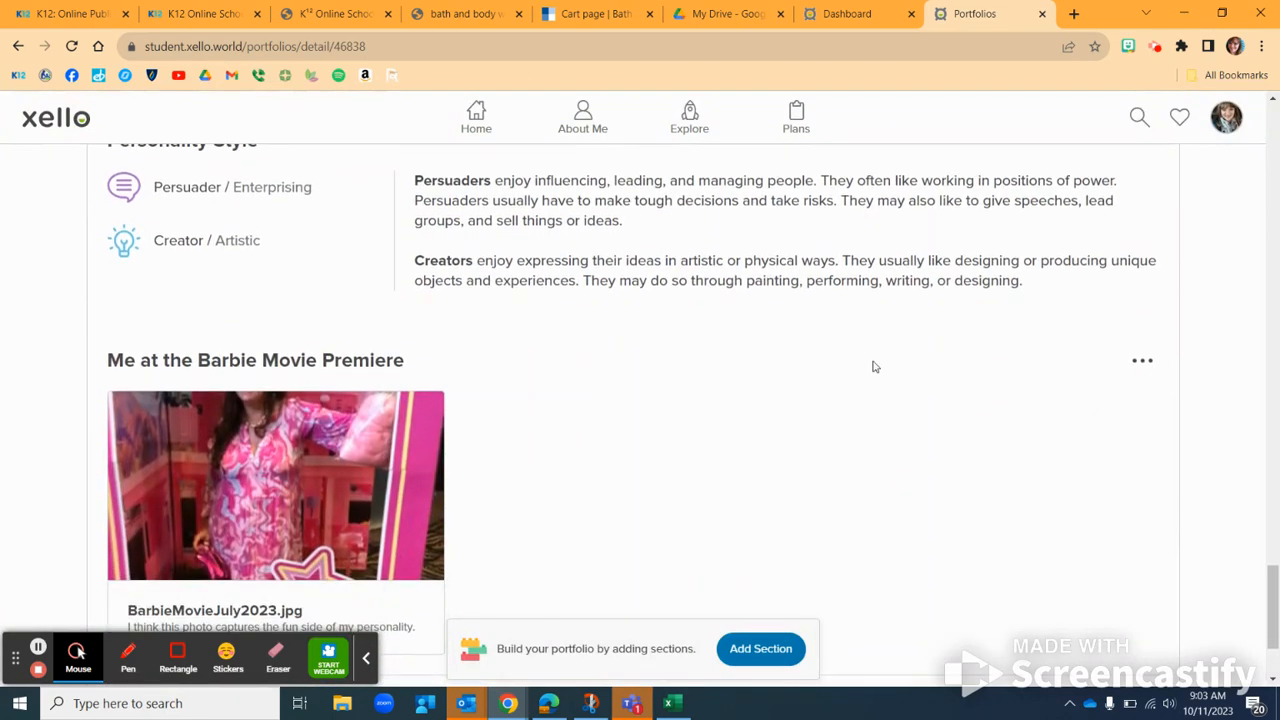
scroll(874, 366, down, 1)
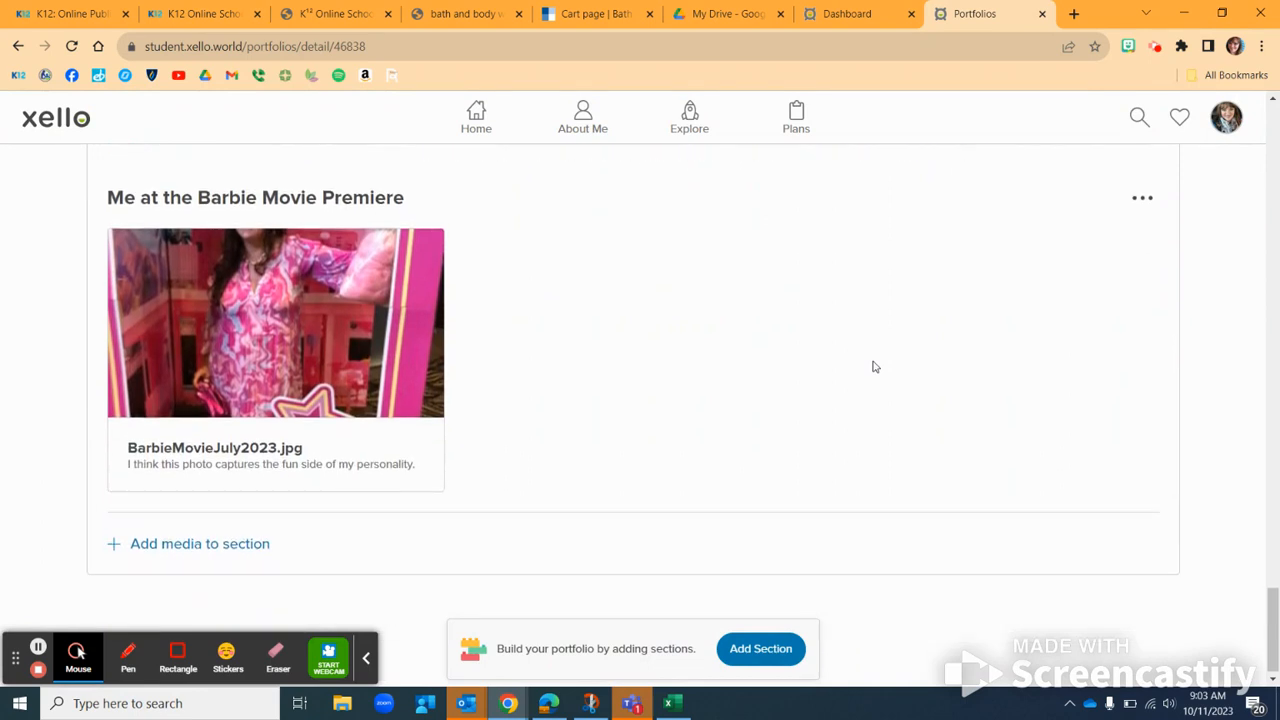
scroll(874, 366, up, 2)
scroll(874, 366, up, 2)
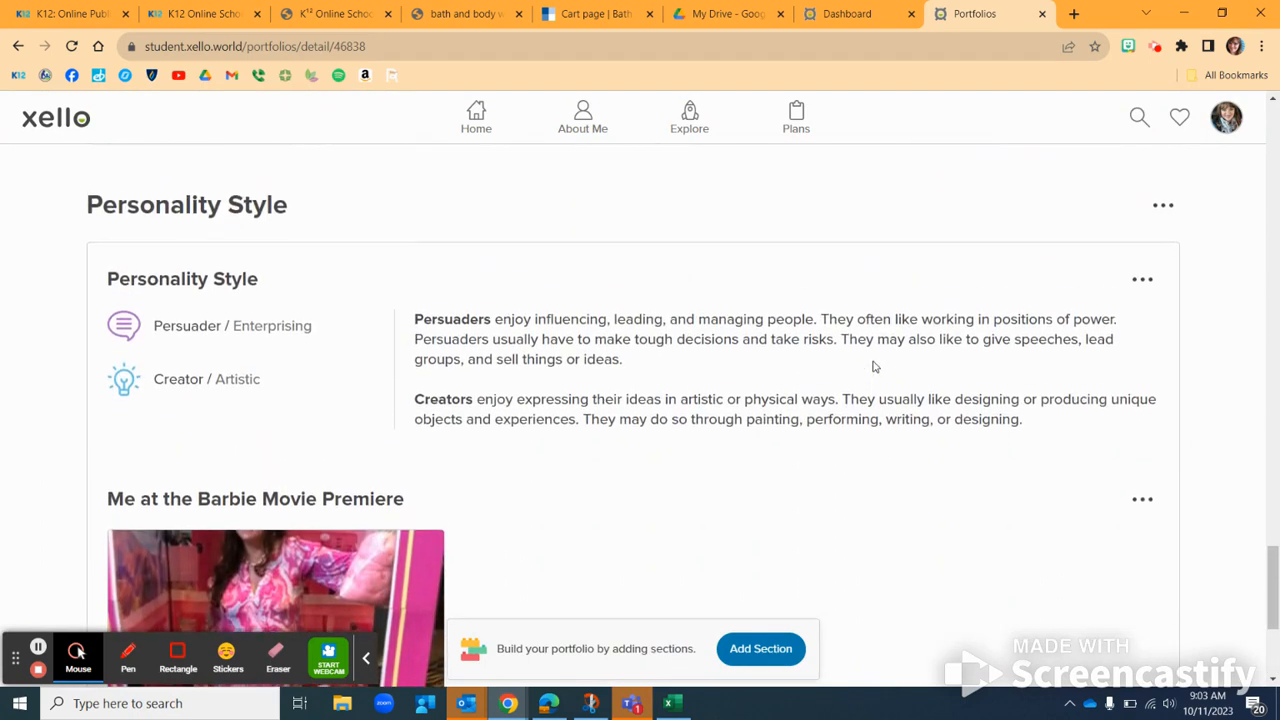
scroll(874, 366, down, 1)
scroll(874, 366, down, 1)
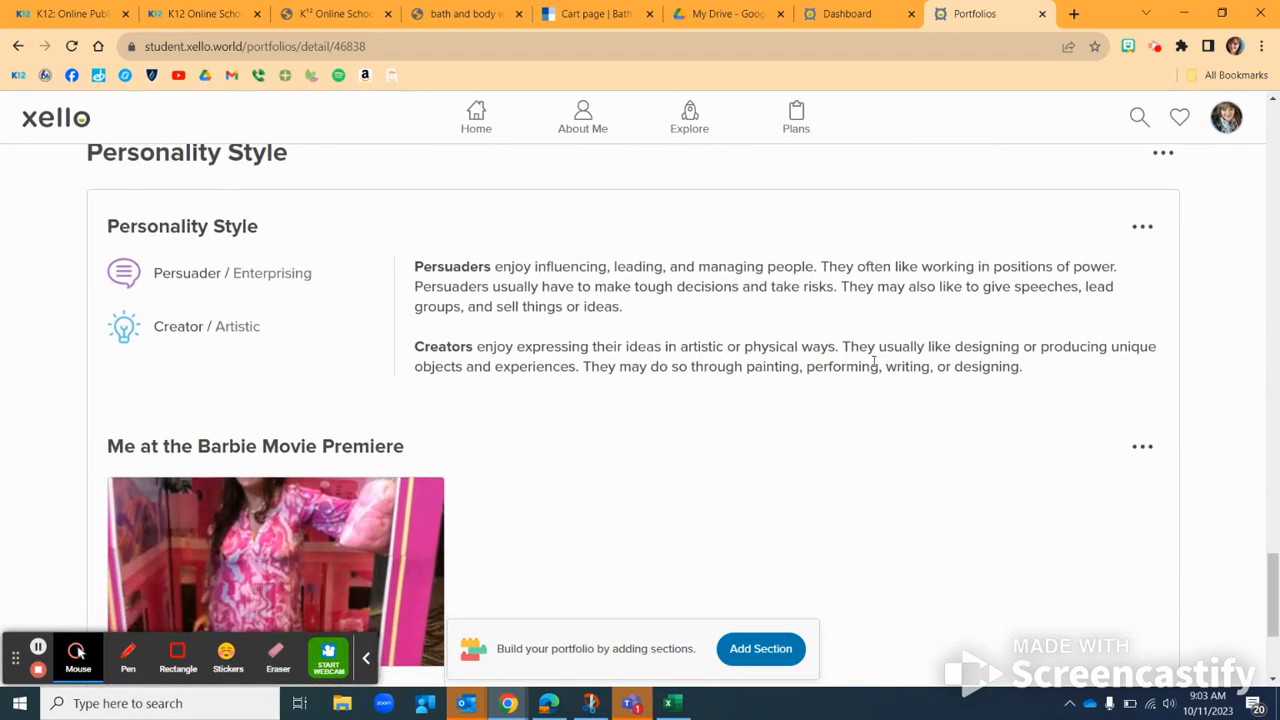
scroll(874, 366, down, 3)
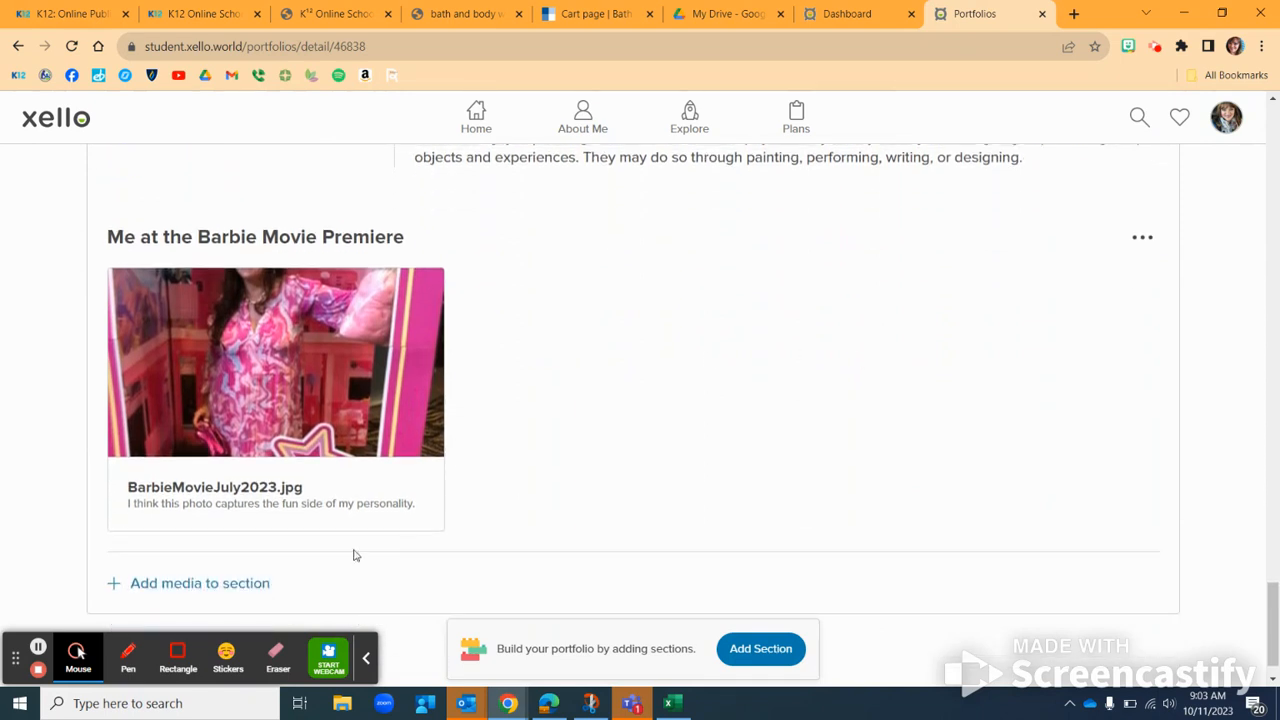
Start adding a text entry to the Personality Style section
click(238, 590)
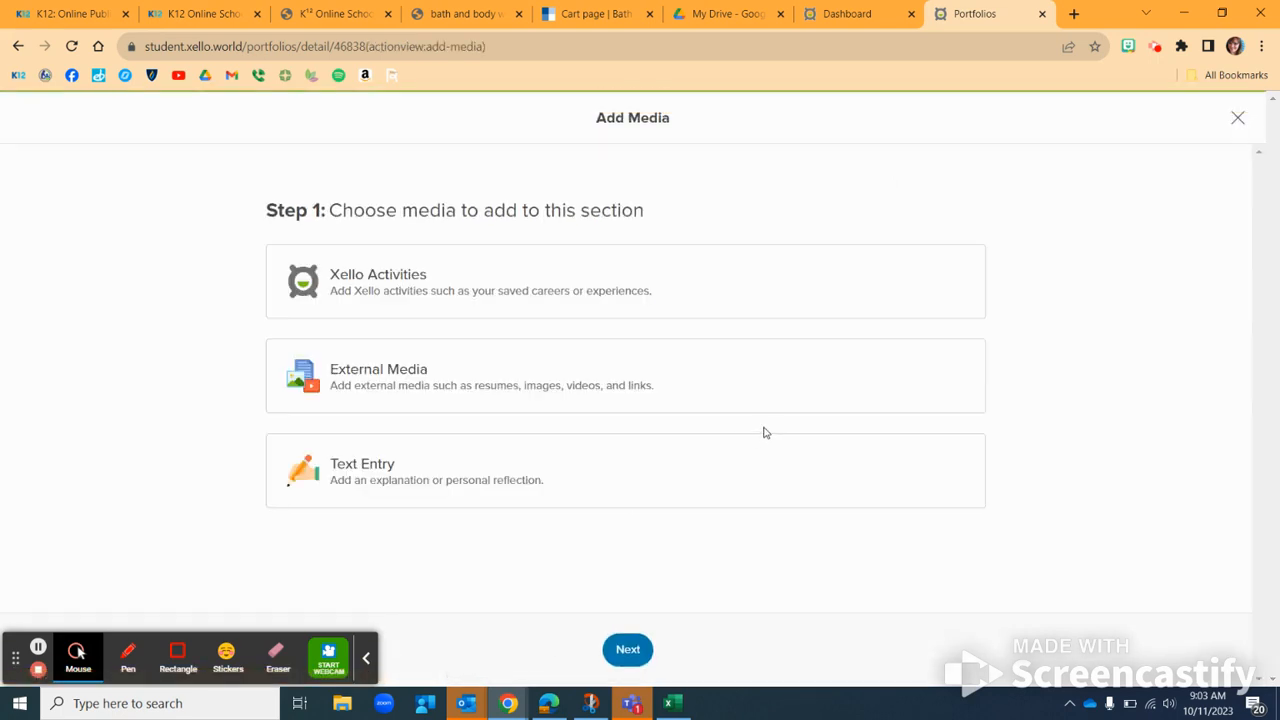
click(455, 488)
click(627, 649)
Title the text entry "Reflecting on the My Personality Assessment in Xello"
click(448, 301)
text(Re)
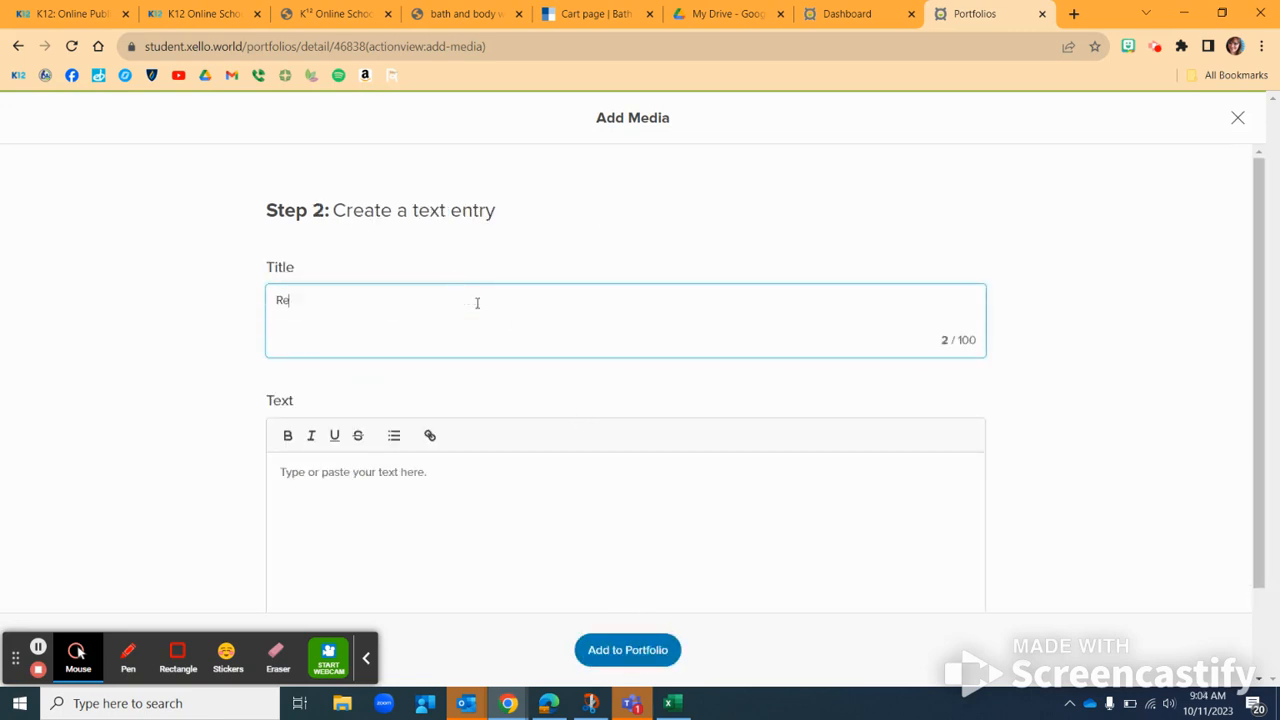
text(flecting on the My Persaon)
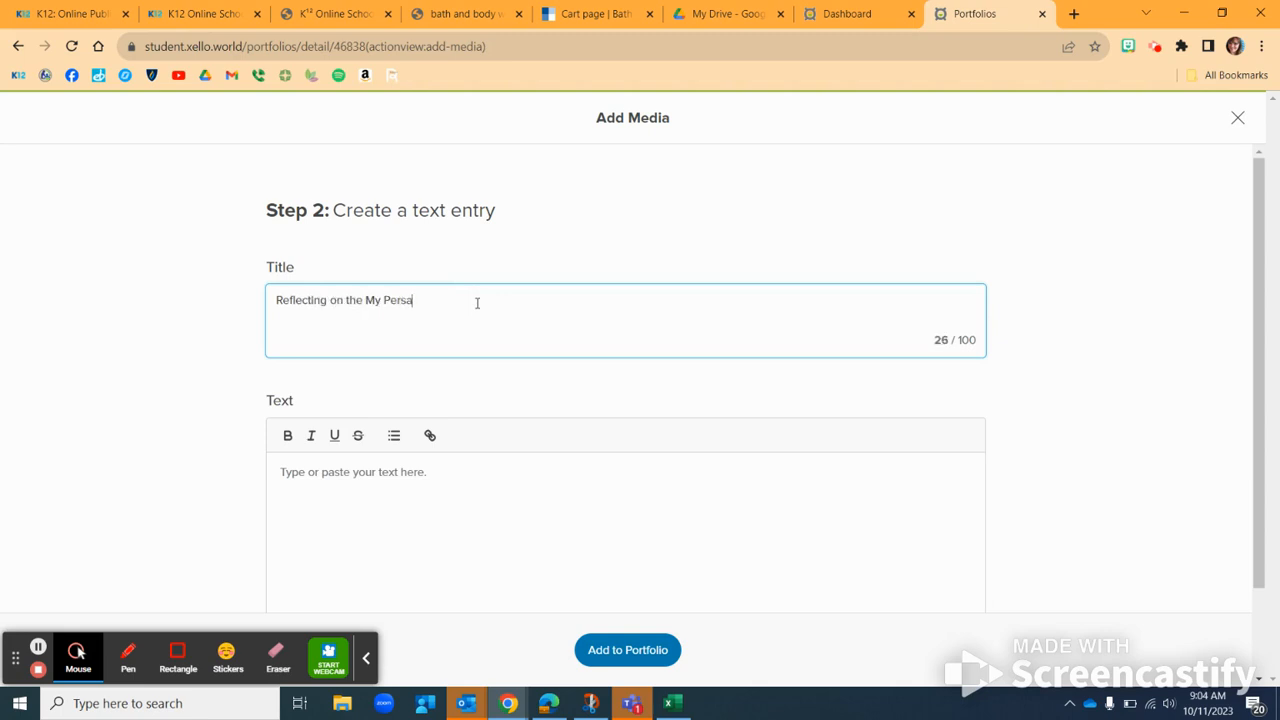
key(BackSpace)
key(BackSpace)
key(BackSpace)
text(on the My Personality assessmen)
key(BackSpace)
key(BackSpace)
key(BackSpace)
text(Assessment in Xello)
Begin the entry's text with "I feel like the Personality Style assessment accurately reflects who I am."
scroll(449, 400, down, 1)
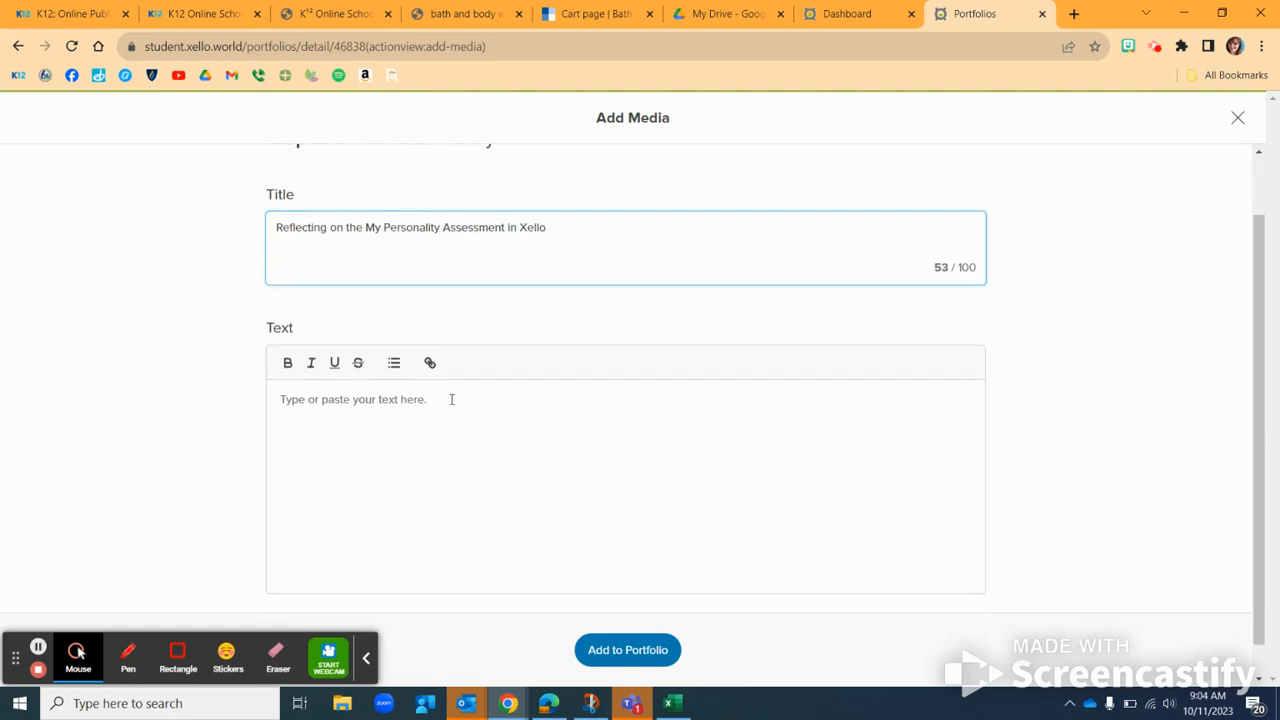
click(385, 408)
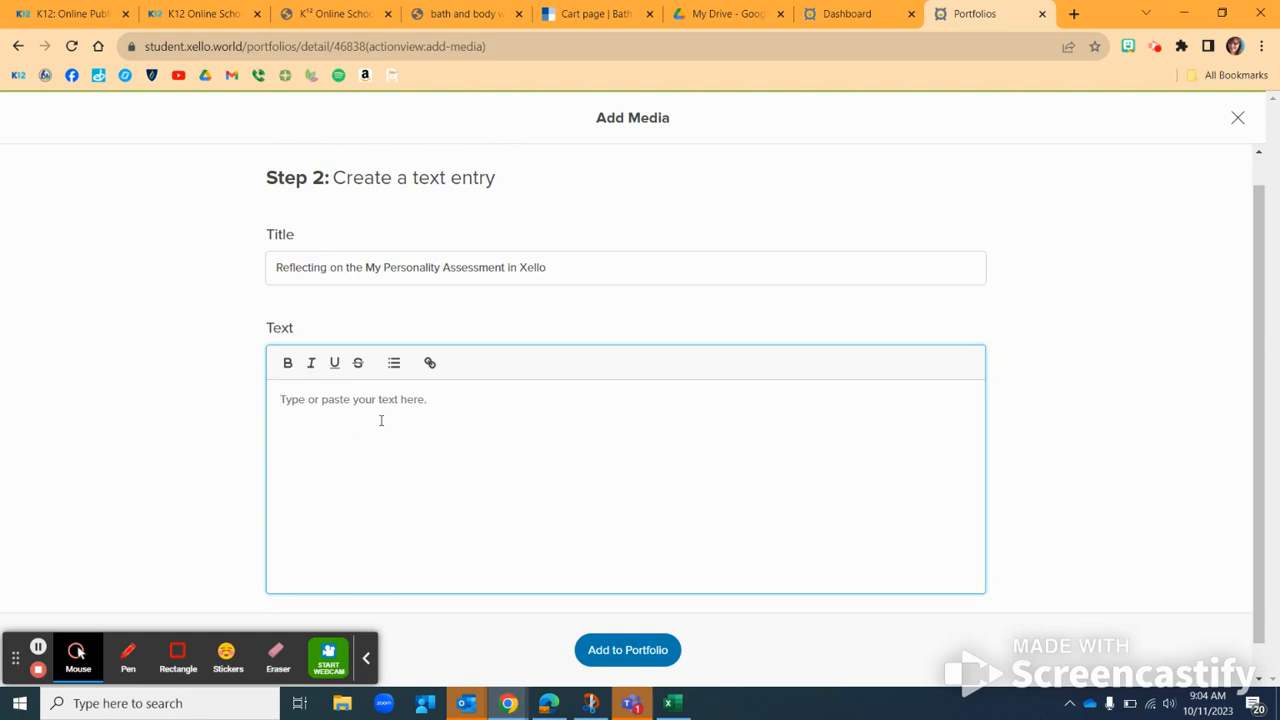
text(I feel like the p)
key(BackSpace)
text(Persa)
text(nal)
key(BackSpace)
key(BackSpace)
key(BackSpace)
key(BackSpace)
text(onality Style assessme)
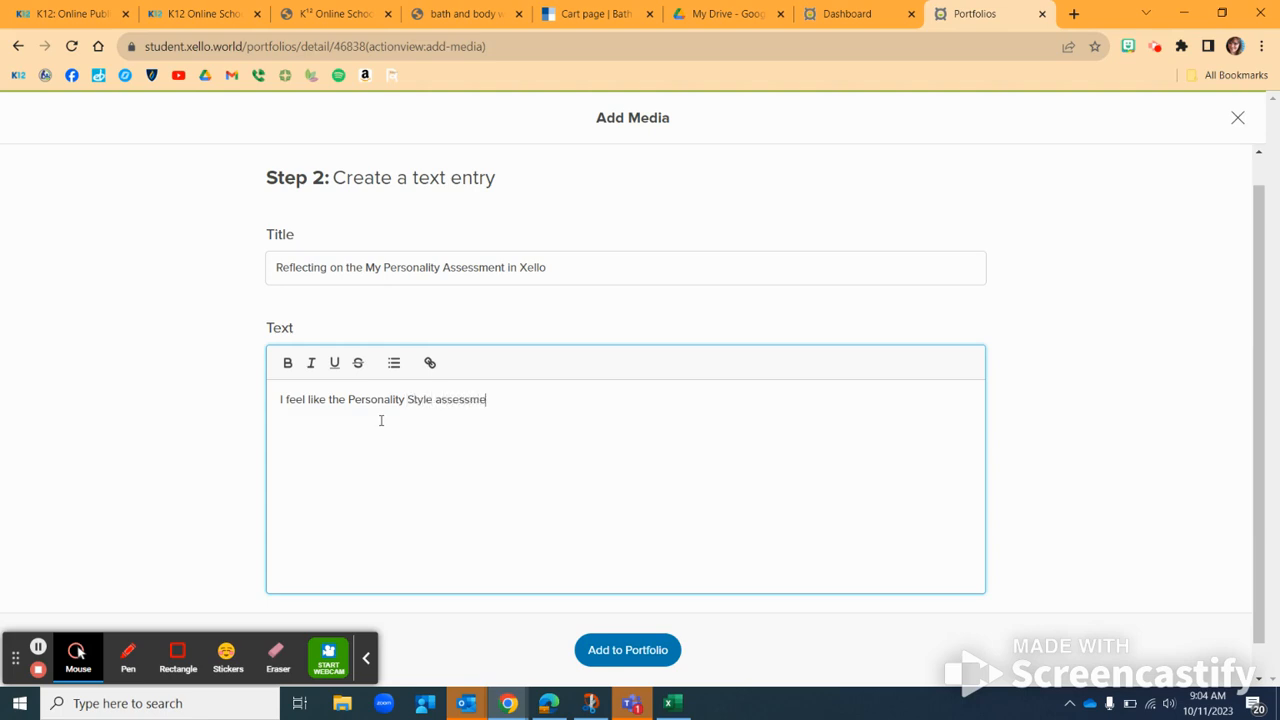
text(nt accurately reflects who I am )
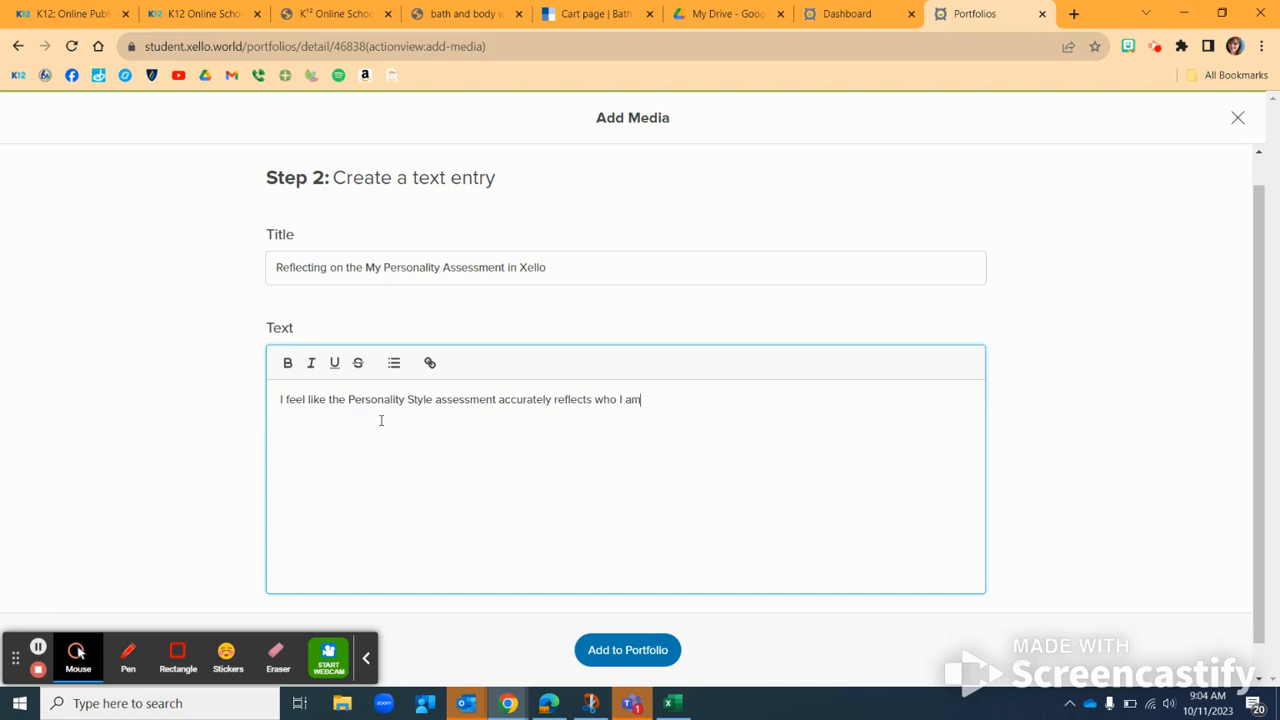
text(and)
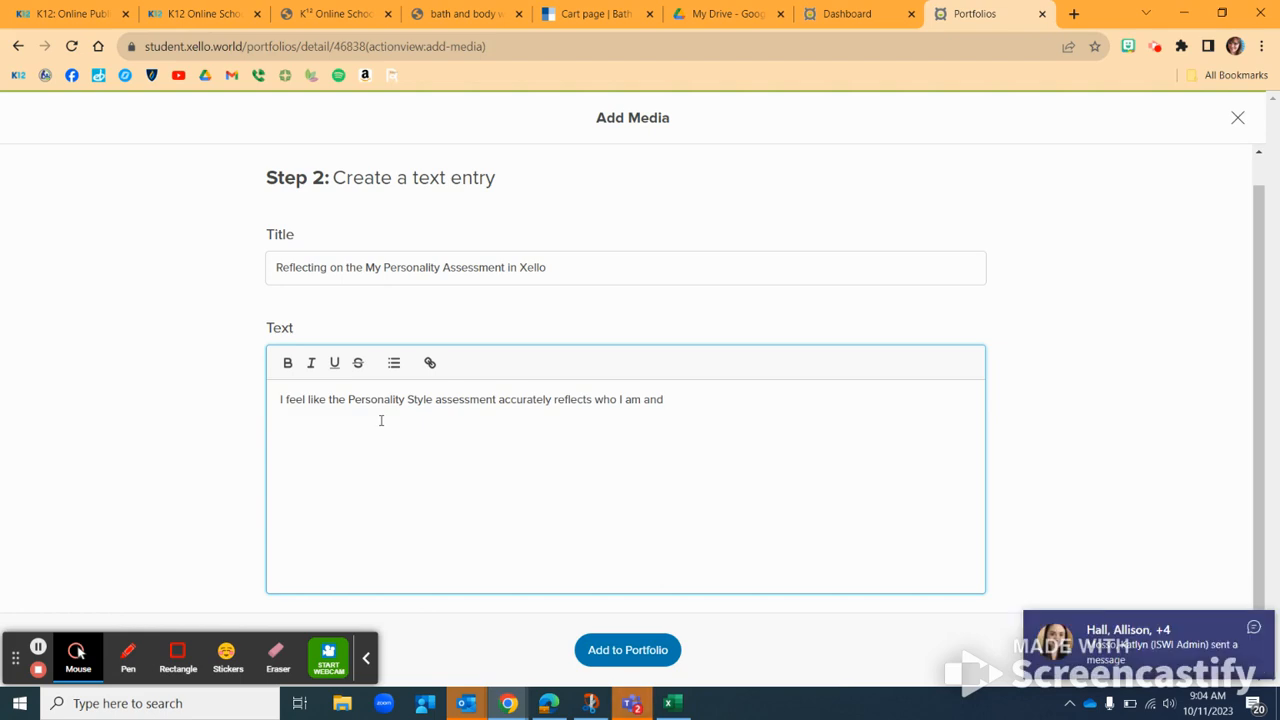
key(BackSpace)
key(BackSpace)
key(BackSpace)
text(.)
scroll(381, 420, up, 1)
scroll(381, 420, down, 1)
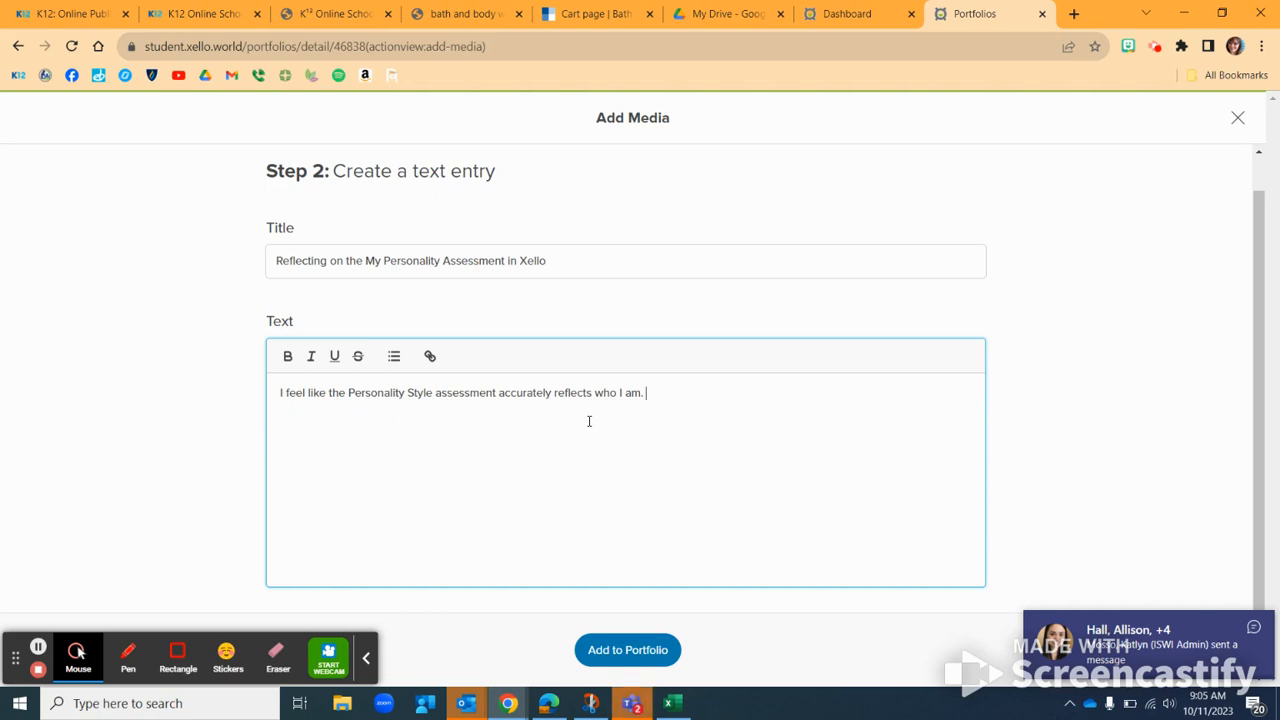
Continue the text with "The fact that it stated I am creative feels very much like the assessment understood that I enjoy being creative"
text(The fact that it stated I)
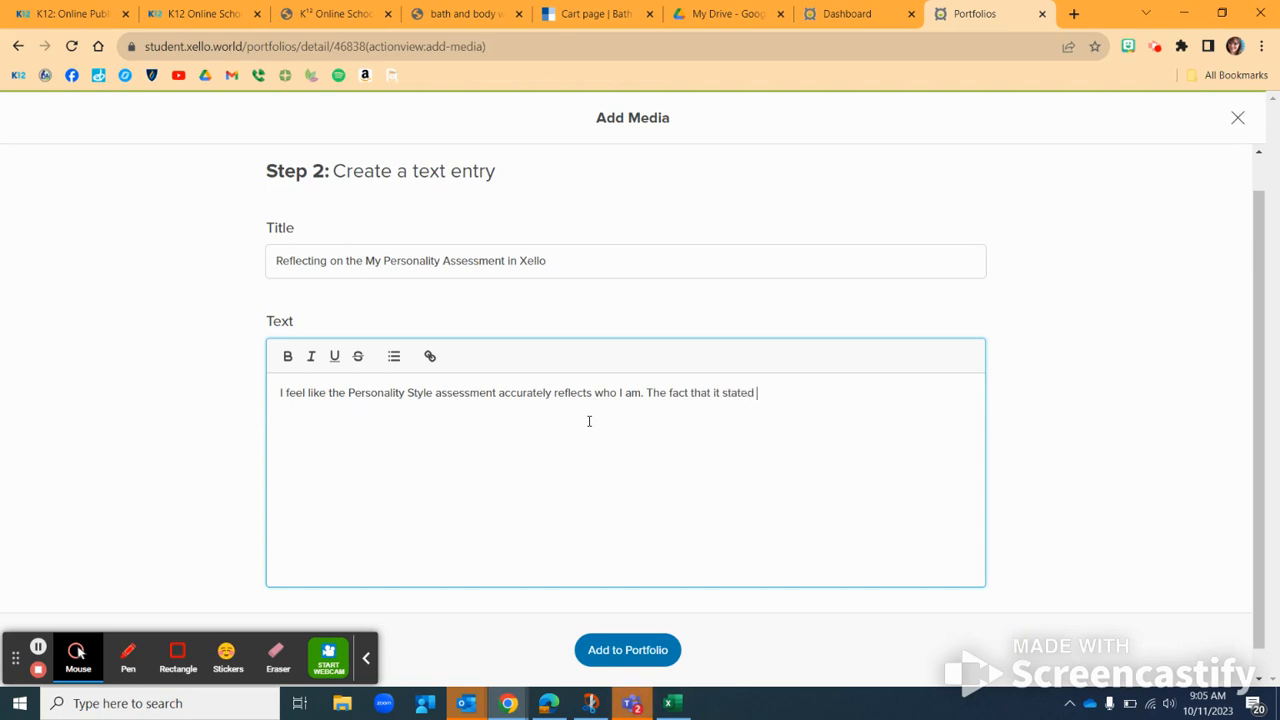
text( am creative feels very much )
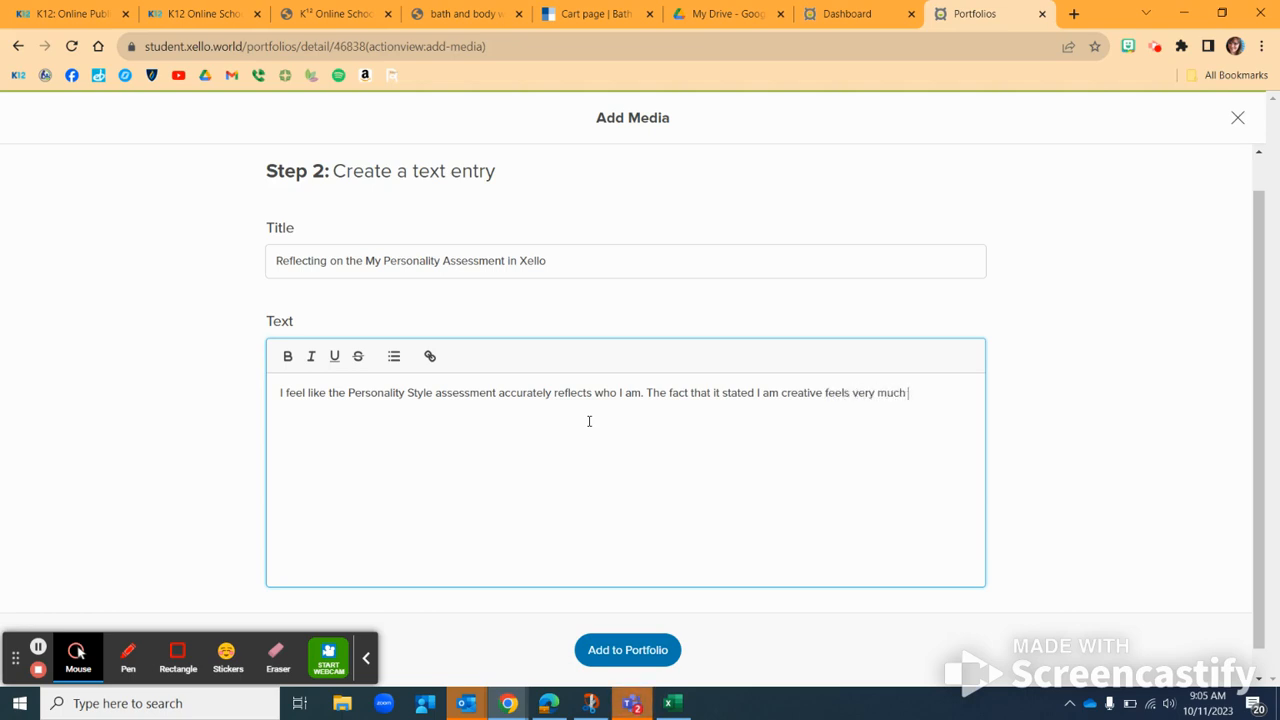
text(like the assessment understood)
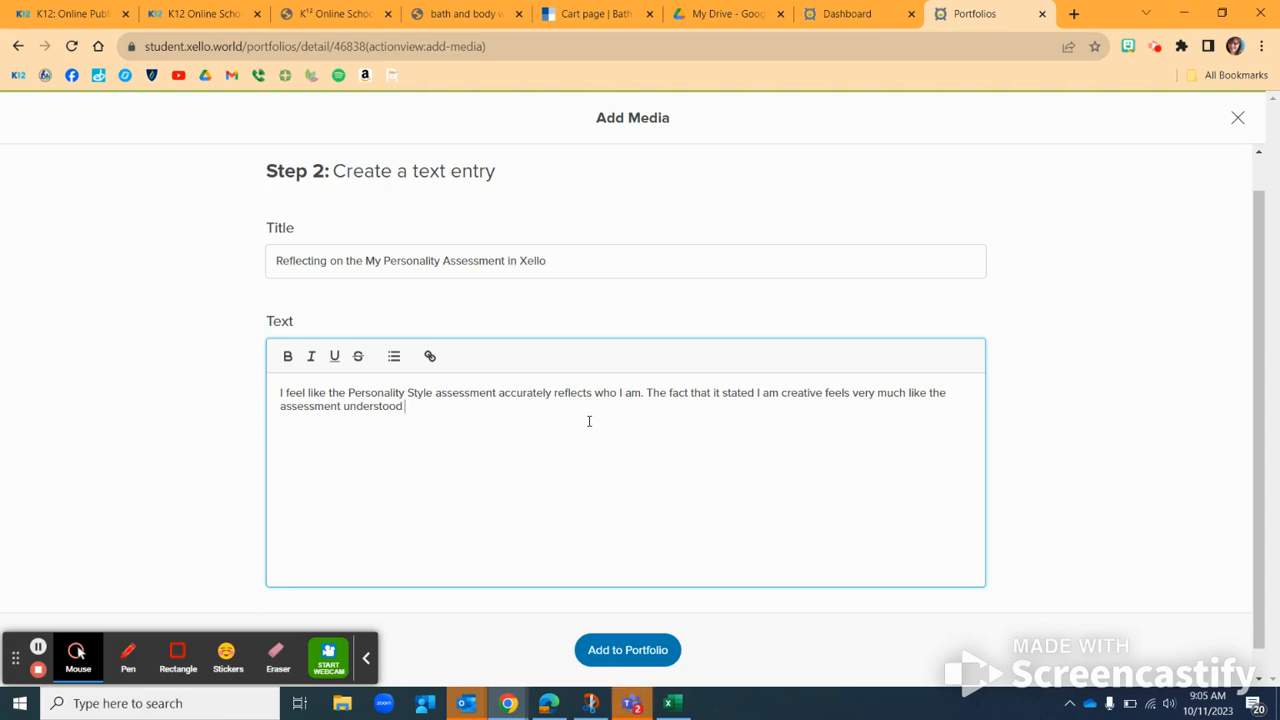
text(that I enjoy)
text( crea)
key(BackSpace)
text(being creative and)
key(BackSpace)
key(BackSpace)
Finish the text with "I enjoy making things, acting, singing, and so forth." and add the entry to the portfolio
text(. I enjoy making things.)
key(BackSpace)
text(, a)
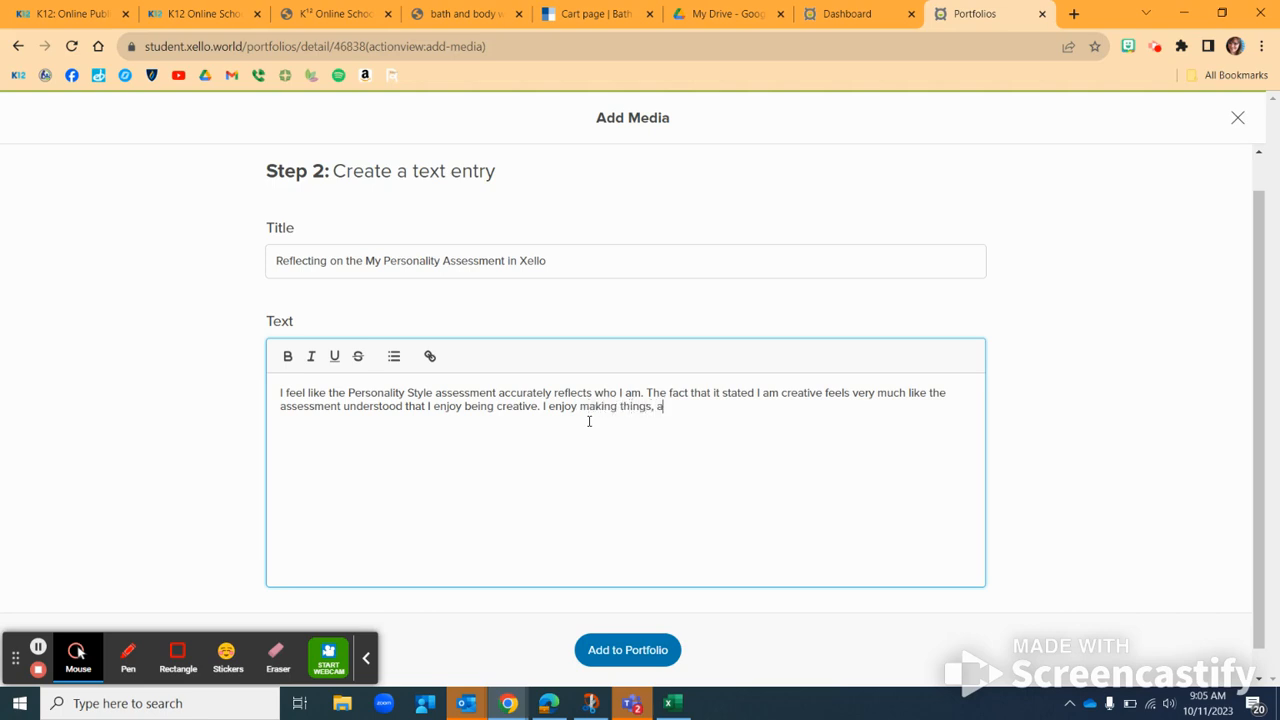
text(cting, singing, and so forth.)
scroll(705, 490, down, 1)
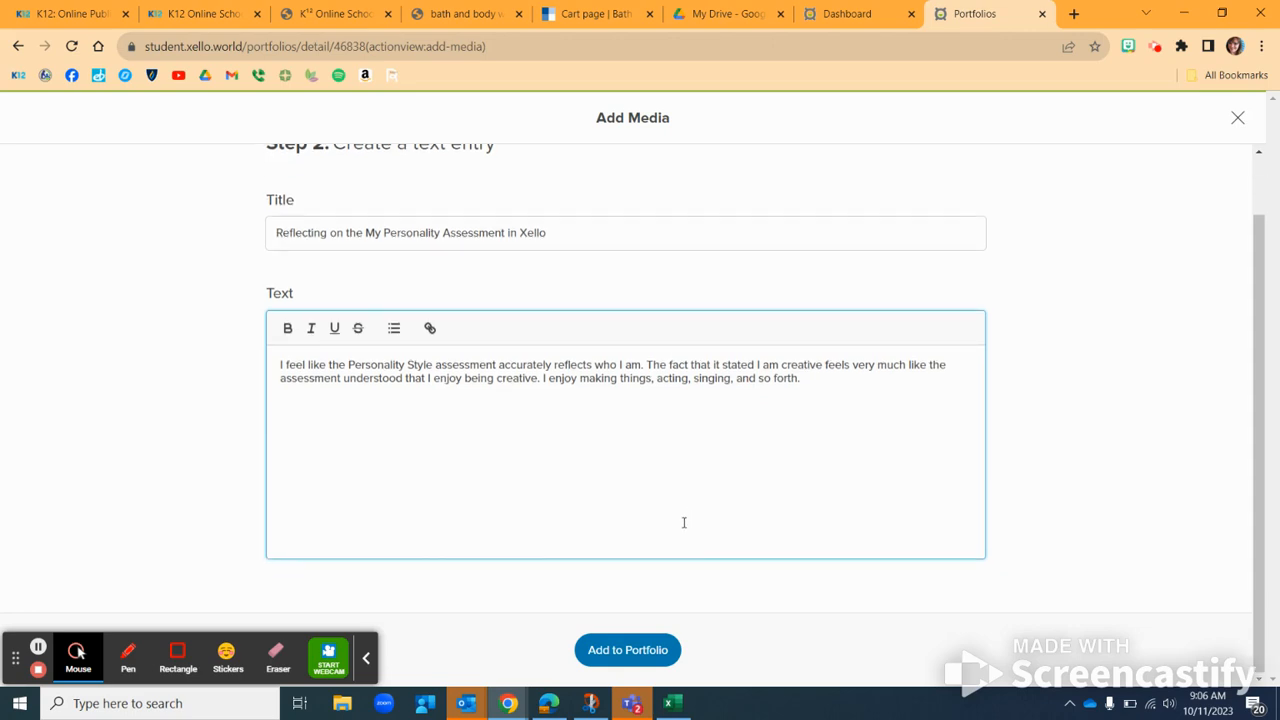
click(628, 650)
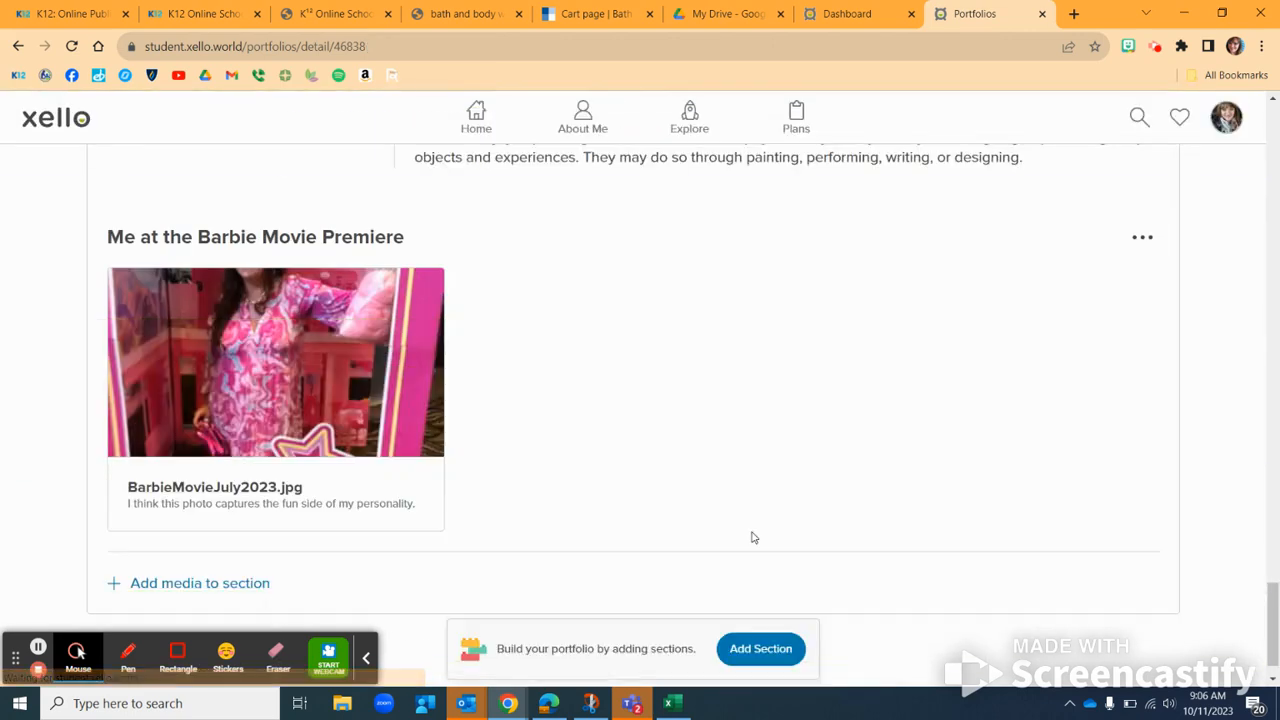
Review the completed Personality Style section, from the activity results and photo through to the reflection text
scroll(783, 440, up, 9)
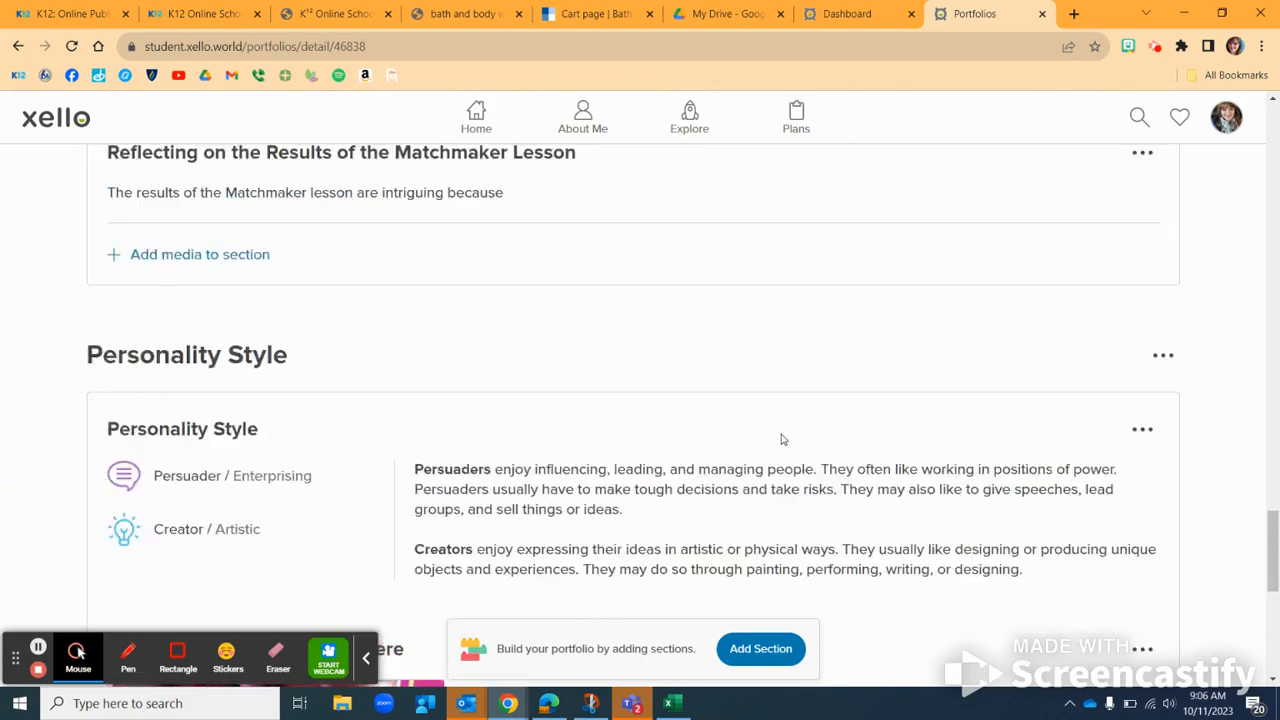
scroll(783, 440, down, 3)
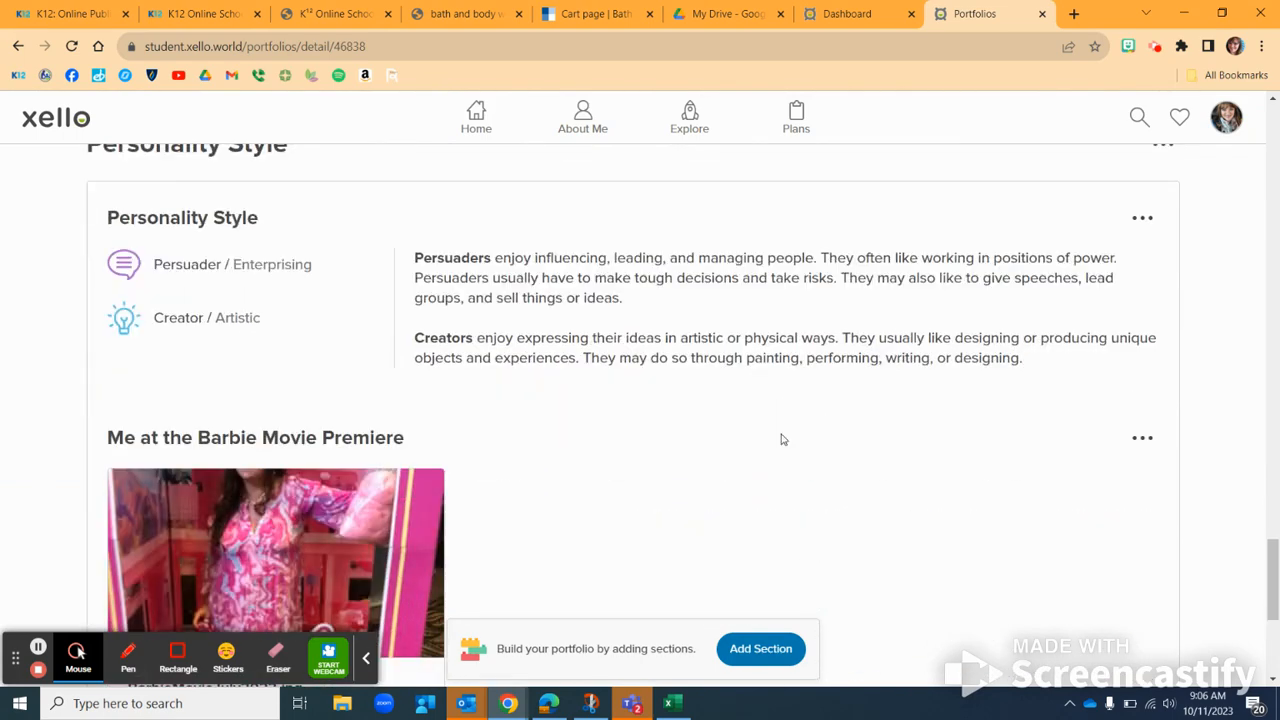
scroll(783, 440, up, 1)
scroll(781, 436, up, 1)
scroll(781, 436, down, 2)
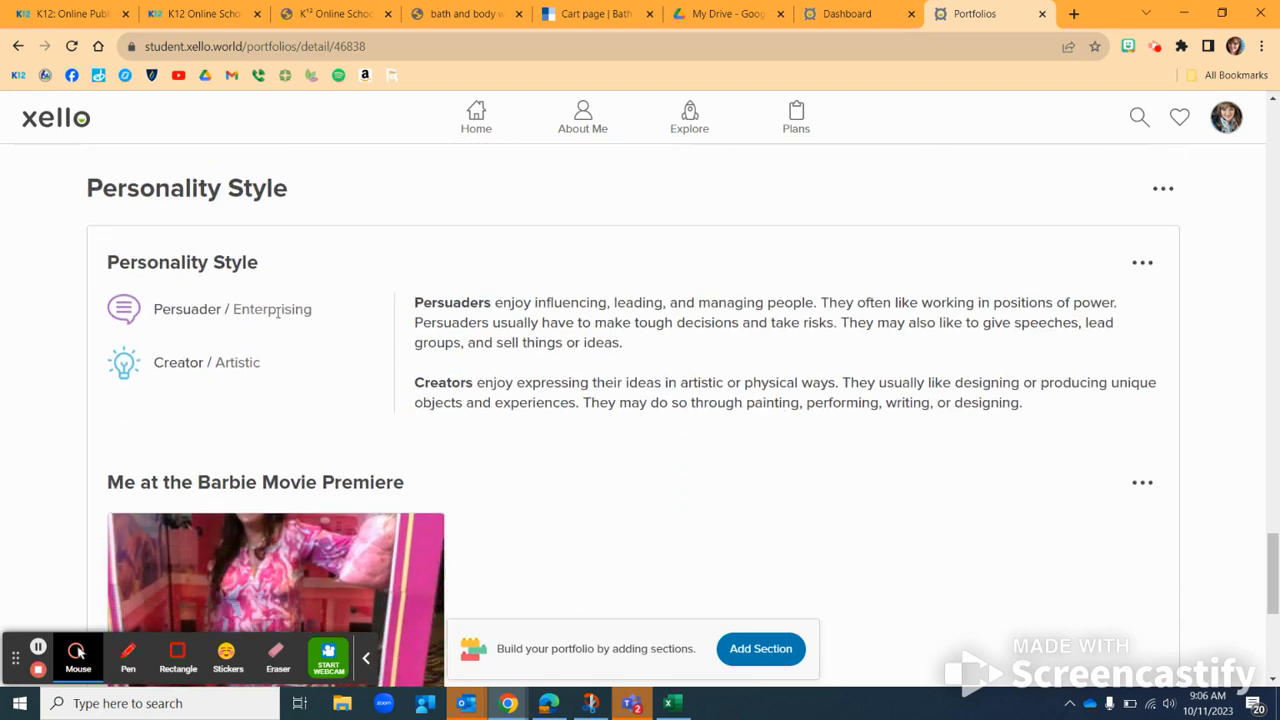
scroll(651, 489, down, 3)
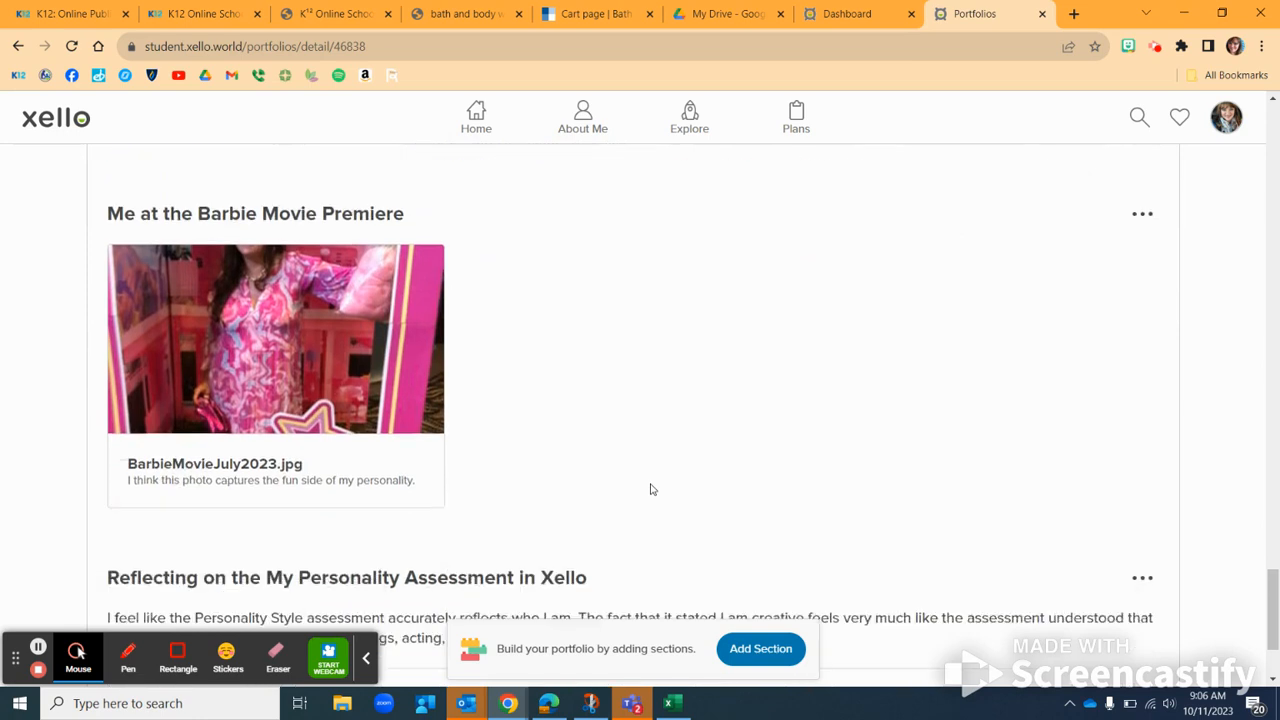
scroll(651, 489, up, 1)
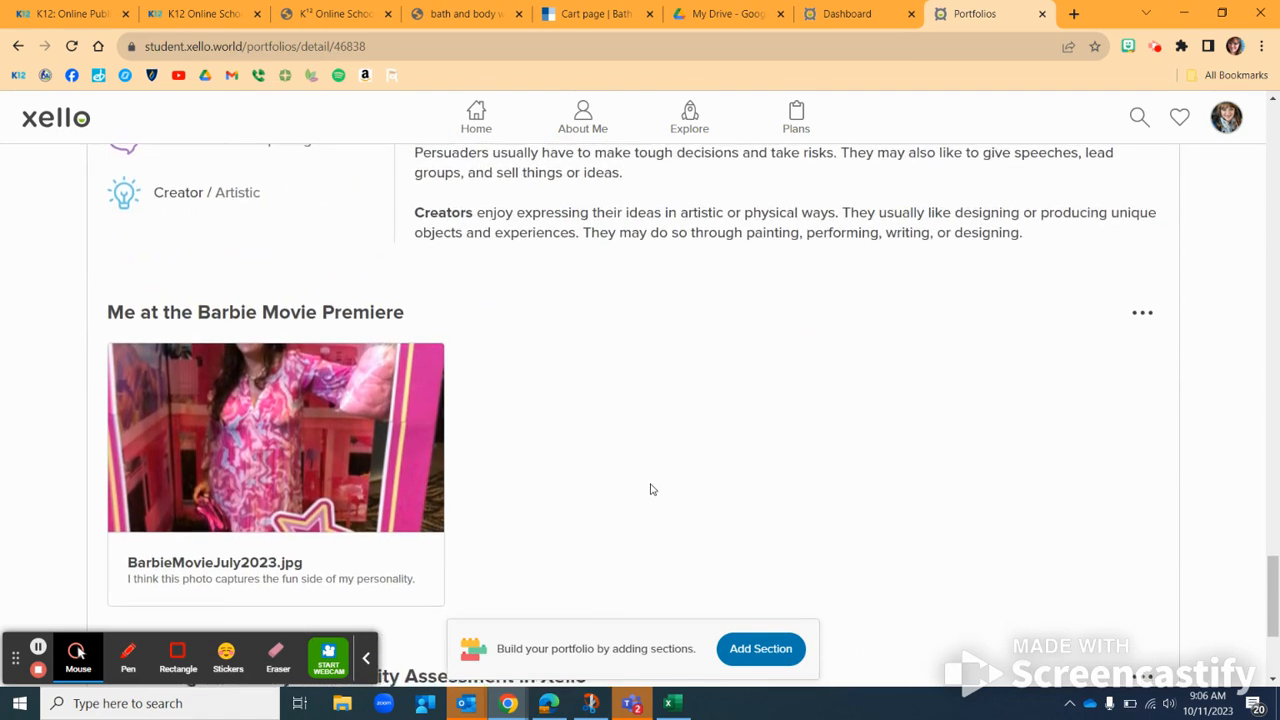
scroll(651, 489, down, 2)
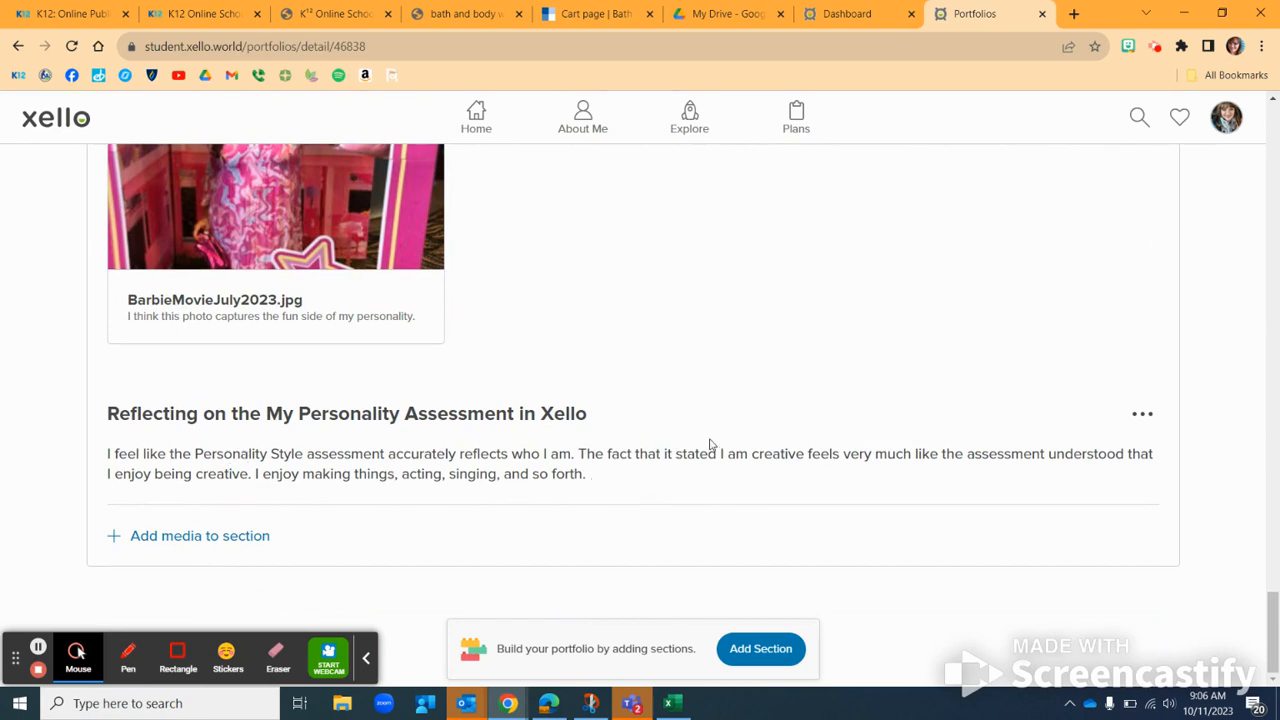
Review the written reflection in the existing "Reflecting on the Results of the My Personality Style Assessment" section
scroll(710, 445, up, 10)
scroll(710, 445, up, 15)
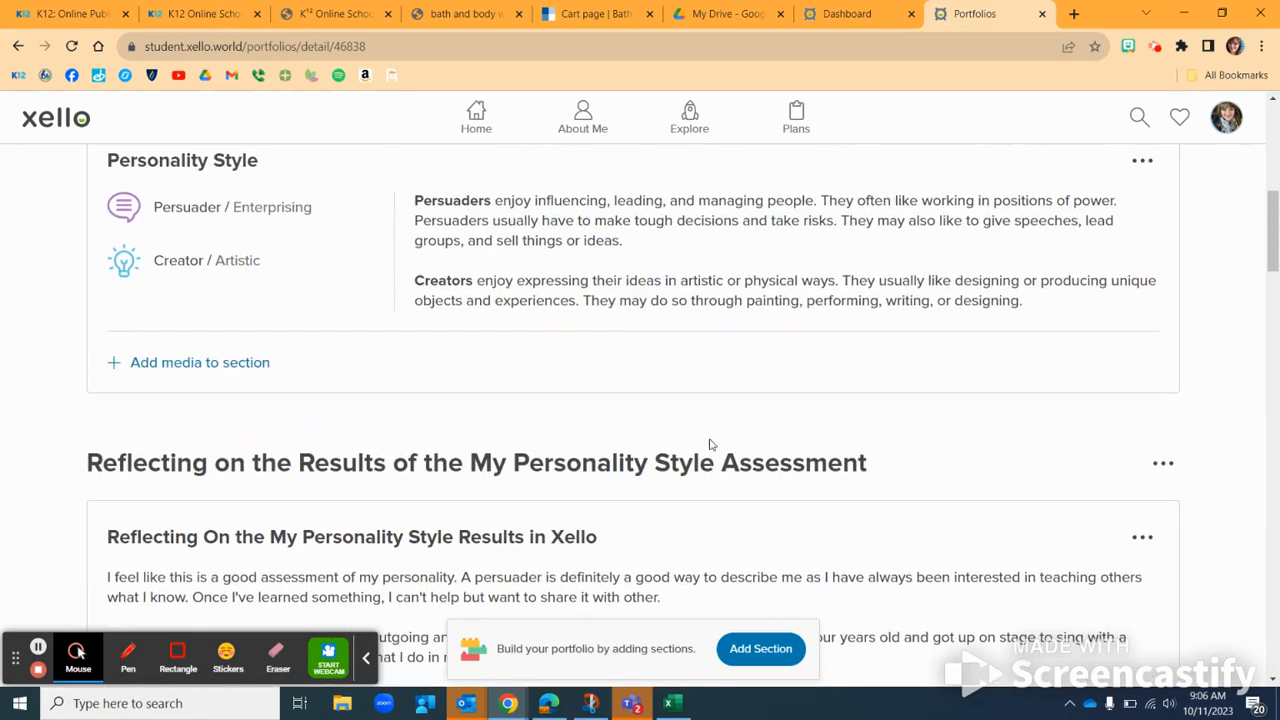
scroll(793, 494, down, 2)
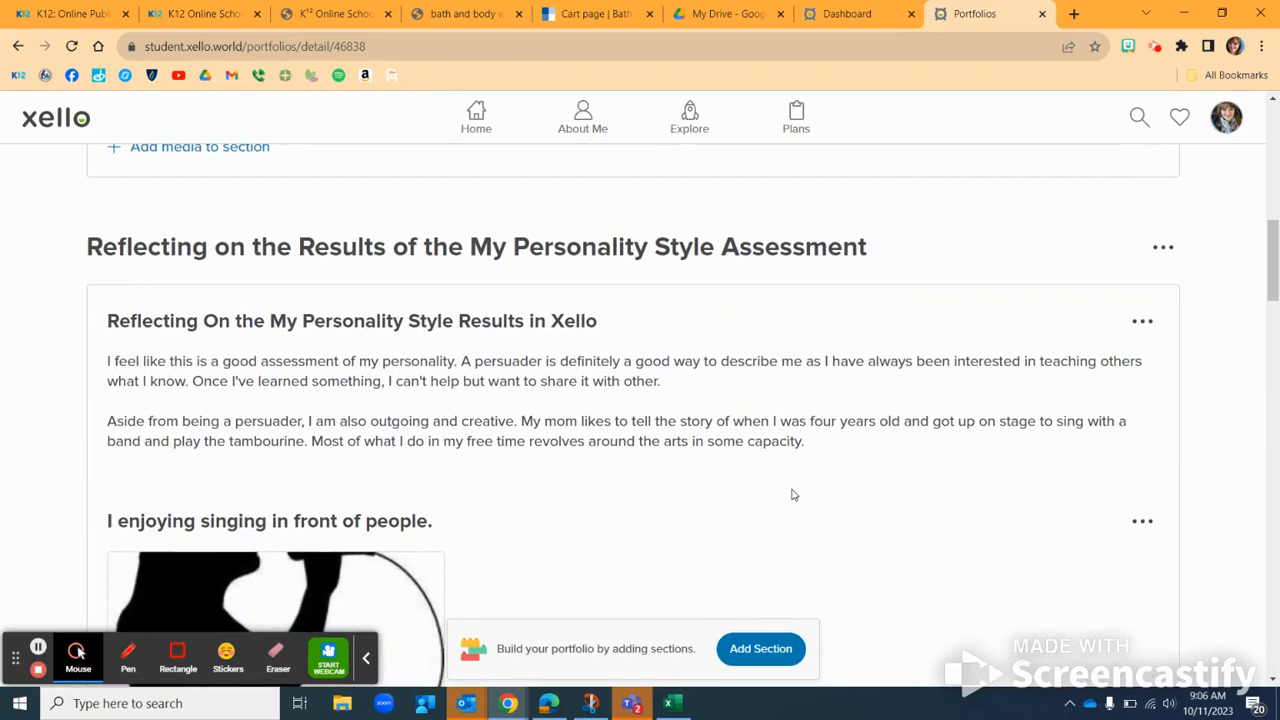
scroll(793, 494, down, 1)
scroll(793, 494, down, 1)
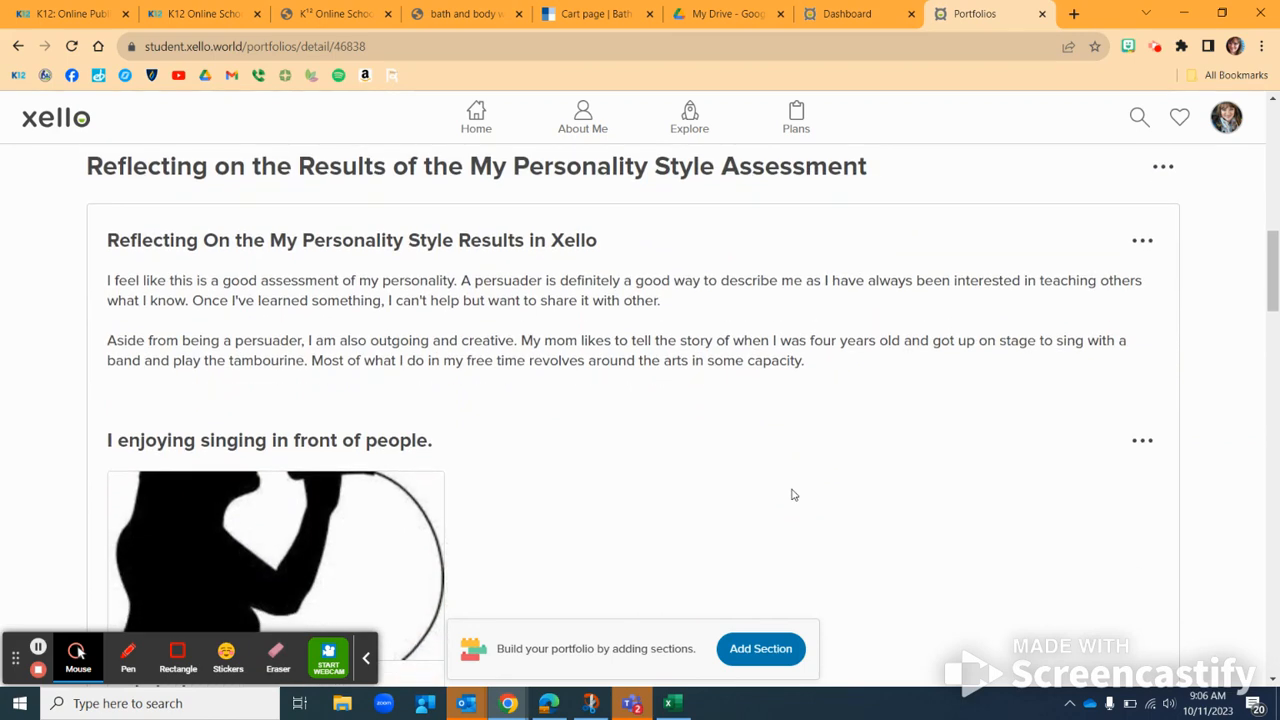
scroll(793, 494, down, 1)
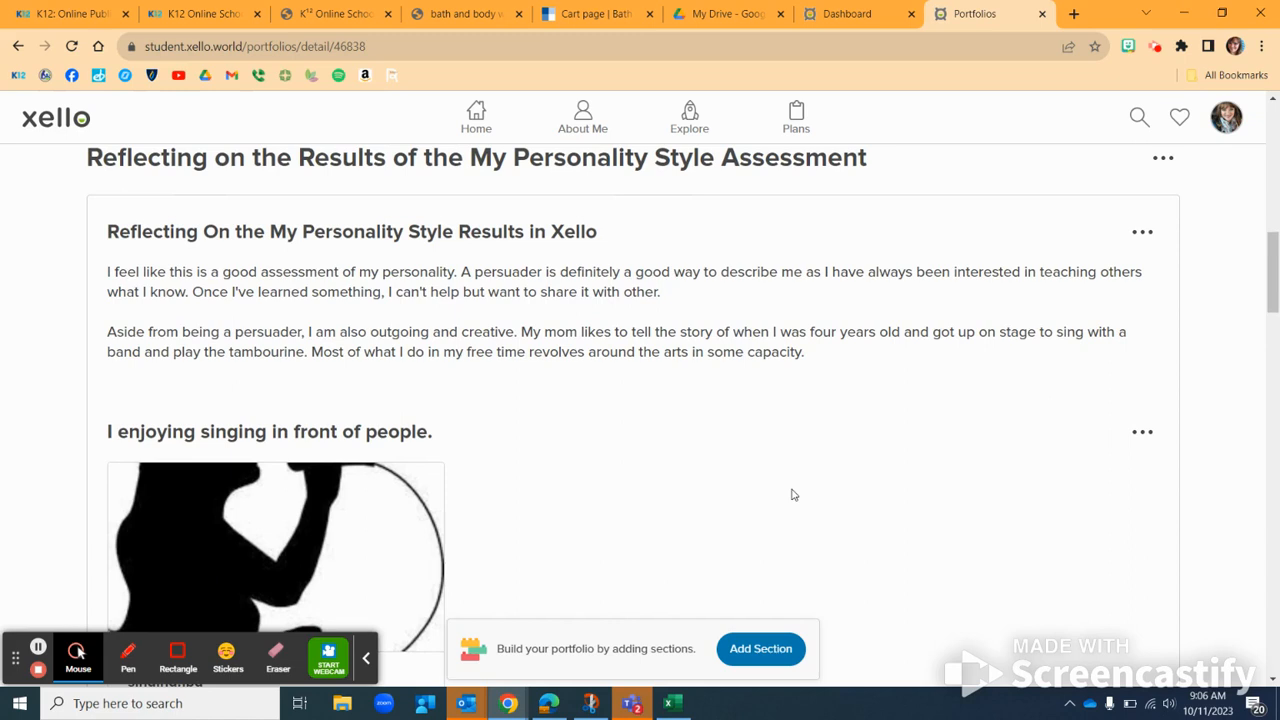
scroll(793, 494, down, 1)
scroll(793, 494, down, 1)
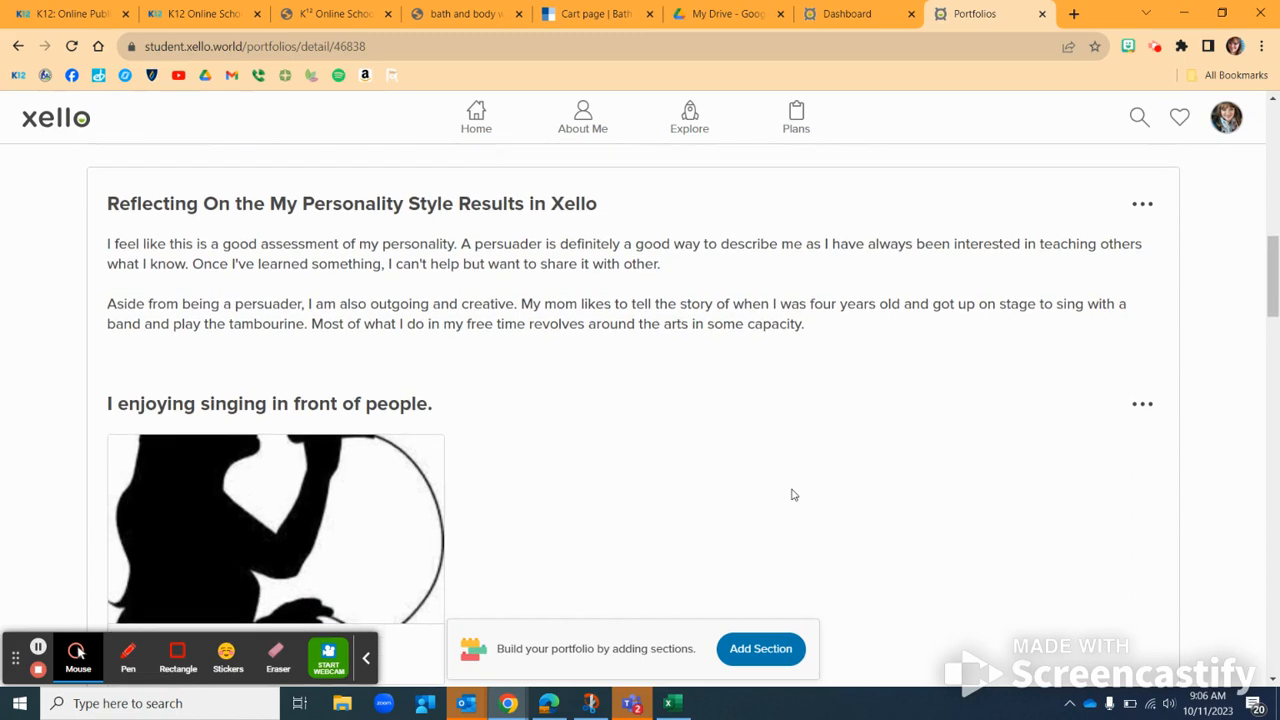
Examine the captioned singing, acting and fiber arts images that follow the Personality Style reflection text
scroll(793, 494, down, 5)
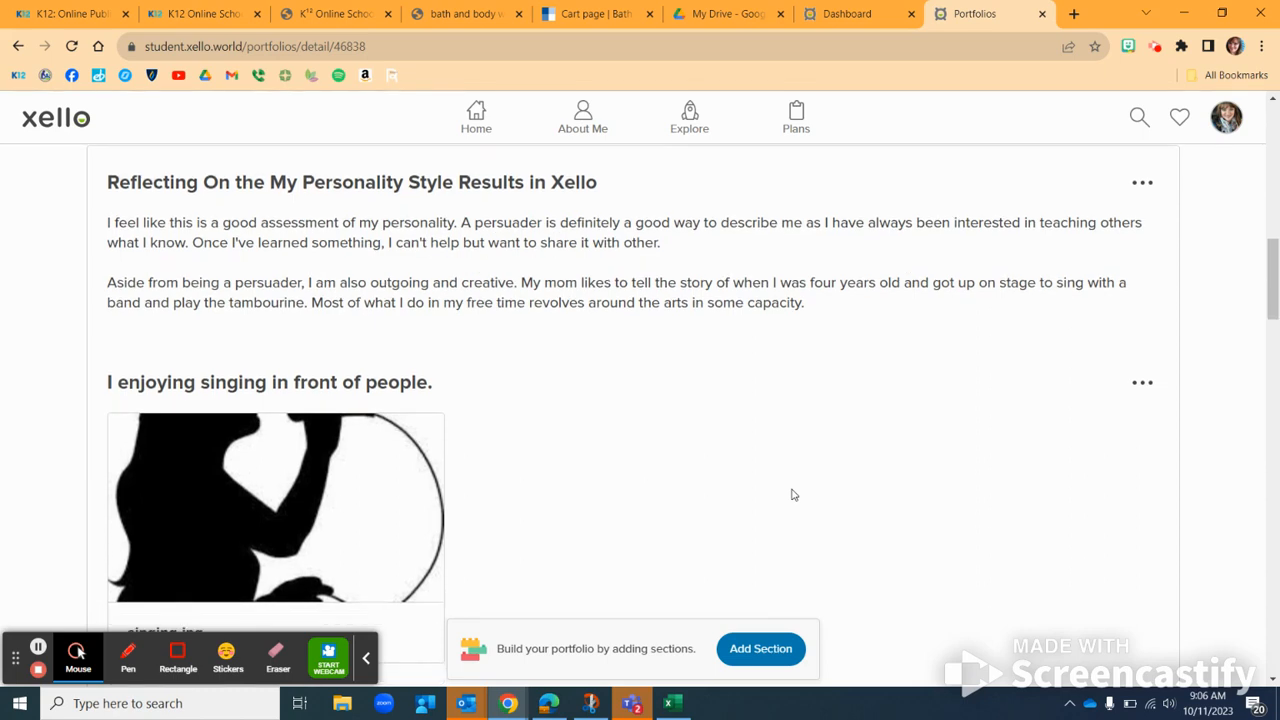
scroll(793, 494, down, 5)
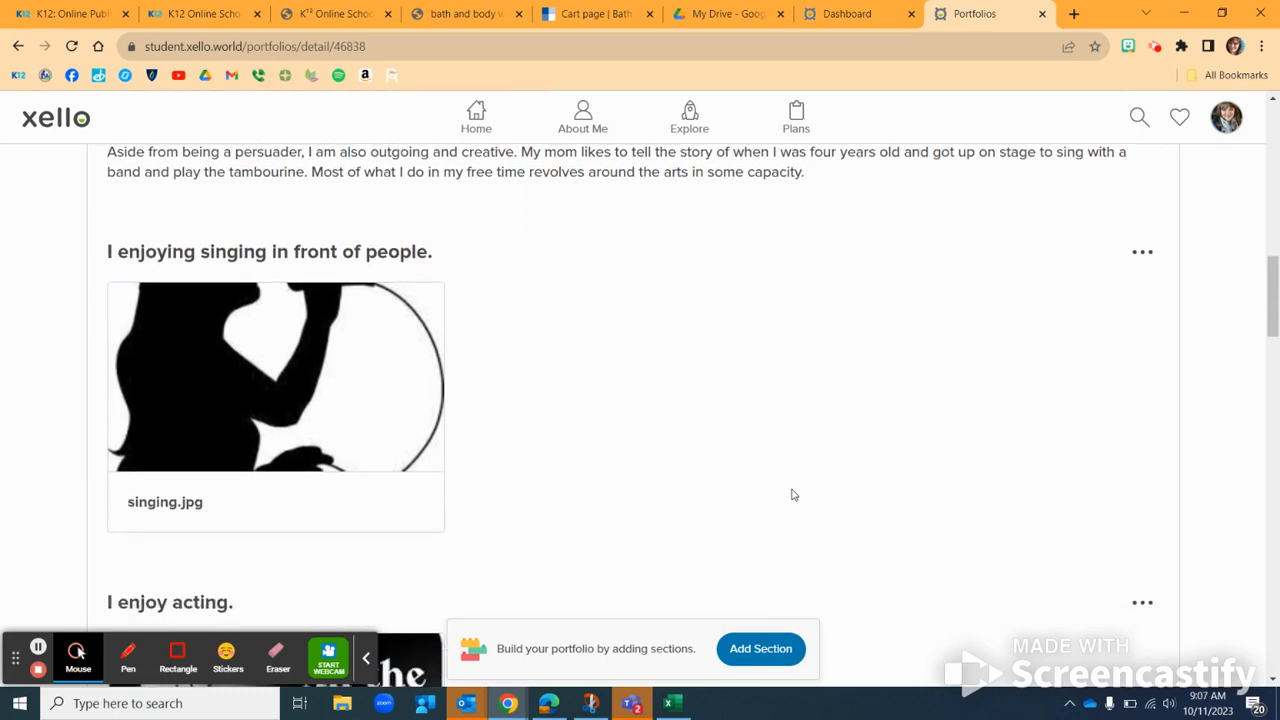
scroll(793, 494, down, 3)
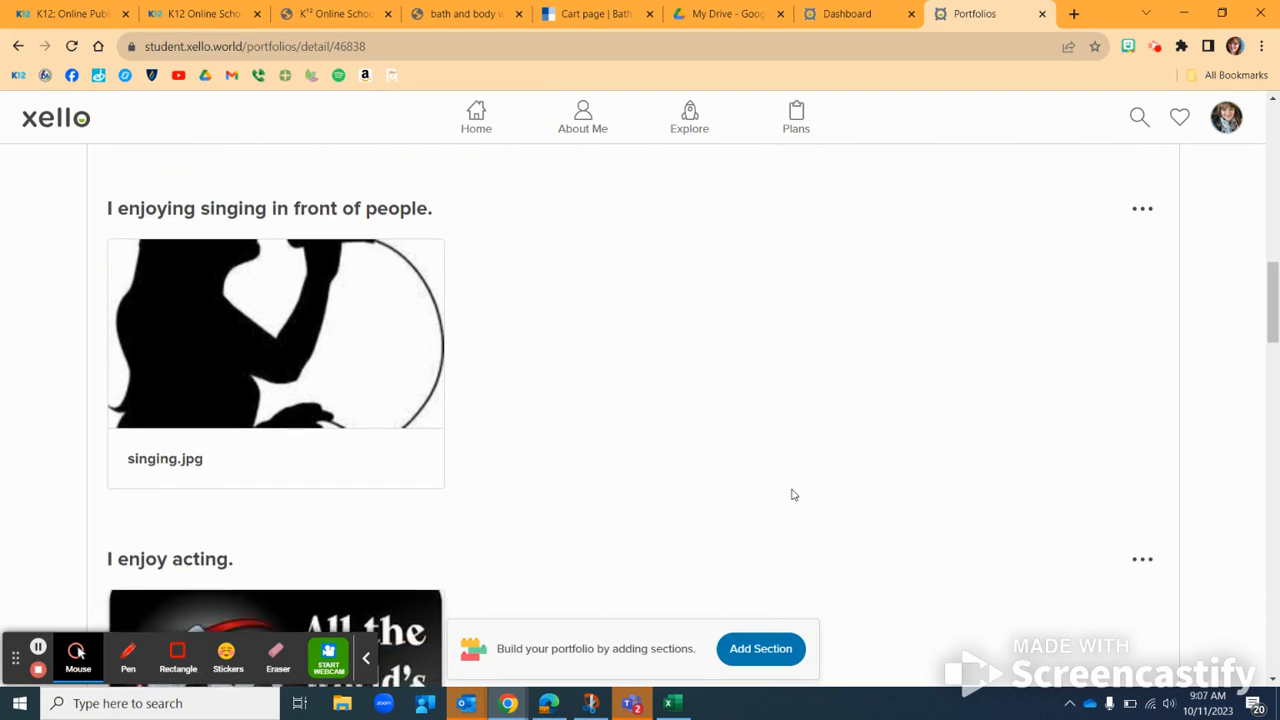
scroll(793, 494, down, 2)
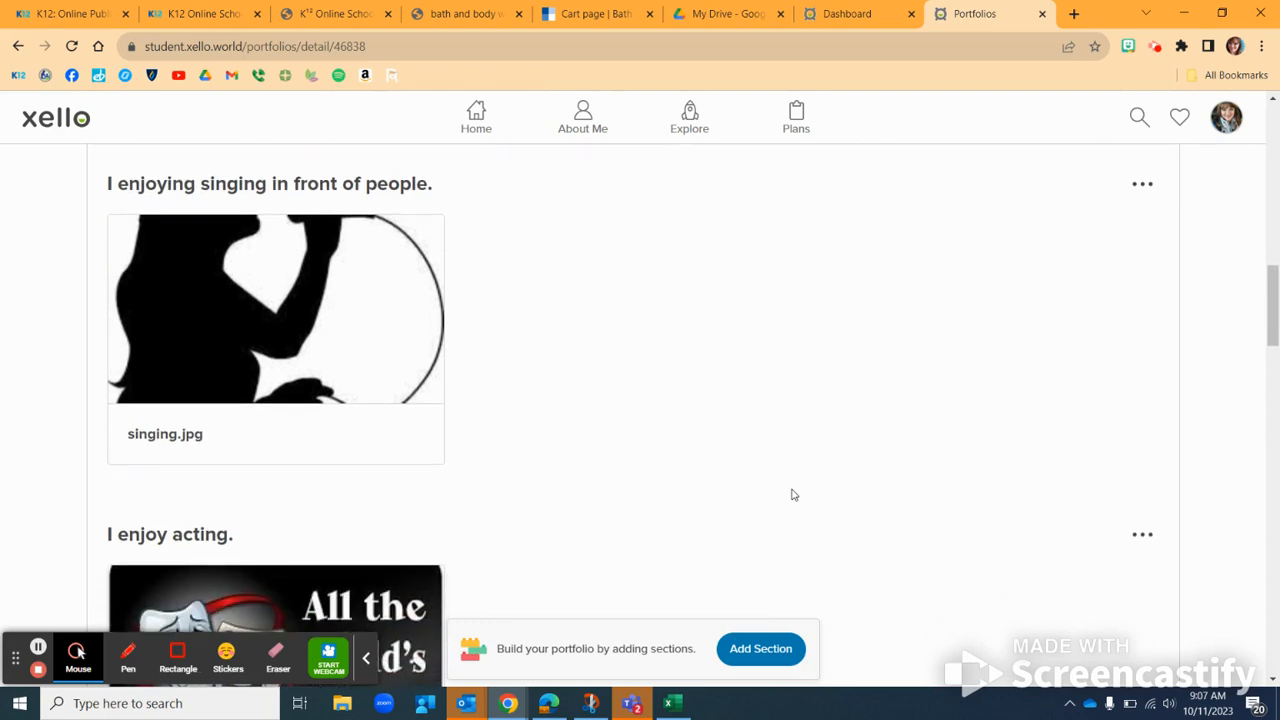
scroll(793, 494, down, 3)
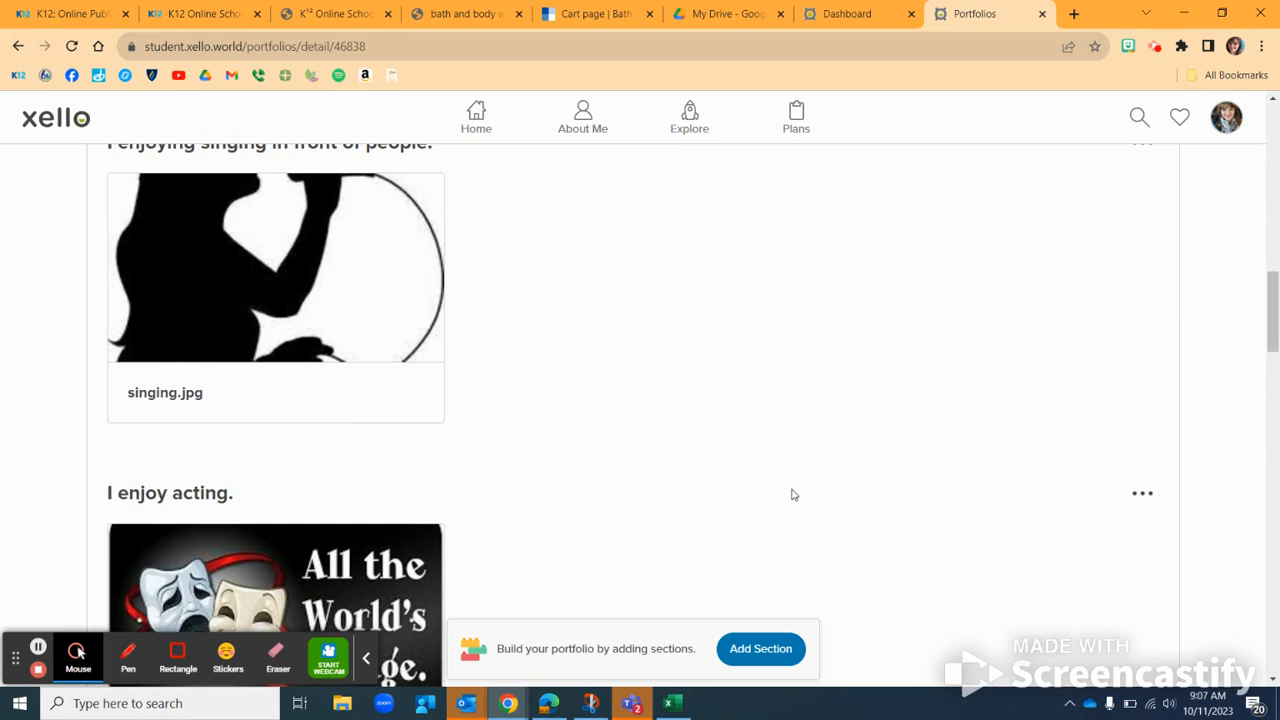
scroll(793, 494, up, 5)
scroll(793, 494, down, 8)
scroll(793, 494, down, 4)
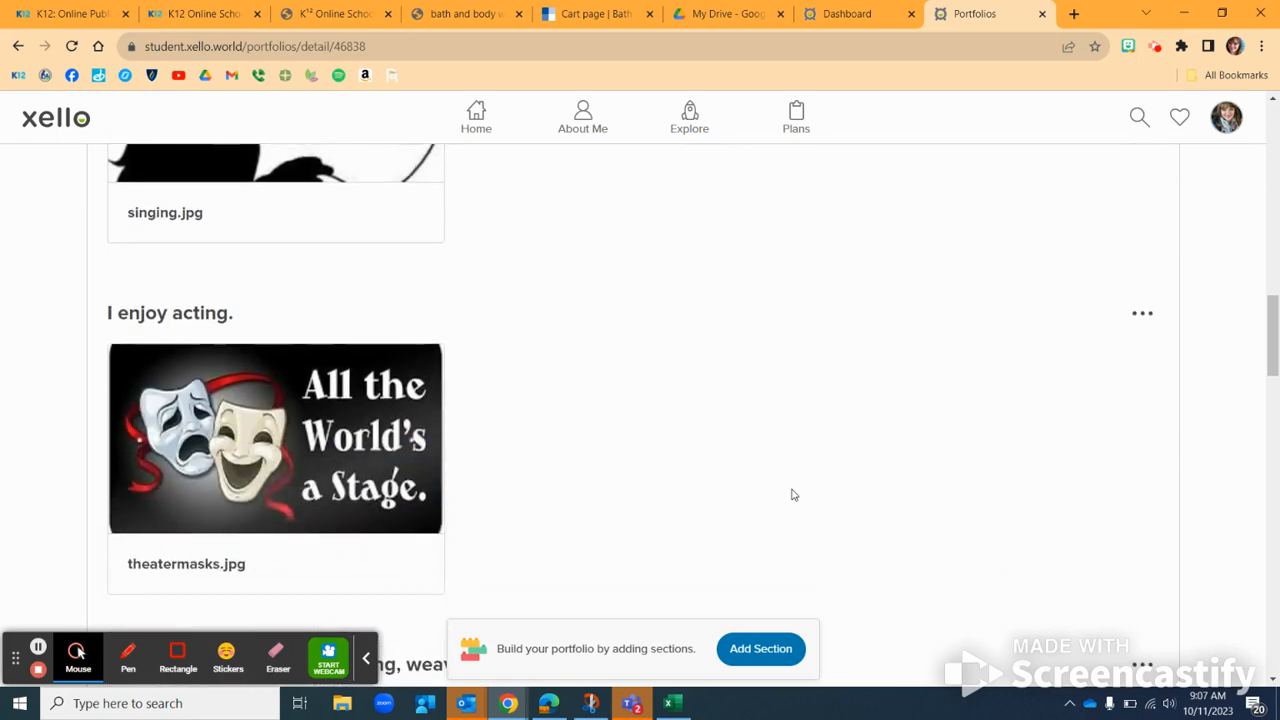
scroll(793, 494, down, 1)
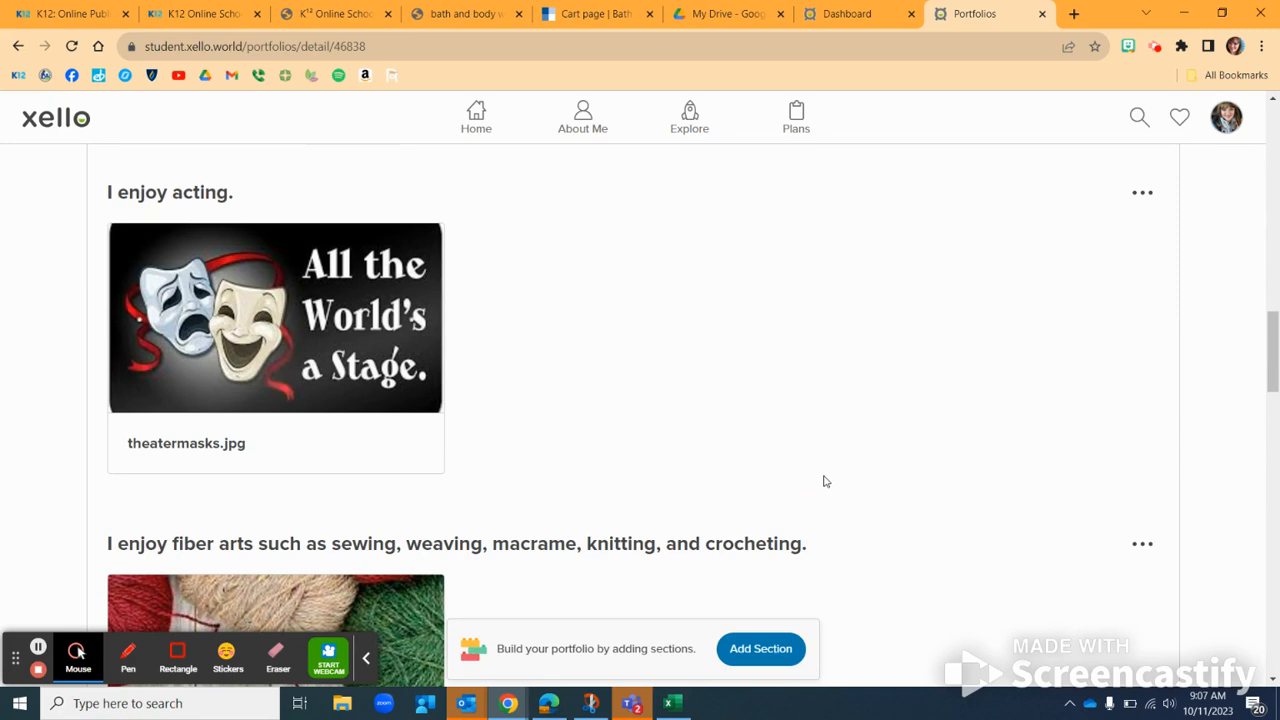
scroll(848, 485, down, 1)
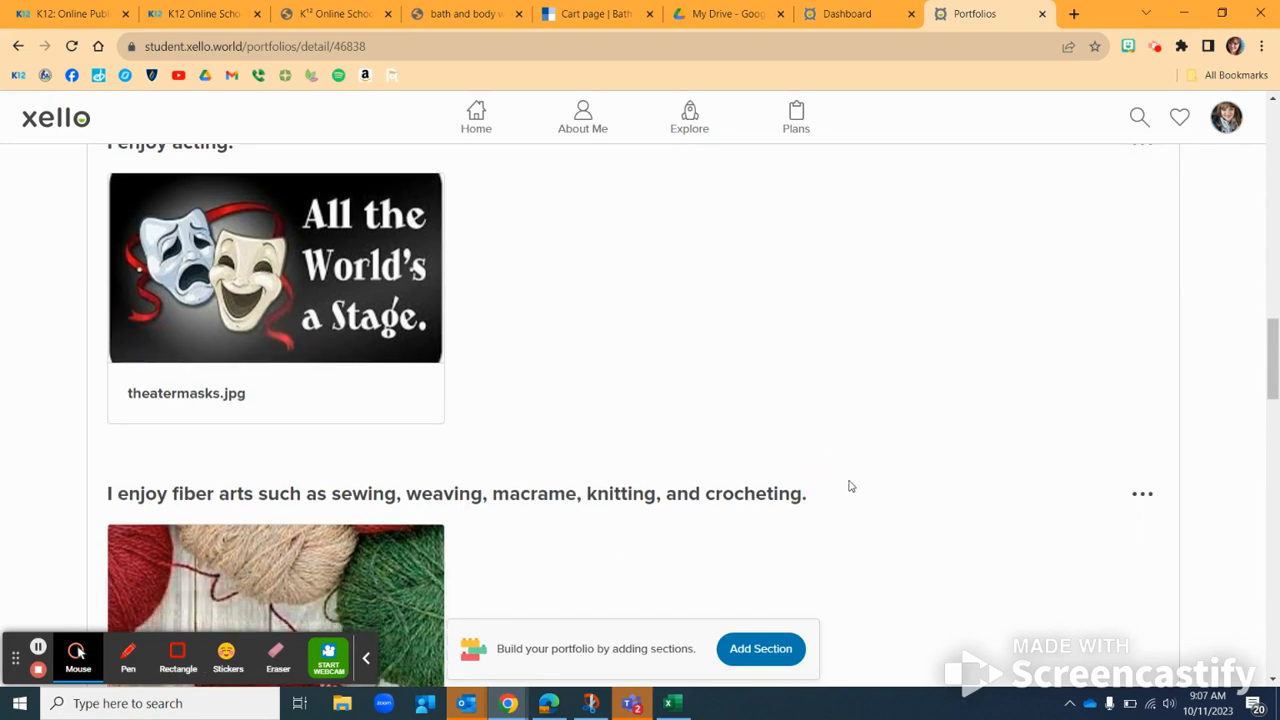
scroll(849, 486, down, 4)
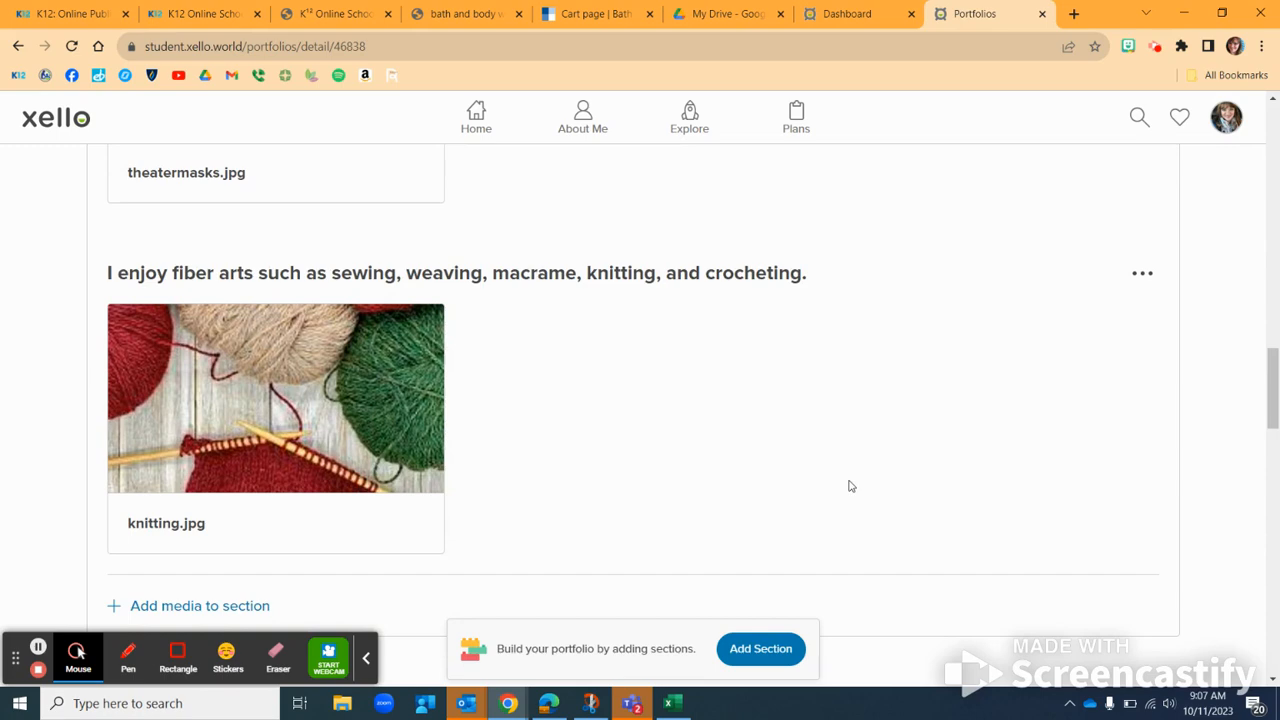
scroll(849, 486, down, 2)
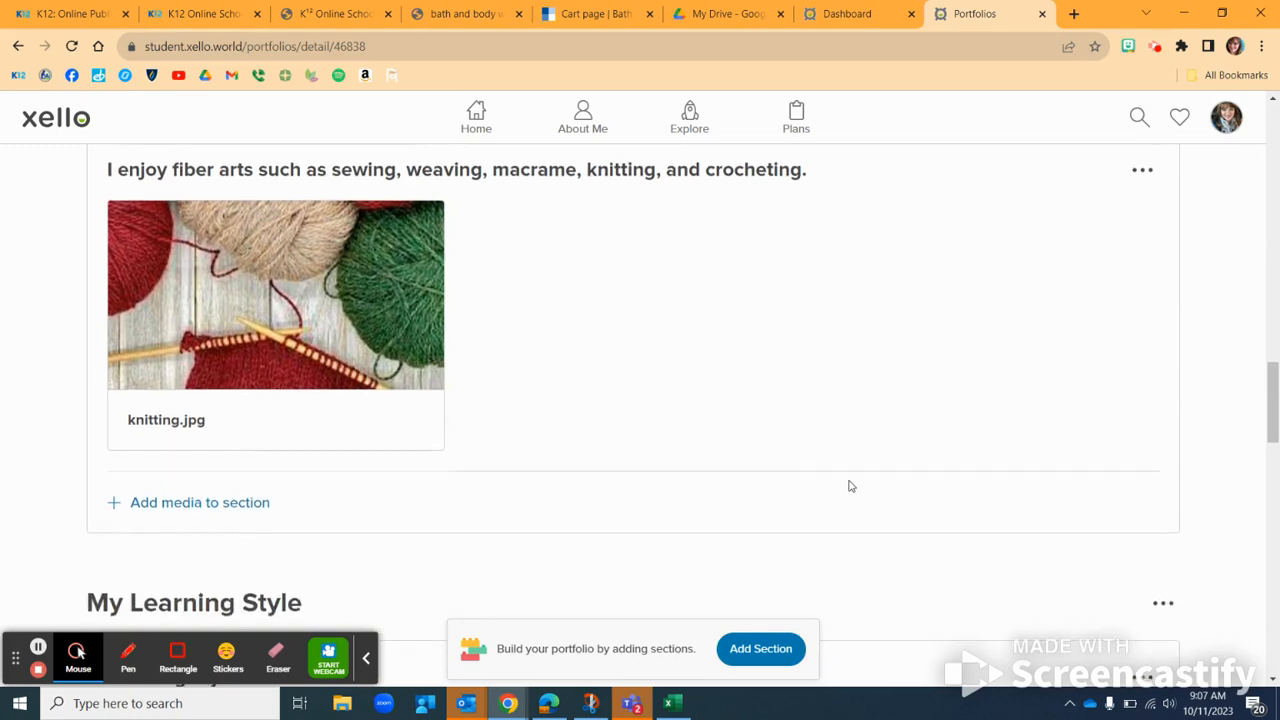
Review the All About Me portfolio again from its title and Personality Style results to the written reflection
scroll(849, 486, up, 16)
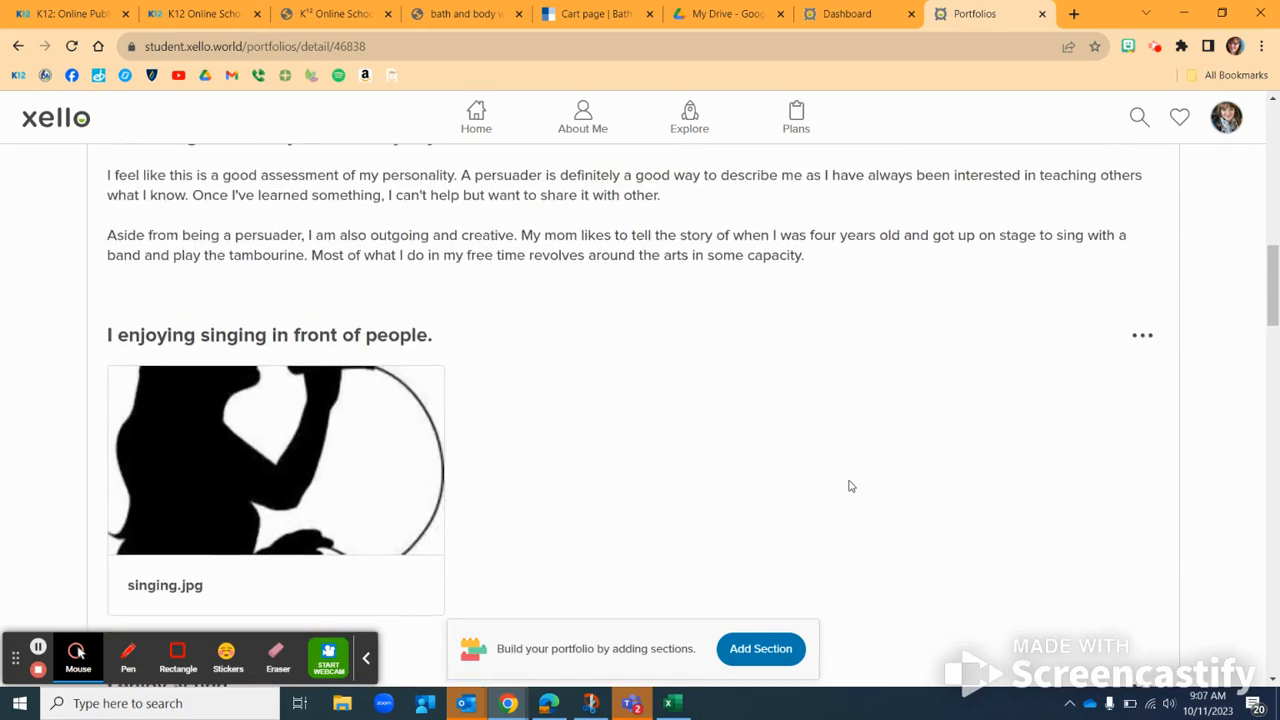
scroll(849, 486, up, 14)
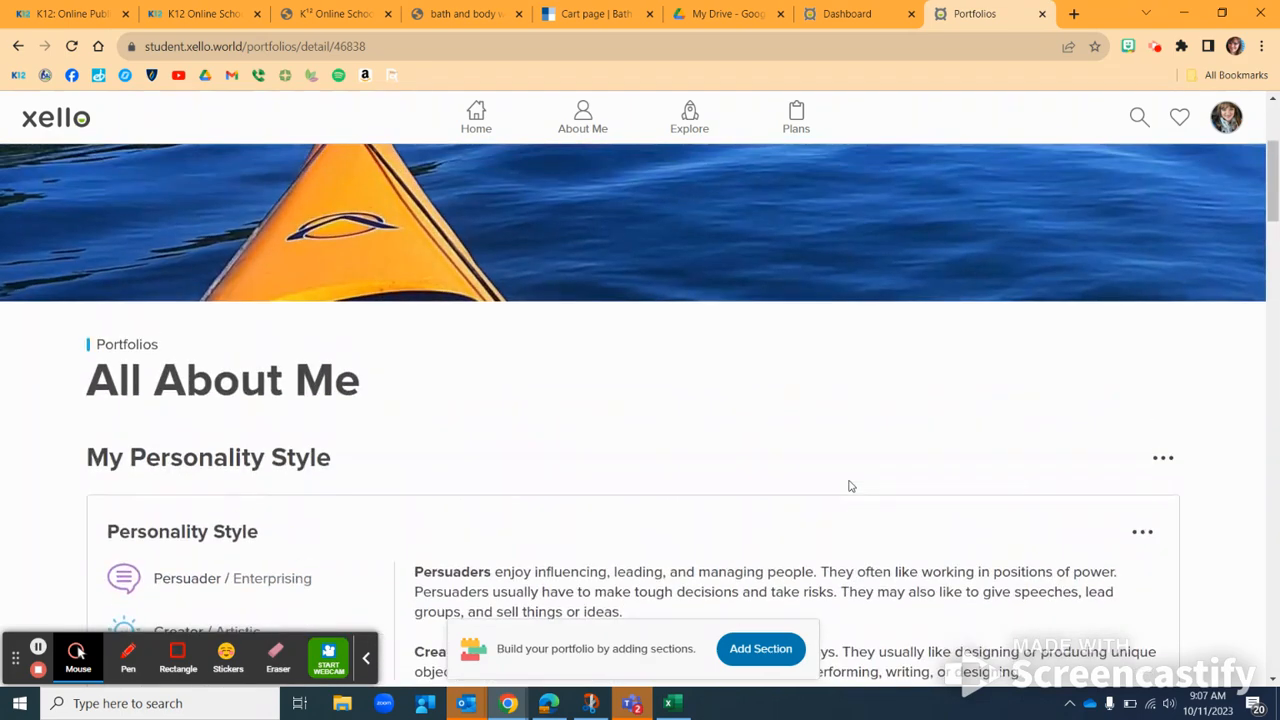
scroll(849, 486, up, 3)
scroll(849, 486, down, 1)
scroll(849, 486, down, 10)
scroll(849, 486, up, 4)
scroll(866, 518, down, 1)
scroll(866, 518, down, 4)
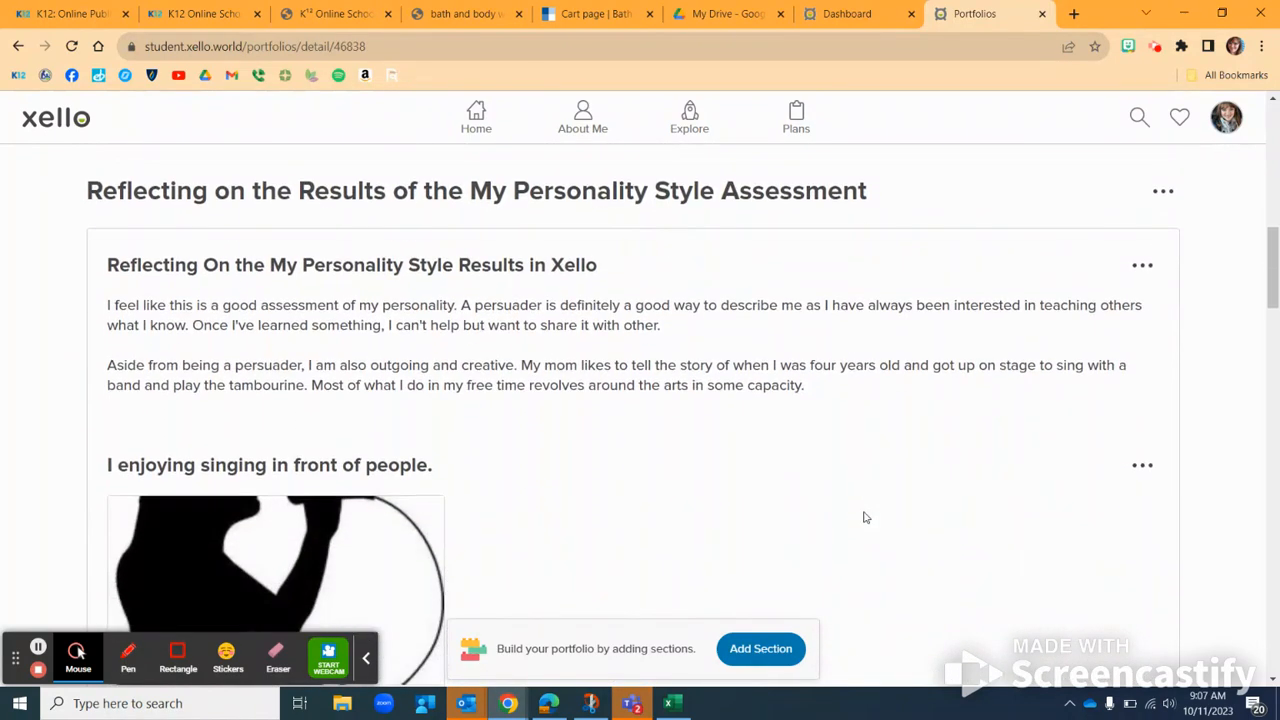
Examine the existing My Learning Style section, including its assessment results and the reflection entry beneath them
scroll(866, 518, down, 5)
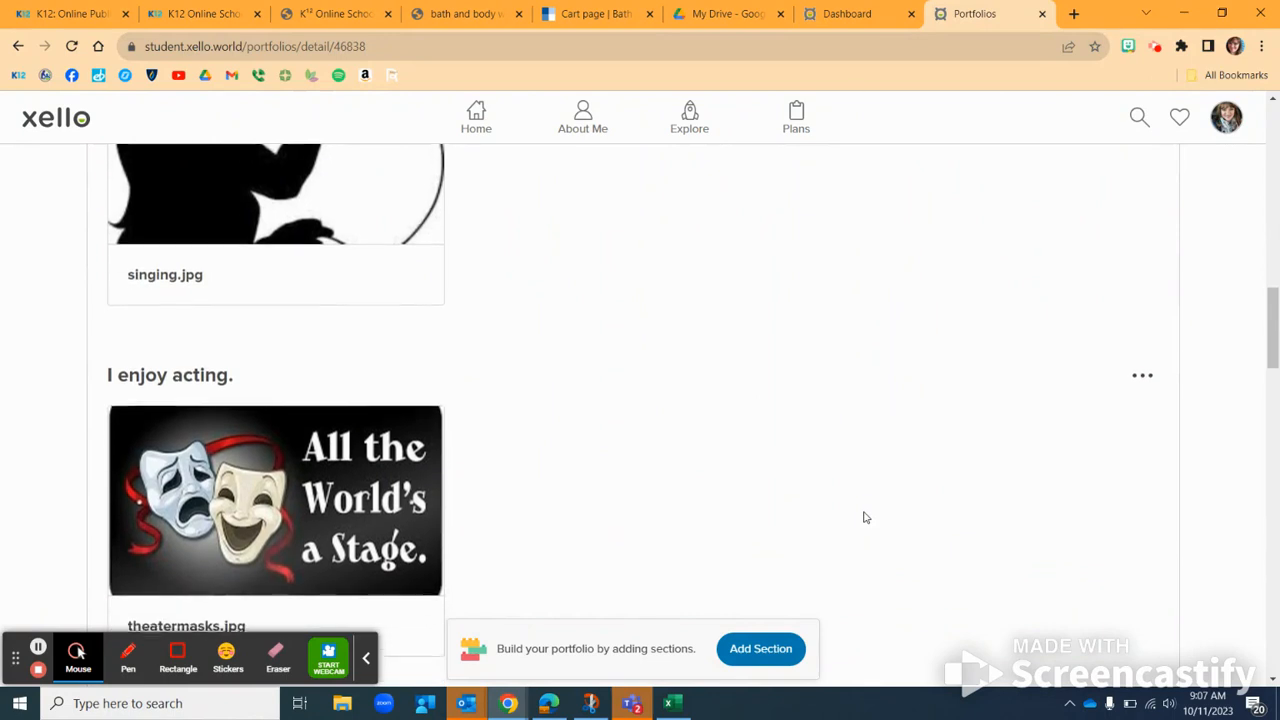
scroll(866, 518, down, 1)
scroll(866, 517, down, 4)
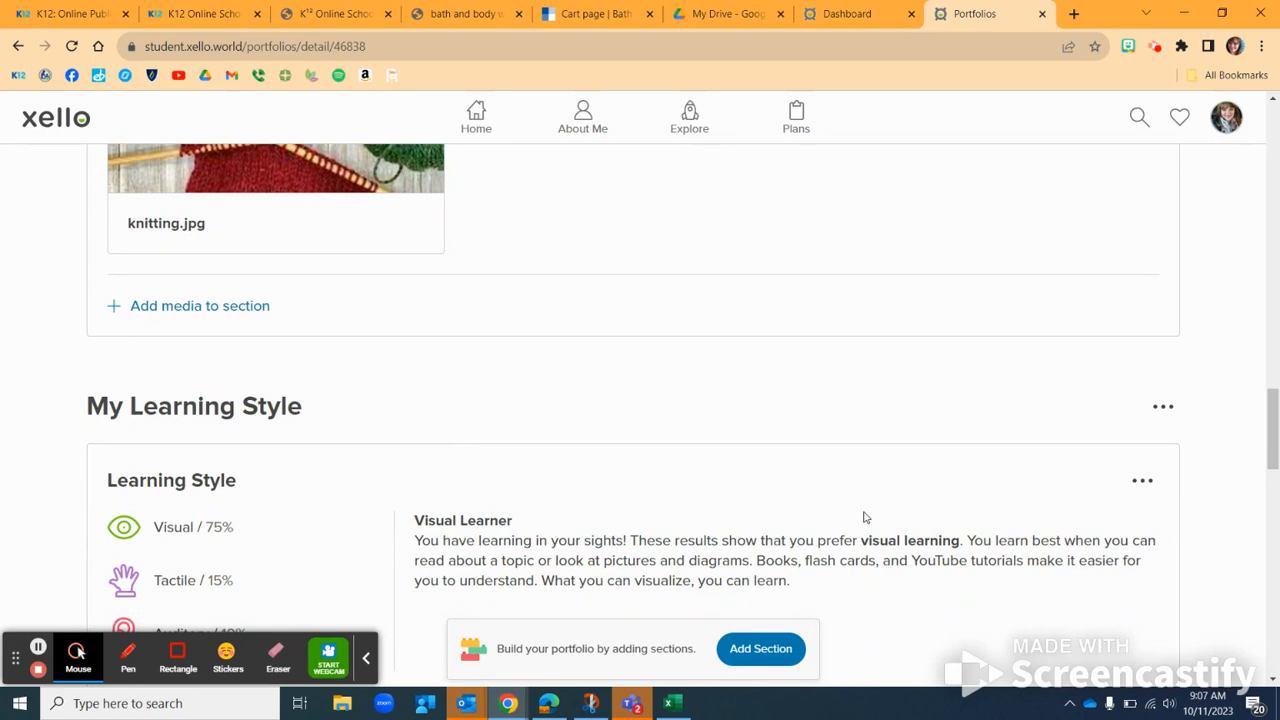
scroll(866, 517, down, 1)
scroll(866, 517, down, 1)
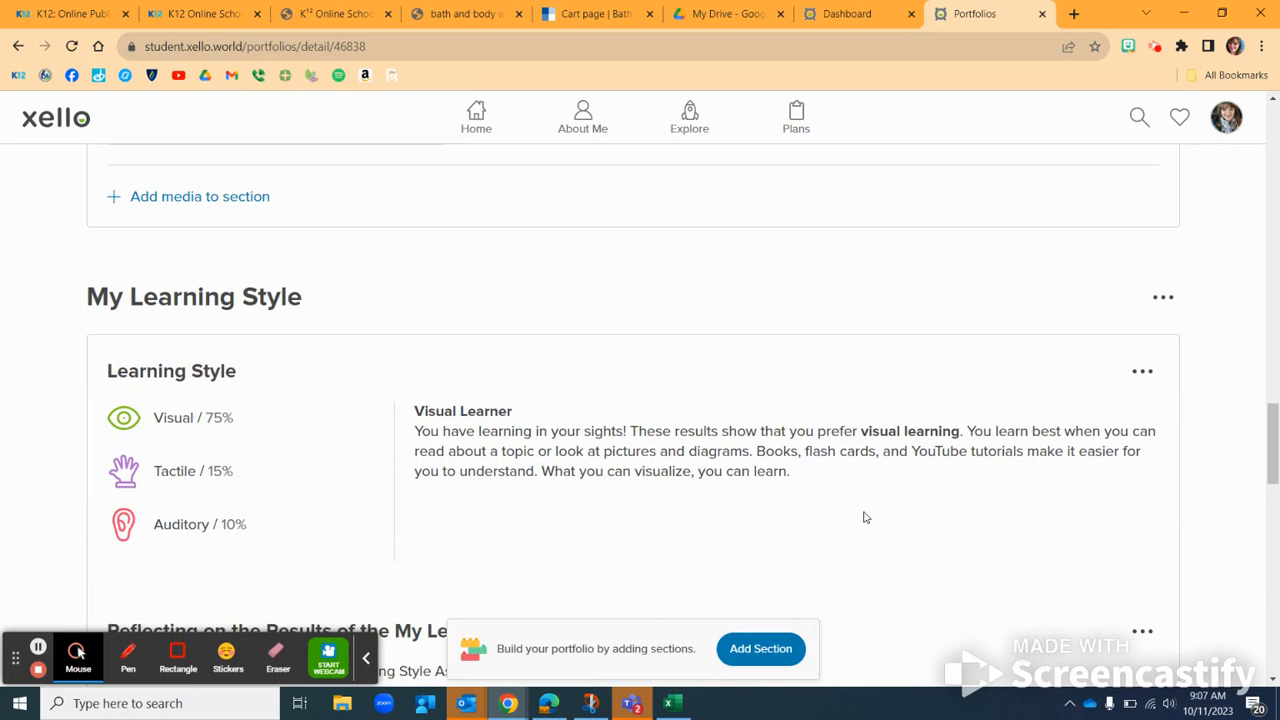
scroll(866, 517, down, 1)
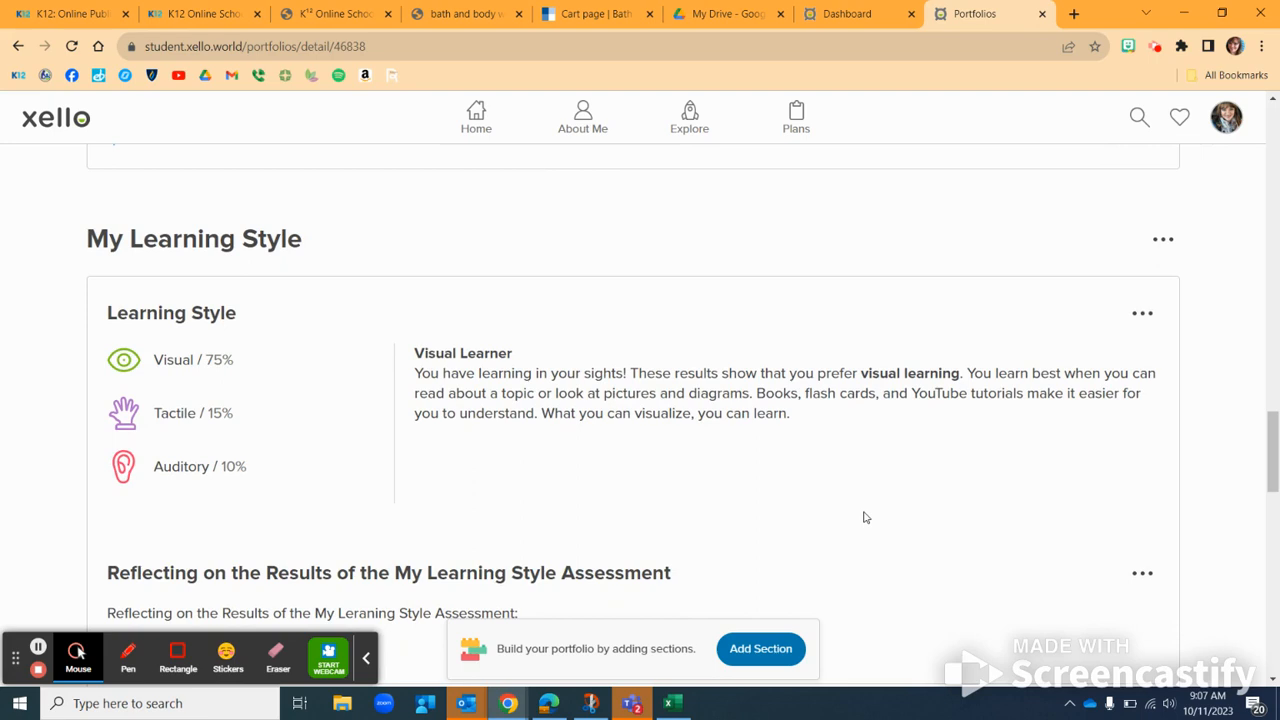
scroll(866, 517, down, 1)
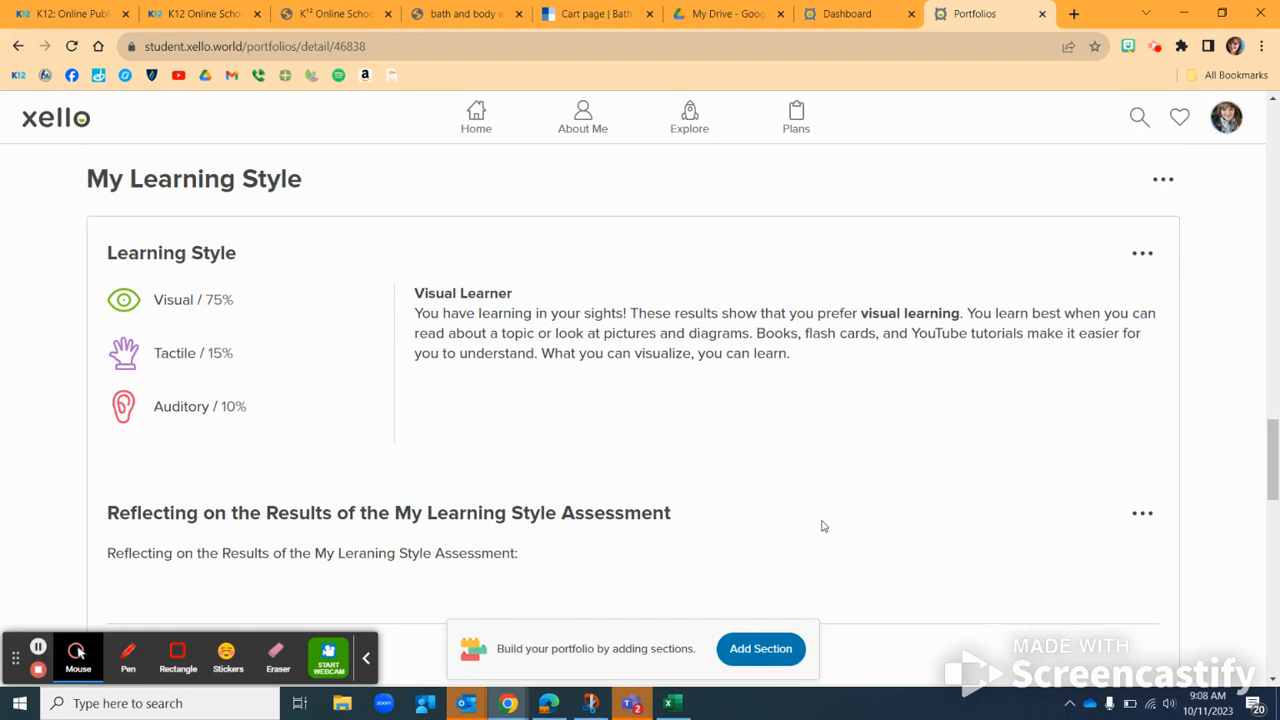
Add a section titled "My Learning Style" to the portfolio, with the Learning Style Xello activity as its media
click(763, 653)
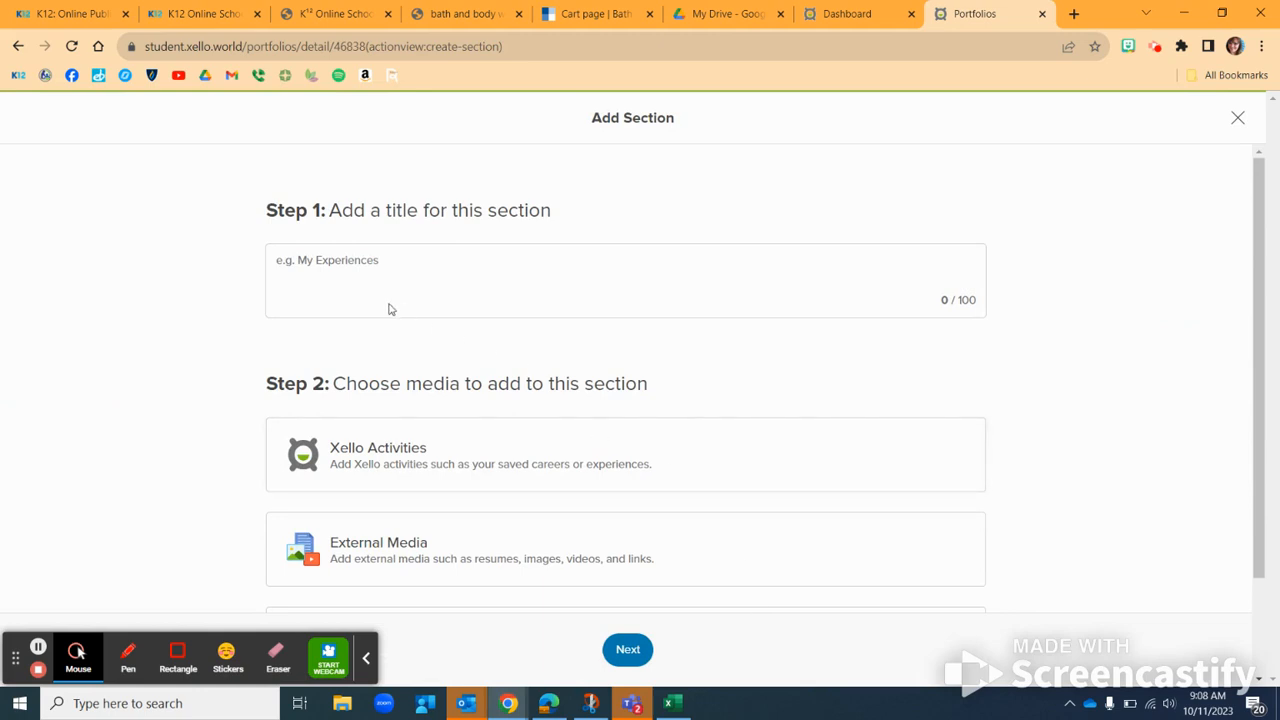
click(341, 263)
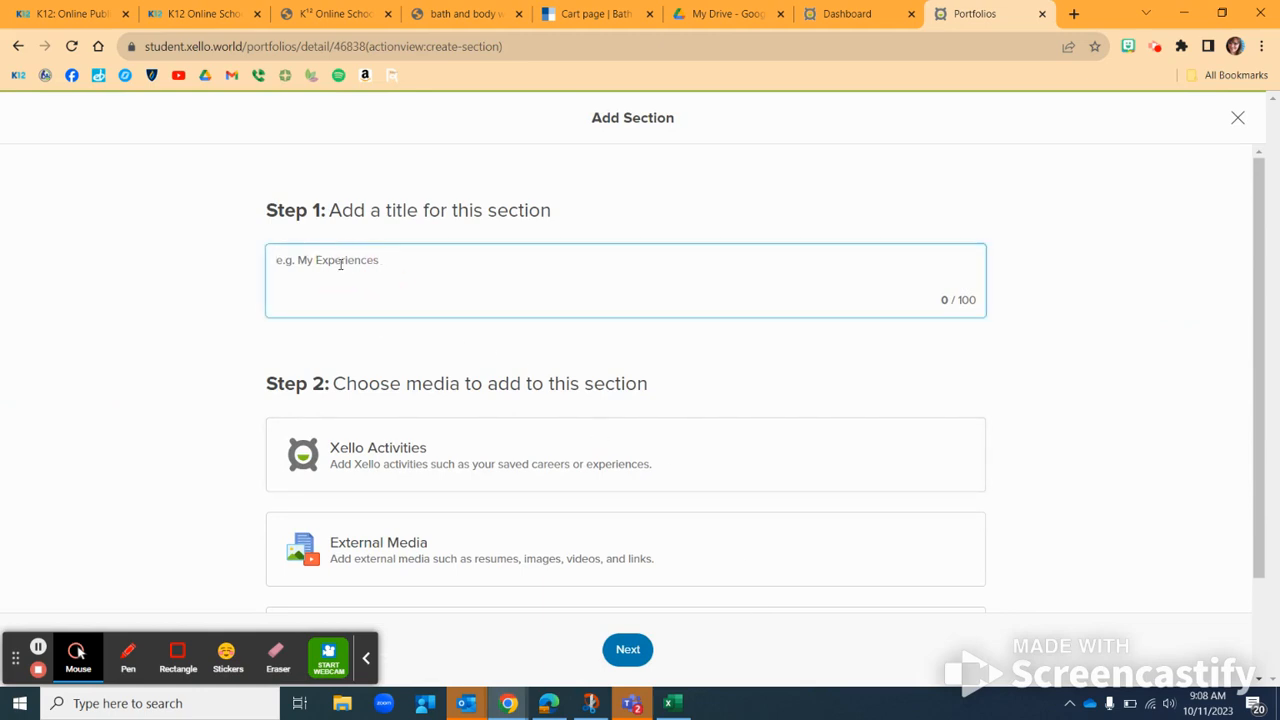
text(My Learning Style)
click(425, 466)
scroll(537, 502, down, 1)
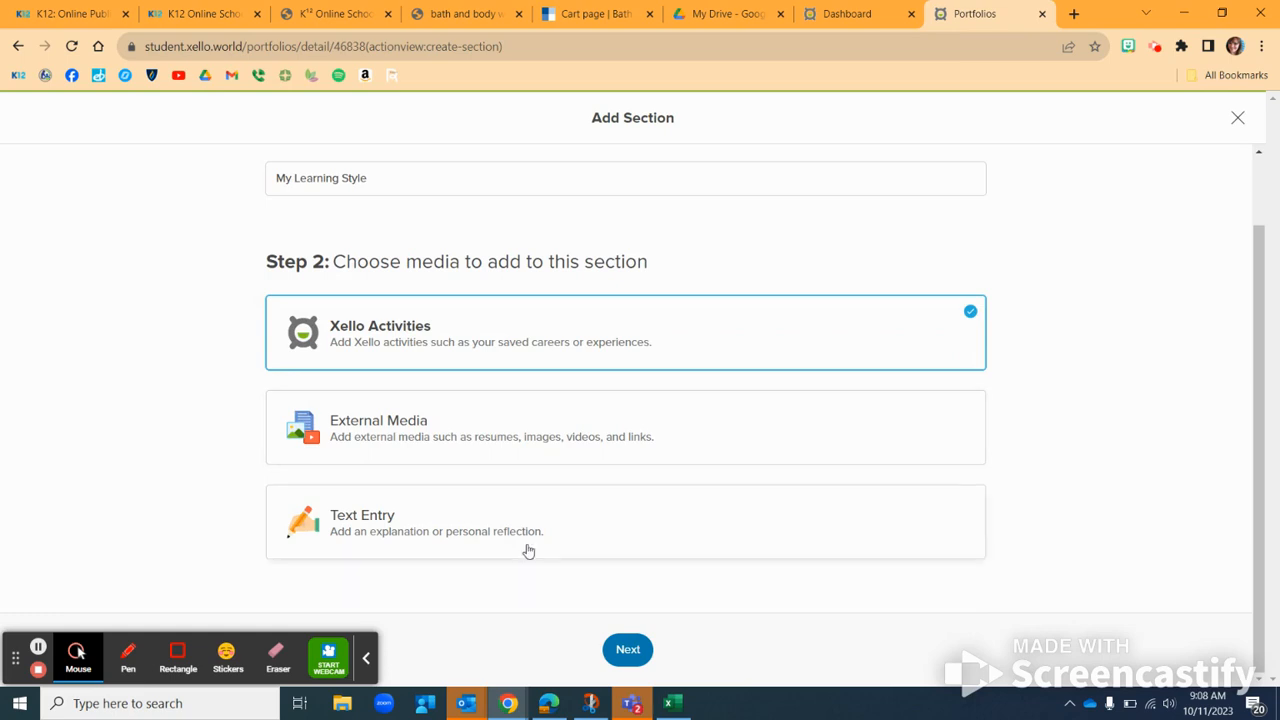
click(628, 652)
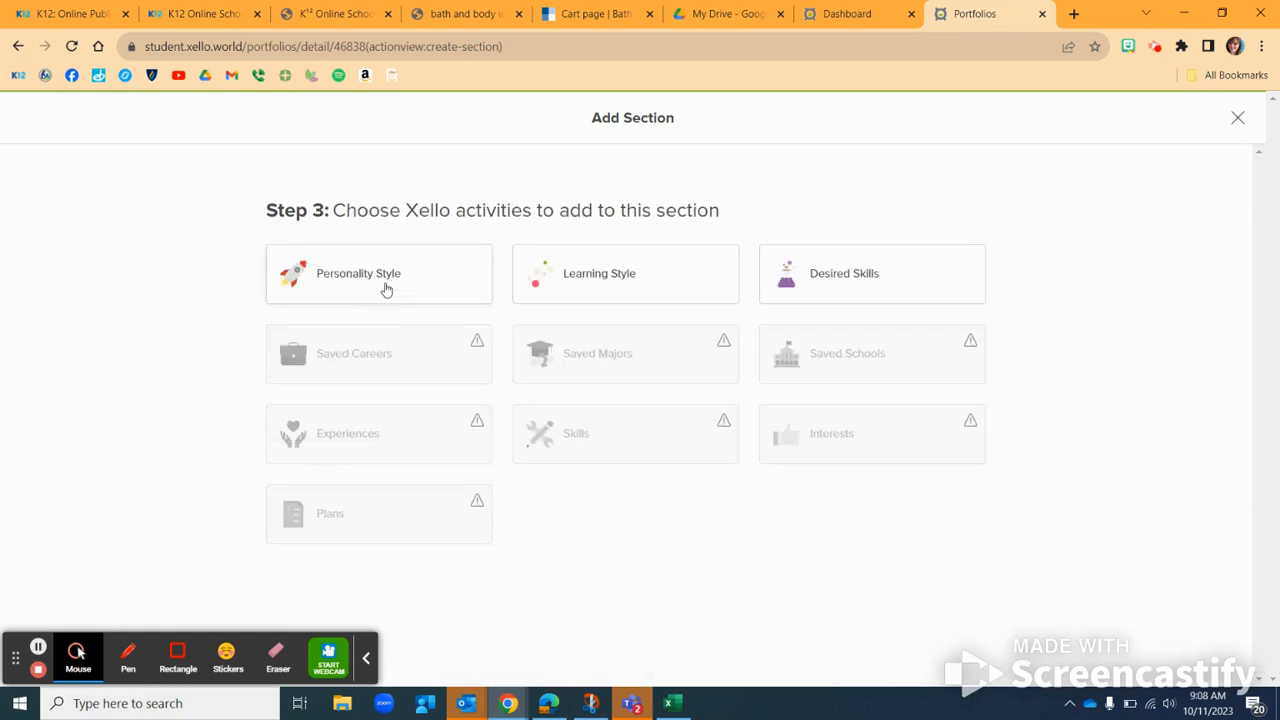
click(647, 270)
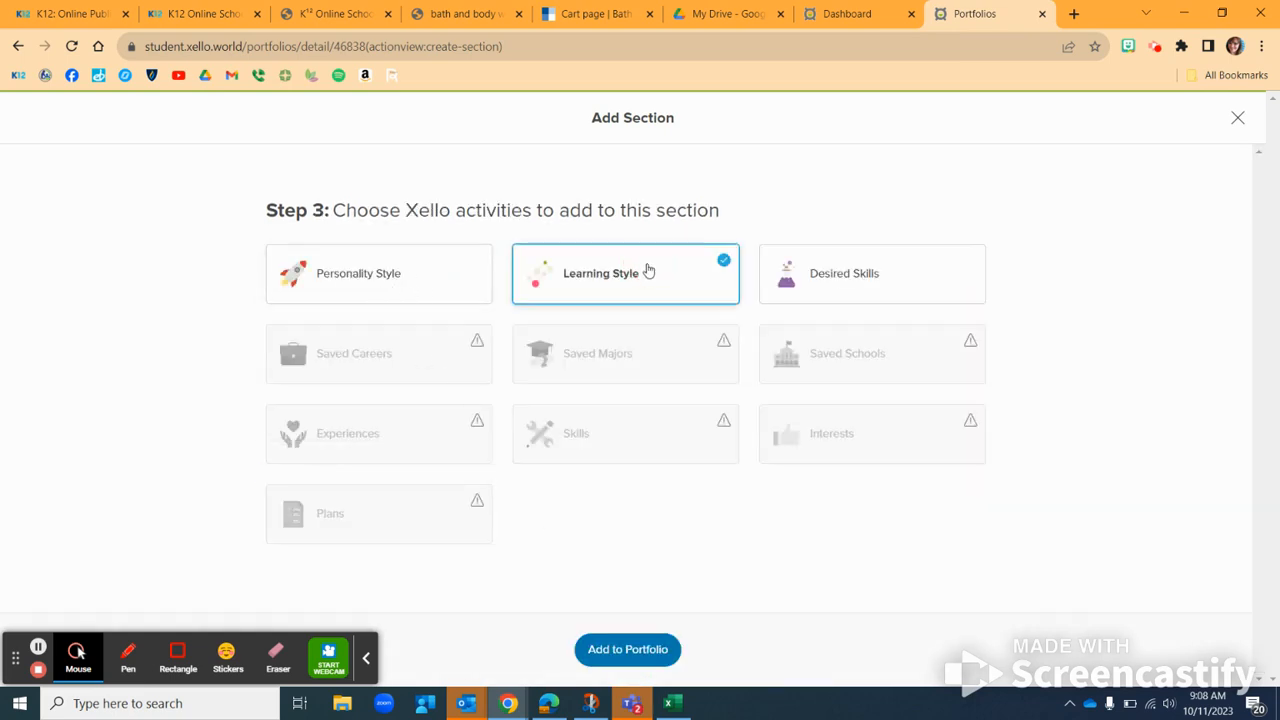
click(630, 650)
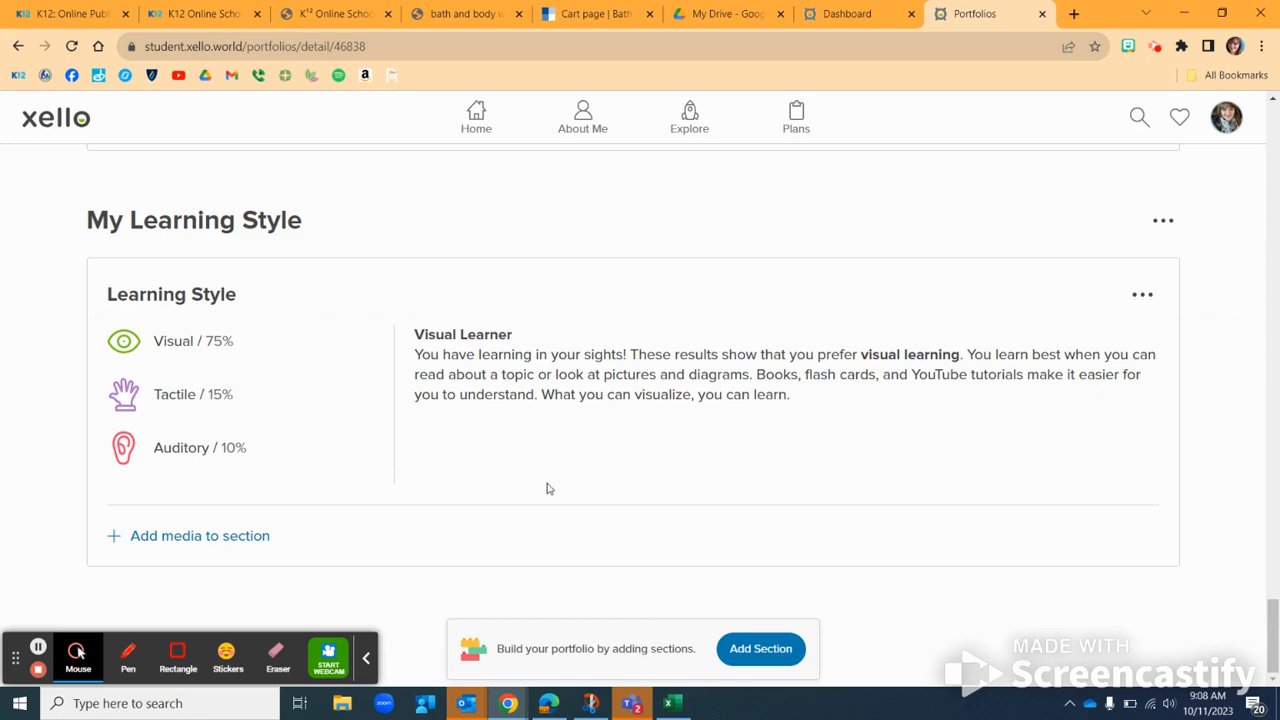
Start a new text entry as additional media in the My Learning Style section
click(234, 535)
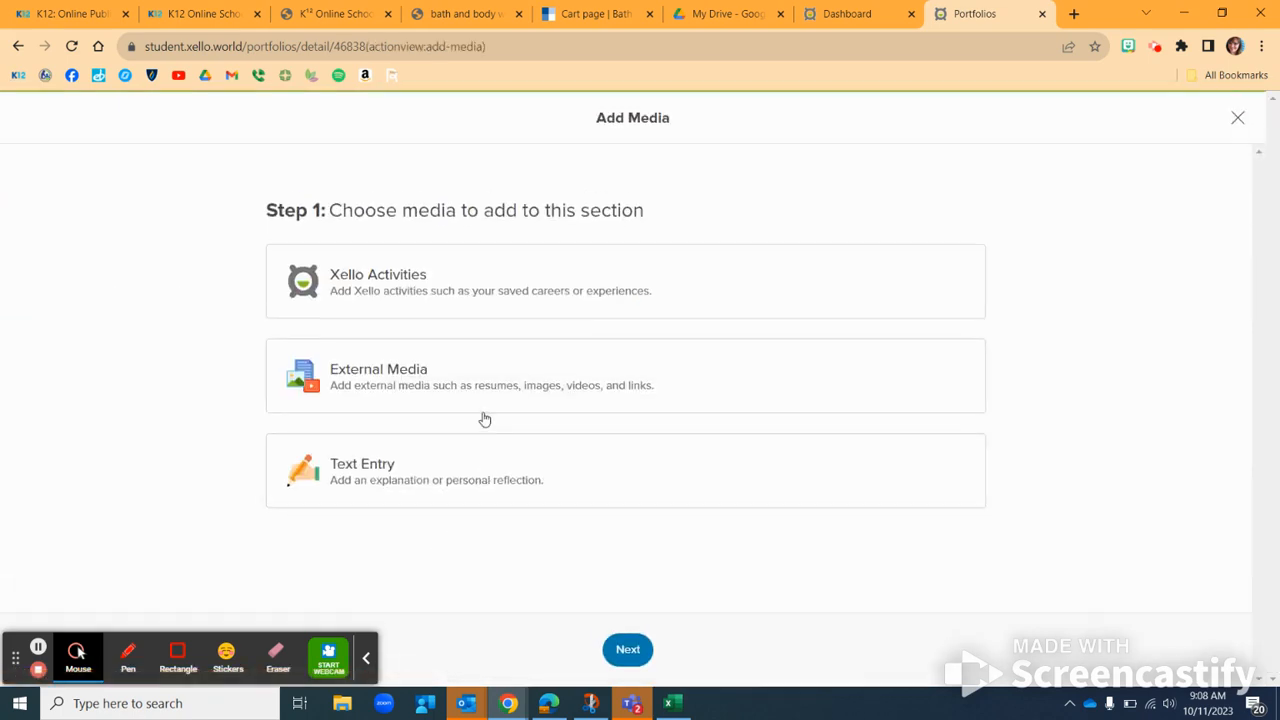
click(434, 464)
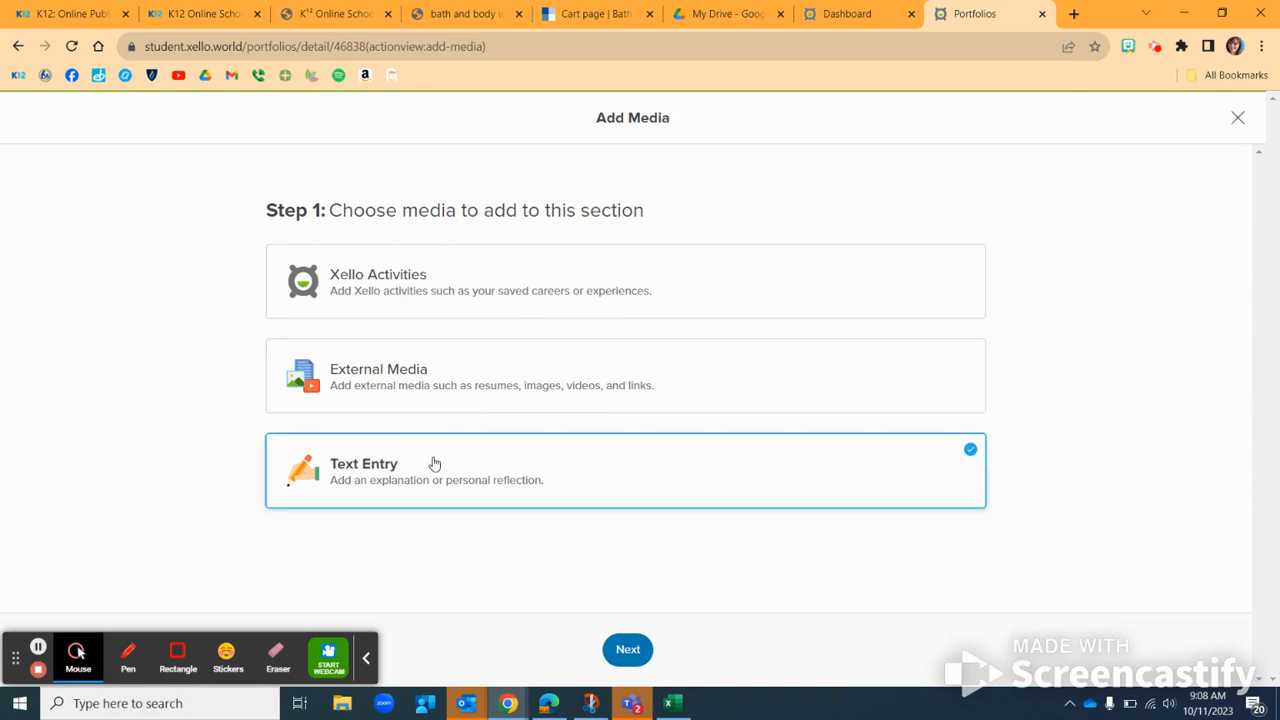
click(625, 651)
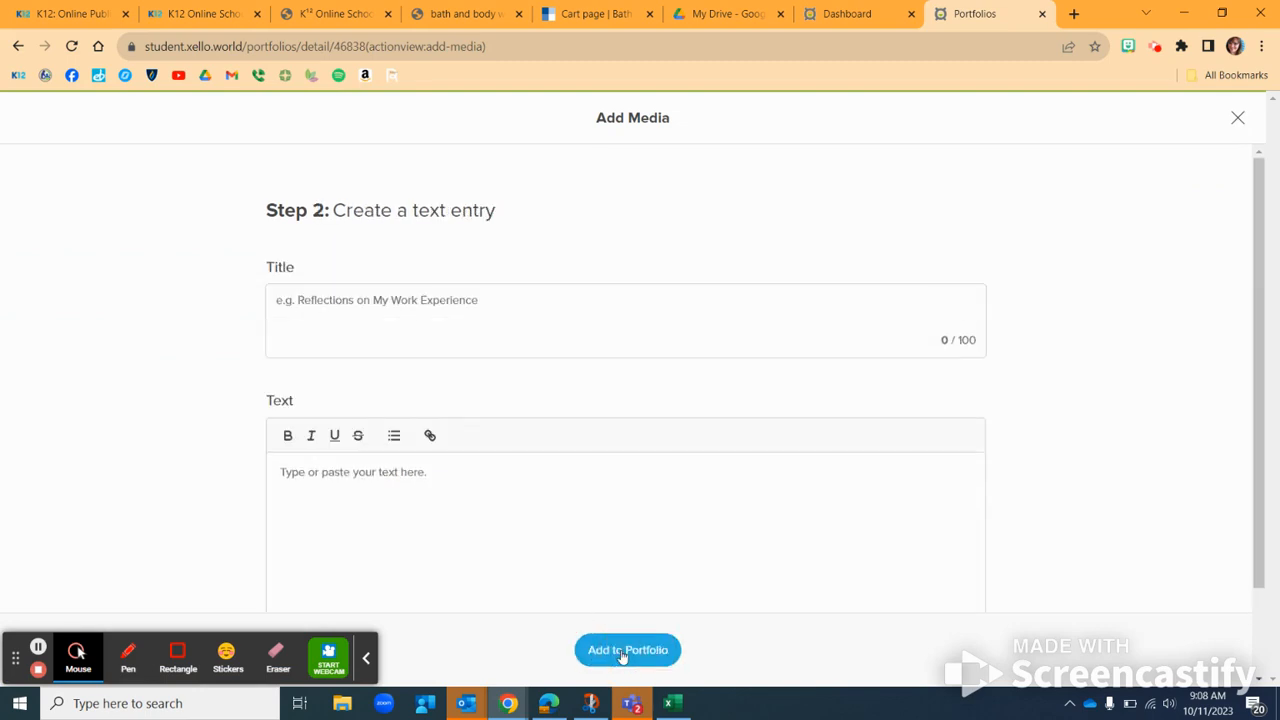
Title the text entry "Reflecting on the Results of the Learning Style Assessment"
click(410, 316)
click(477, 300)
click(286, 298)
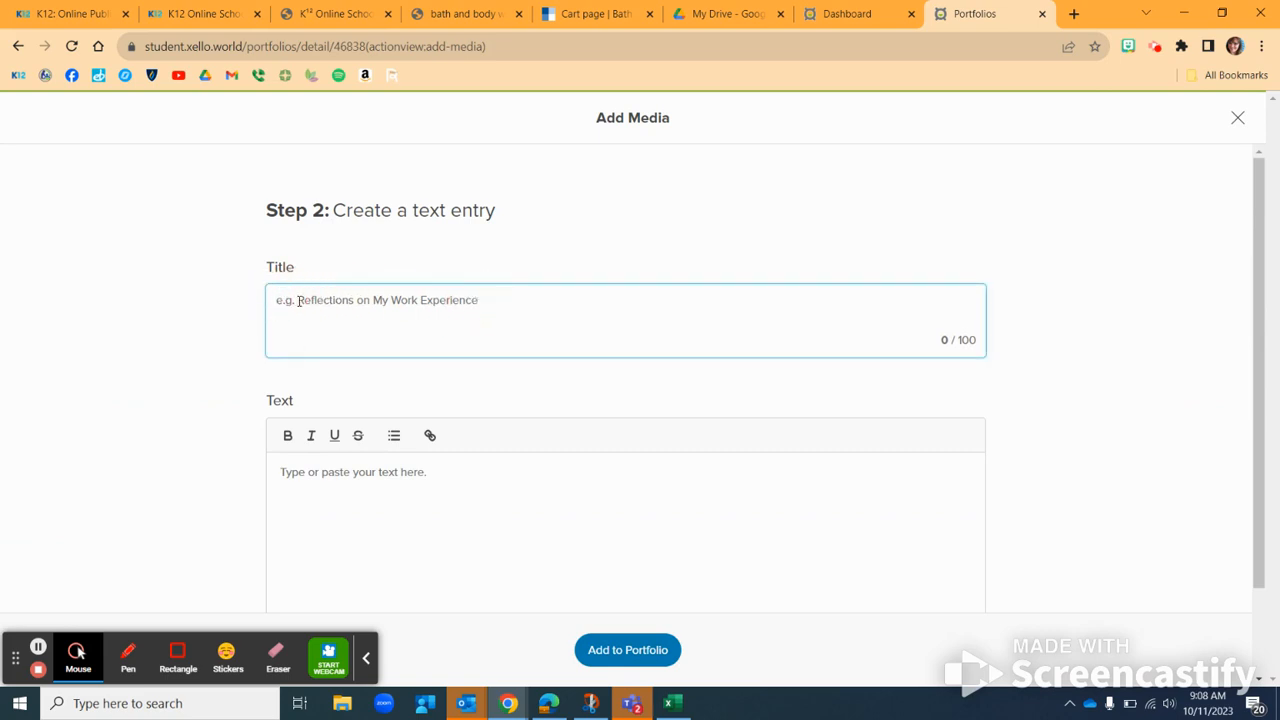
text(N)
key(BackSpace)
key(BackSpace)
text(Reflec)
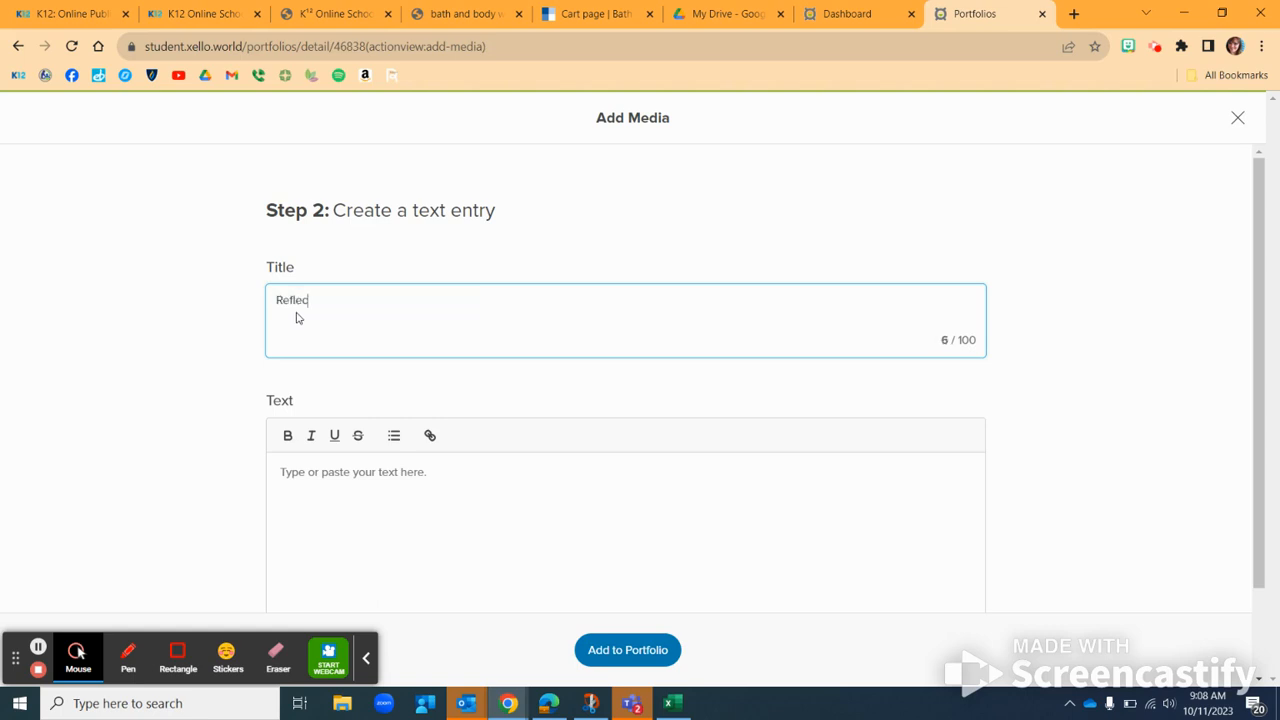
text(ting on the Results of the Learning Sty)
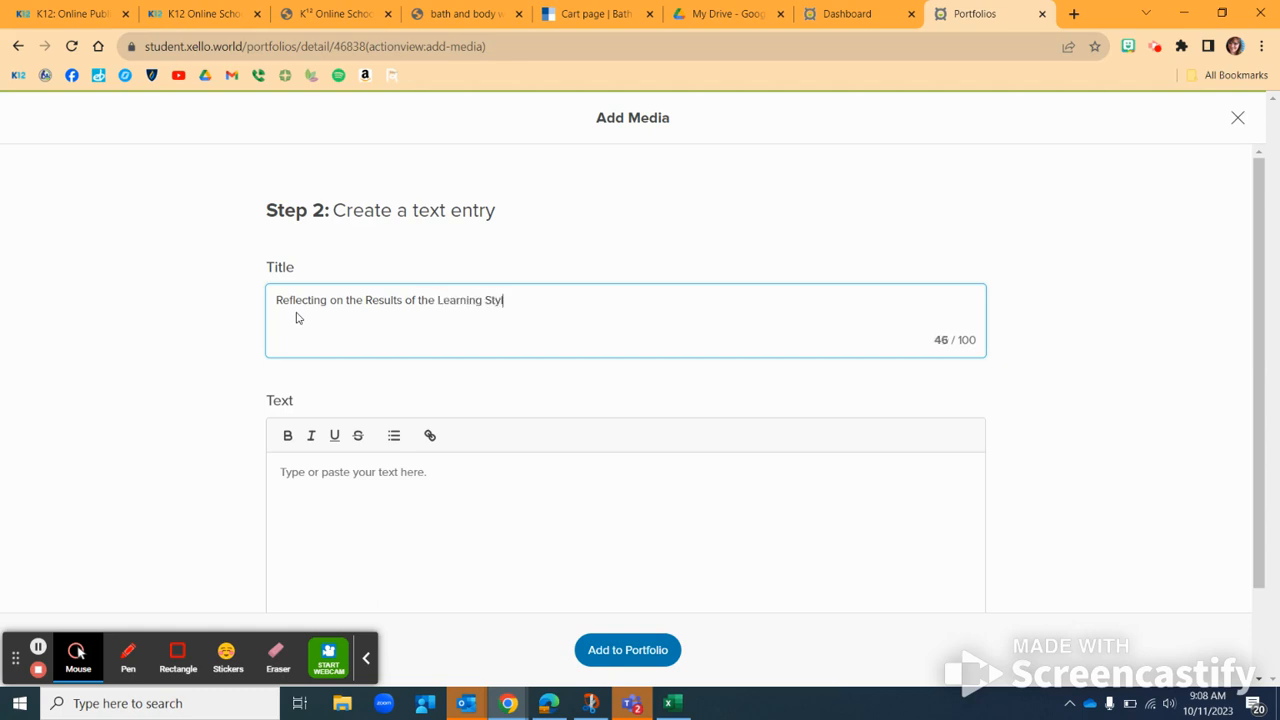
text(le Assessment in Xello)
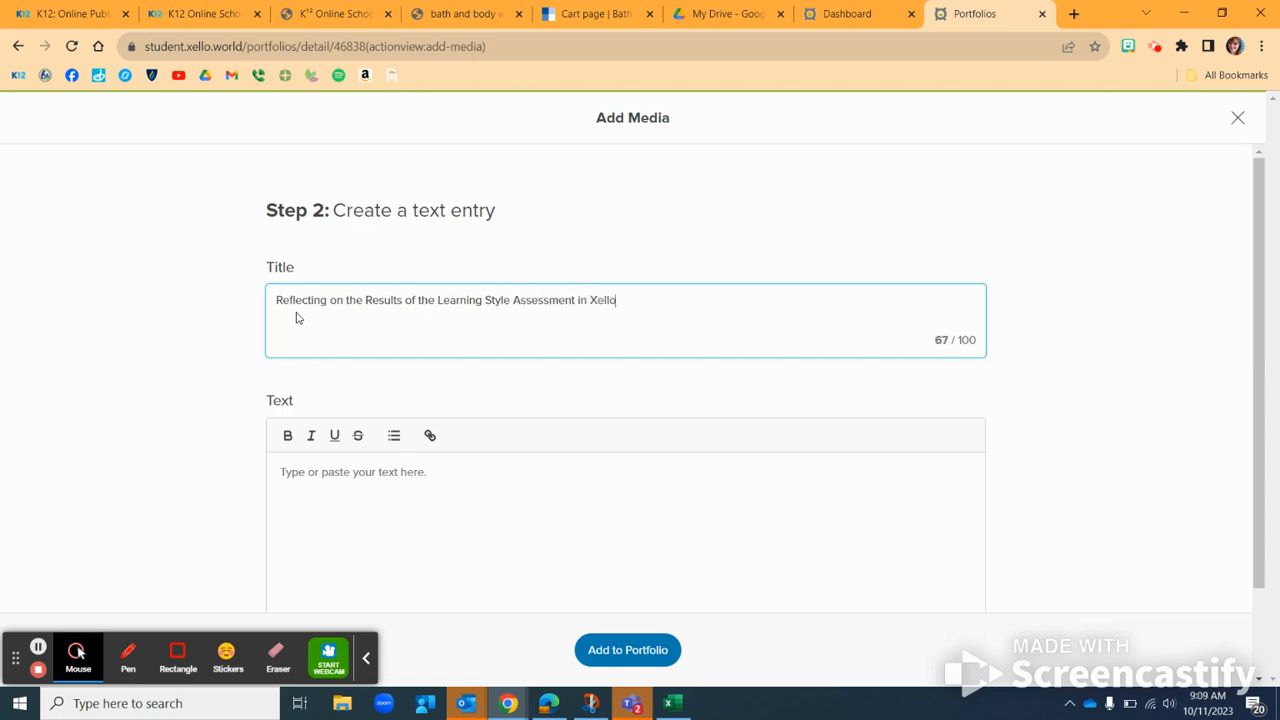
key(BackSpace)
key(BackSpace)
key(BackSpace)
key(BackSpace)
key(BackSpace)
key(BackSpace)
key(BackSpace)
key(BackSpace)
Enter "testing" as the reflection text and add the entry to the portfolio
click(398, 483)
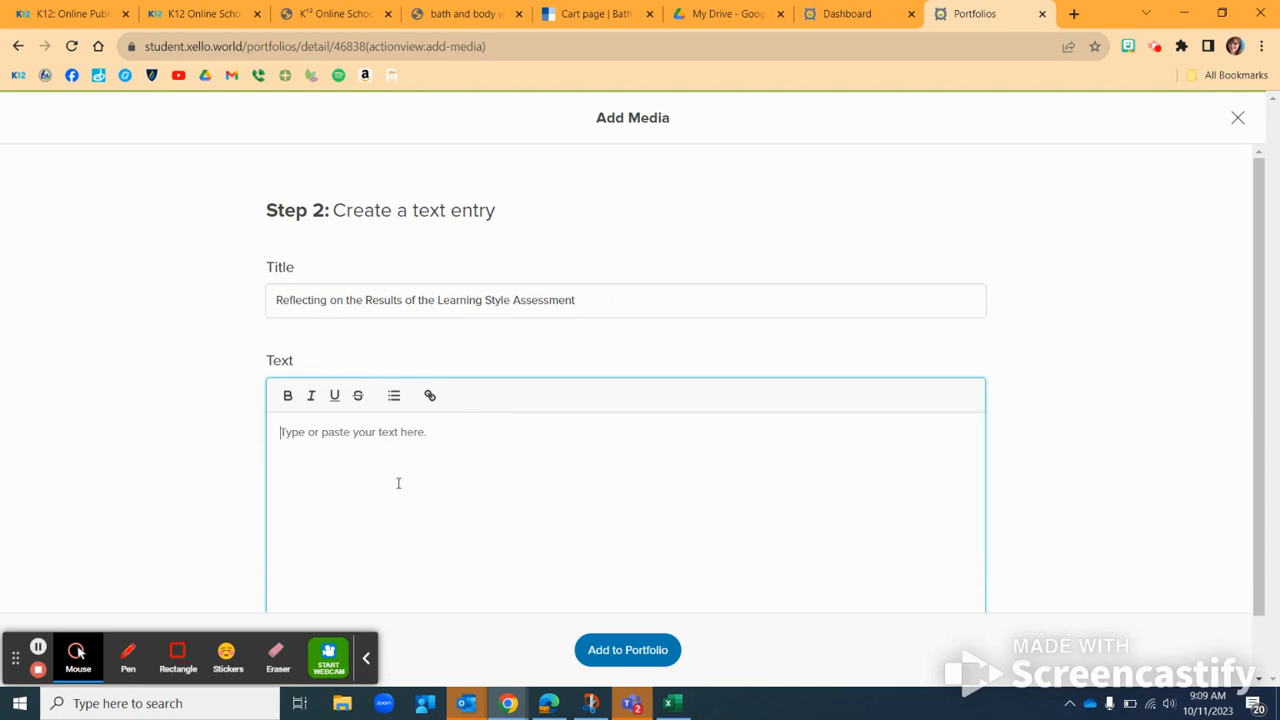
click(605, 658)
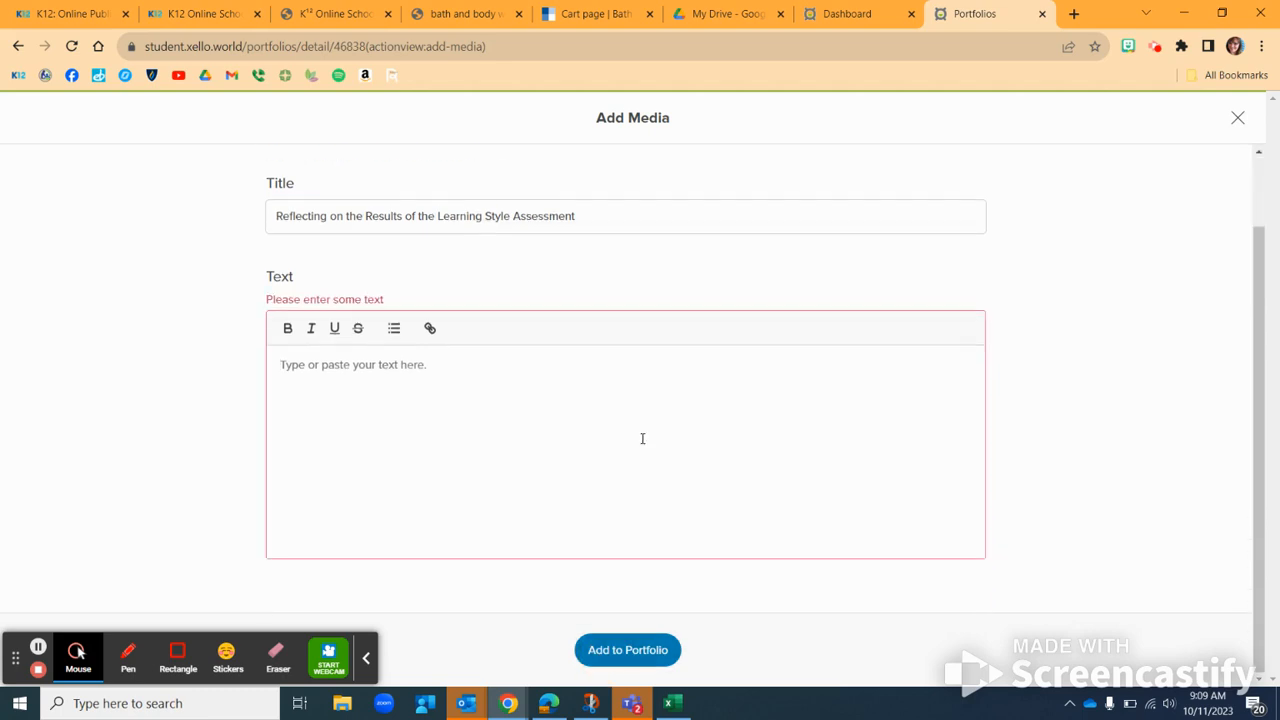
click(364, 375)
text(testing)
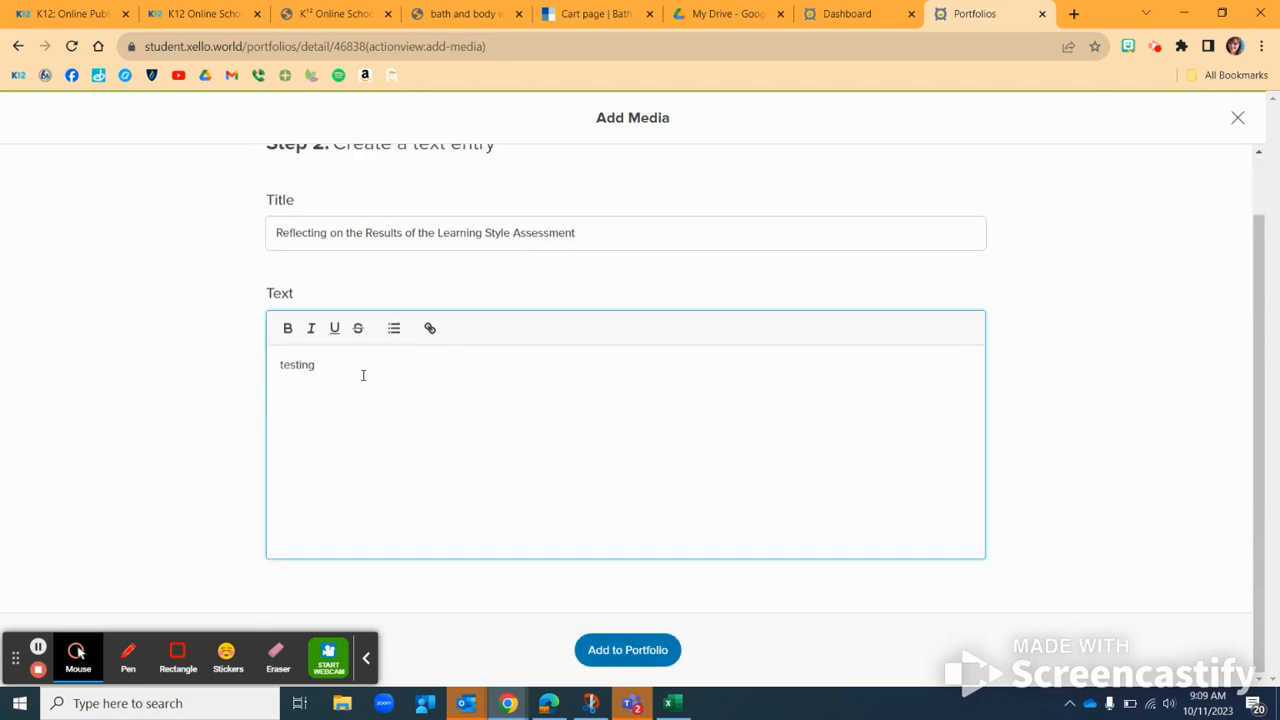
click(645, 648)
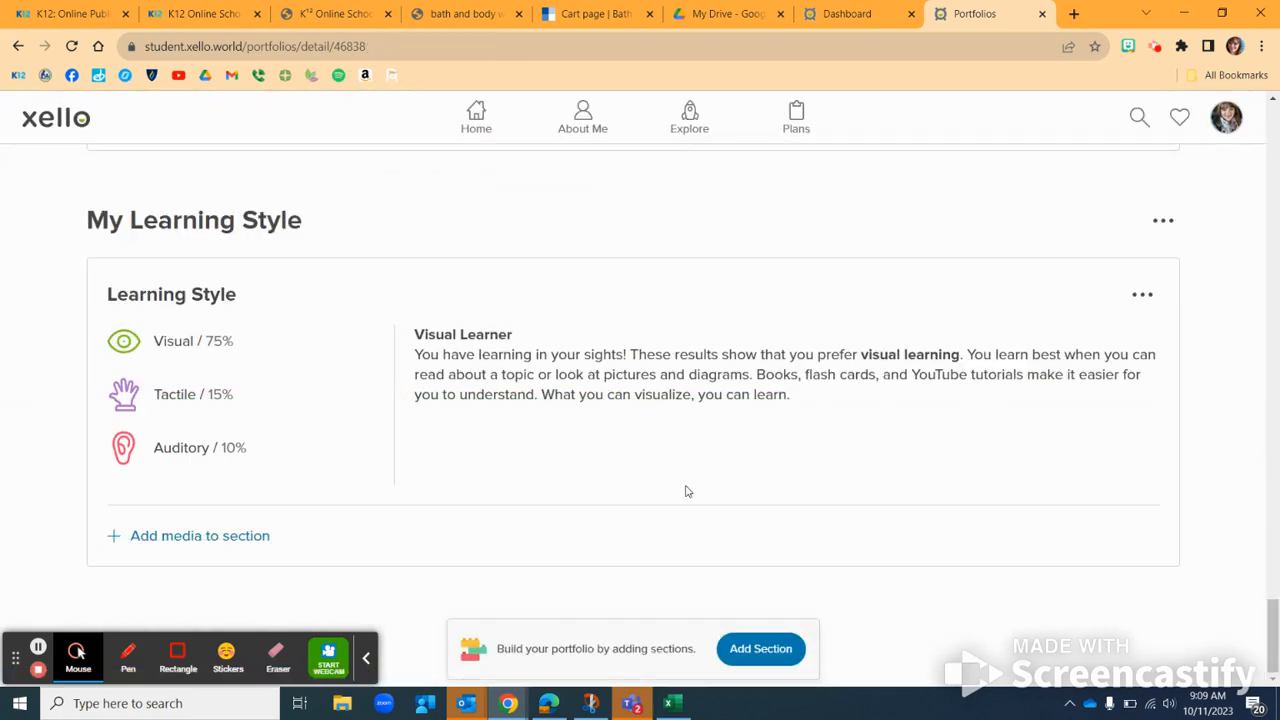
Examine the My Learning Style section with its assessment results and the new reflection entry beneath them
scroll(686, 491, up, 3)
scroll(686, 506, down, 3)
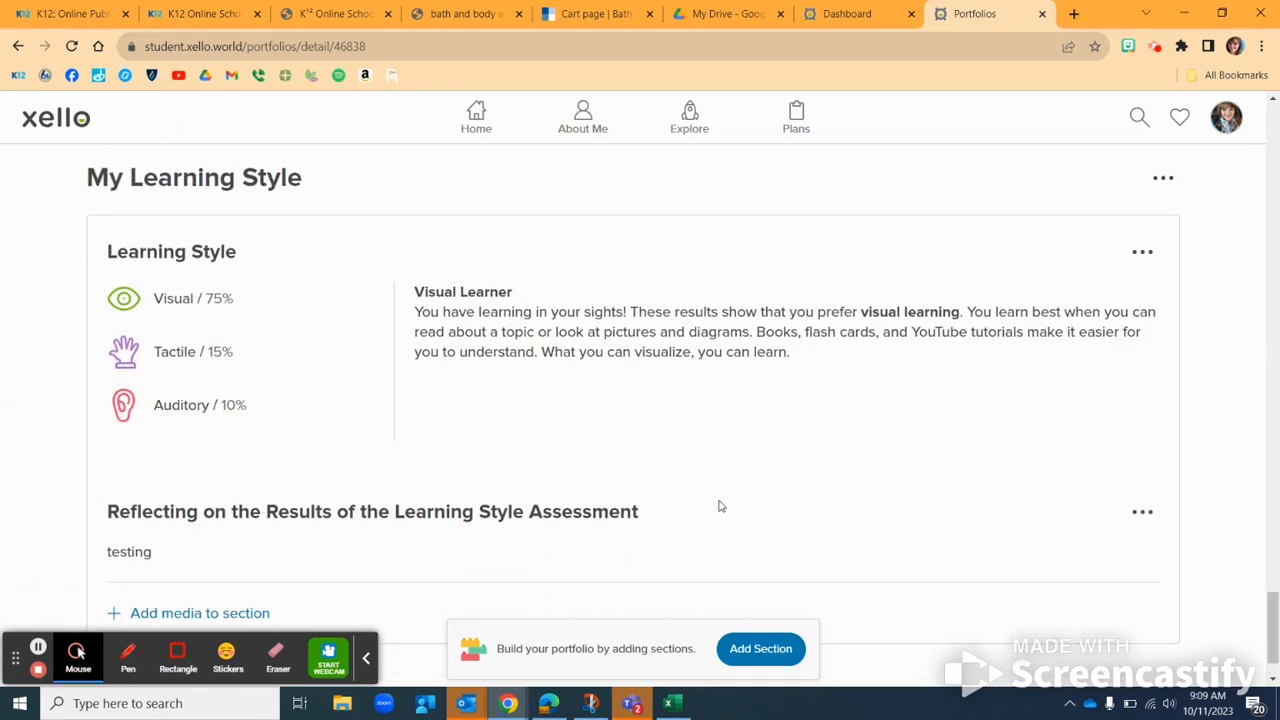
scroll(491, 425, down, 1)
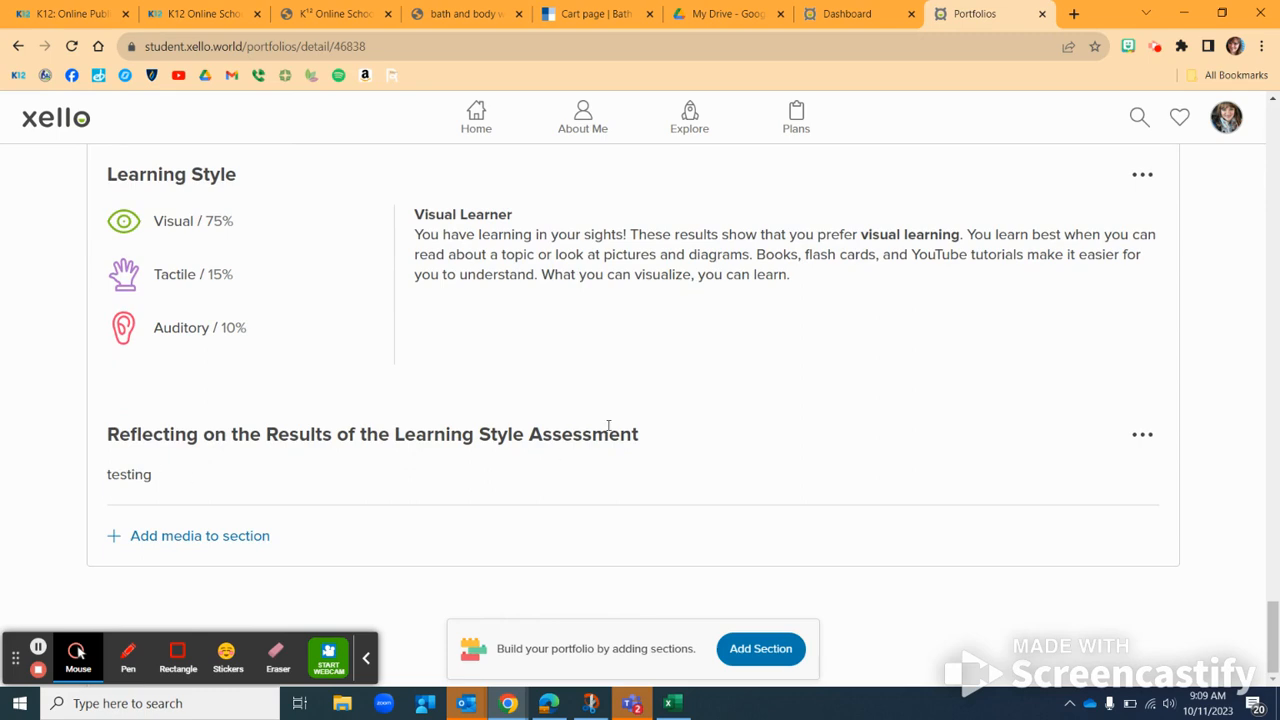
scroll(608, 426, up, 1)
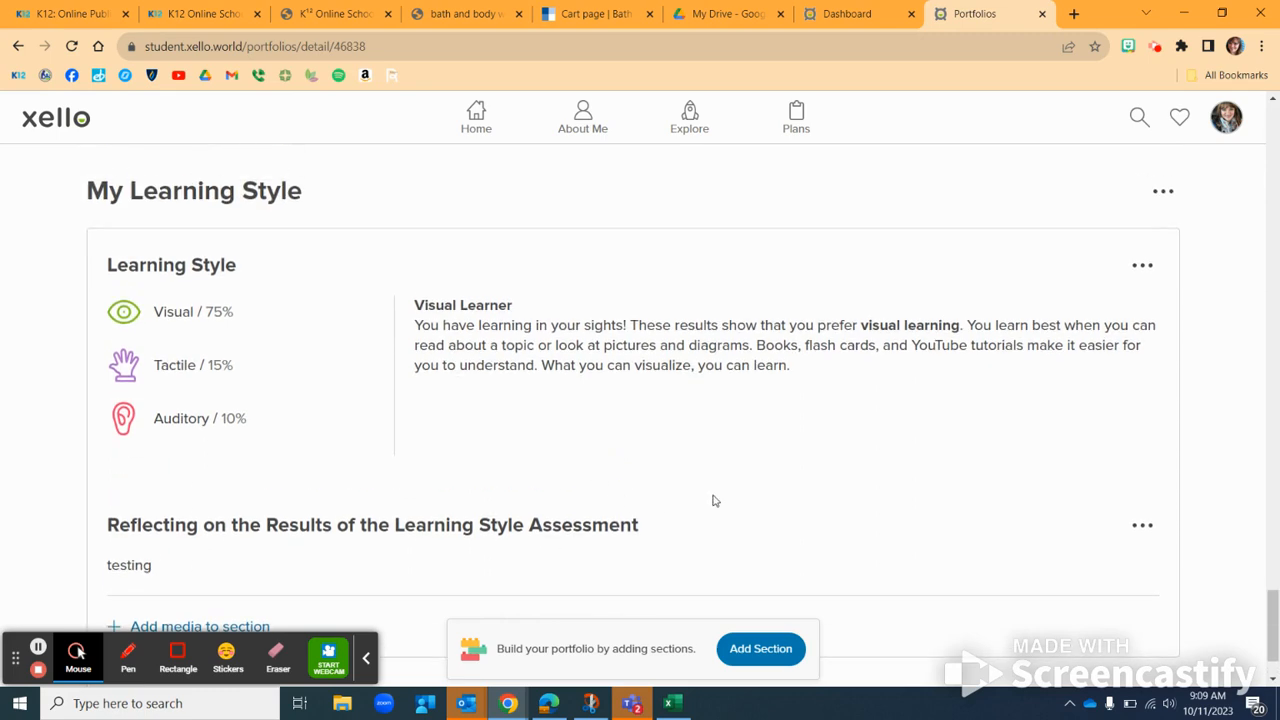
scroll(714, 500, down, 1)
scroll(714, 500, up, 2)
scroll(714, 500, down, 1)
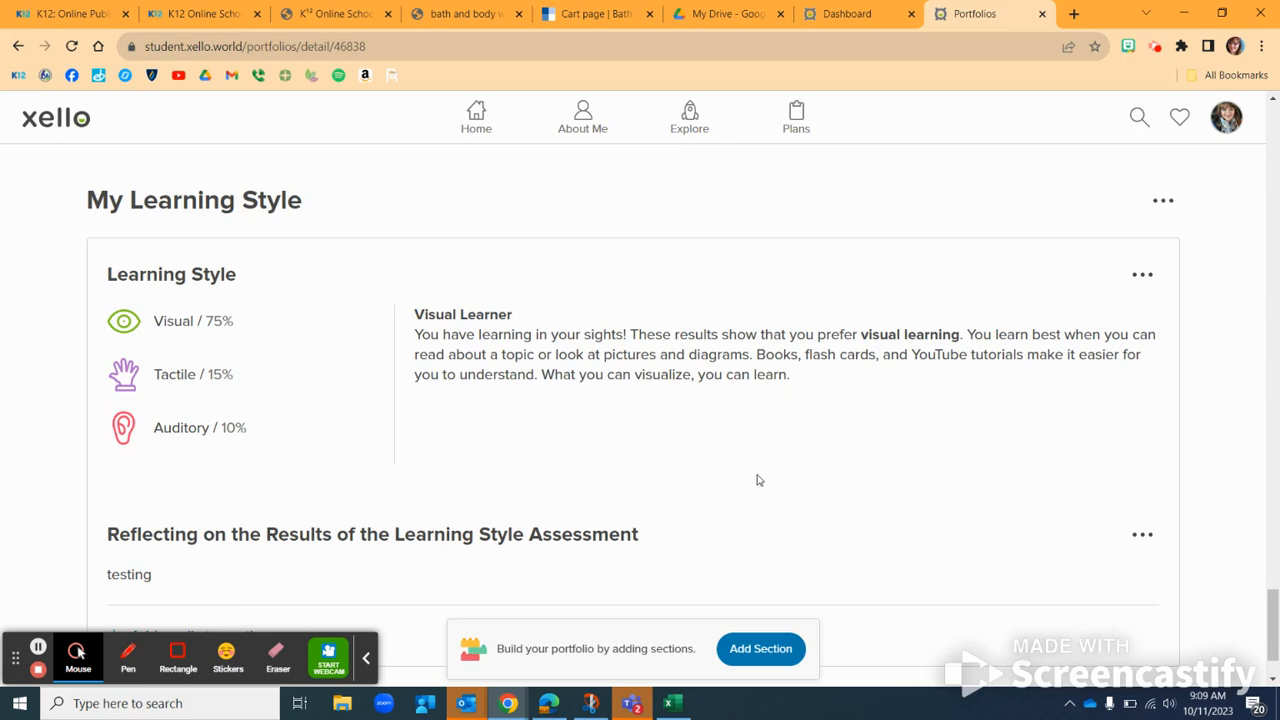
scroll(757, 510, down, 1)
Review the portfolio back up through its earlier sections to the cover image and All About Me title
scroll(757, 510, up, 10)
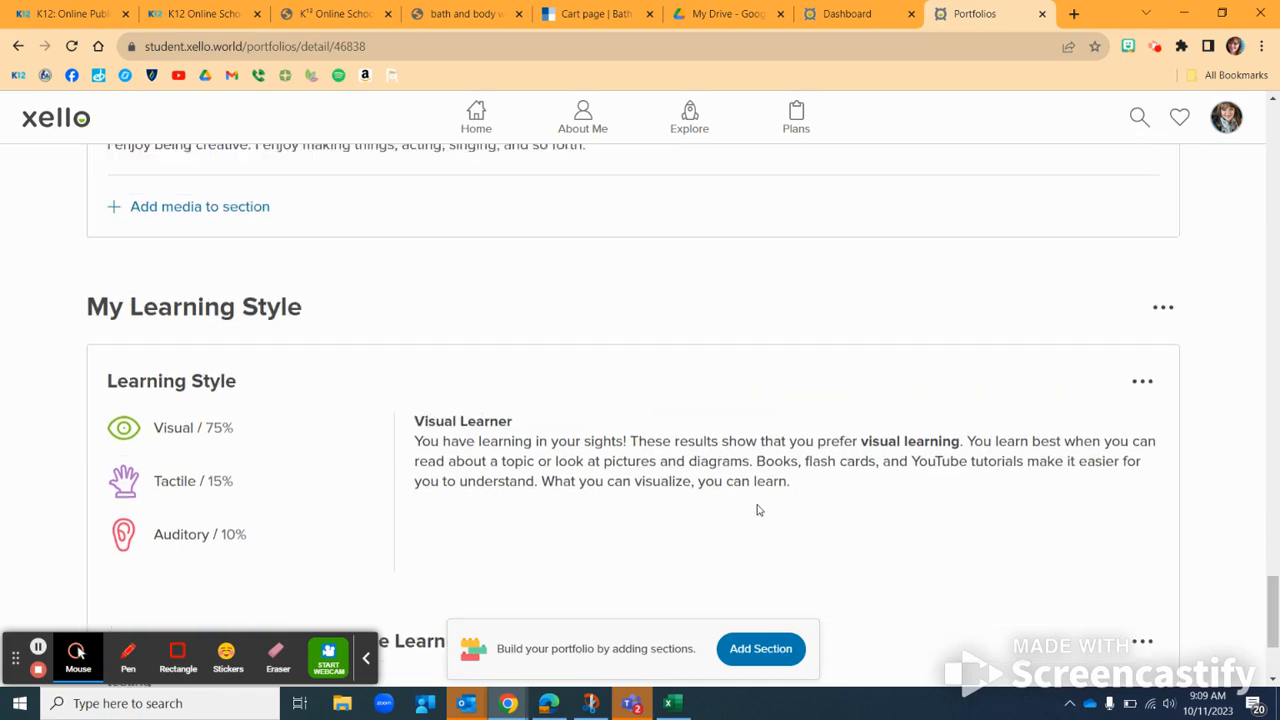
scroll(757, 510, up, 15)
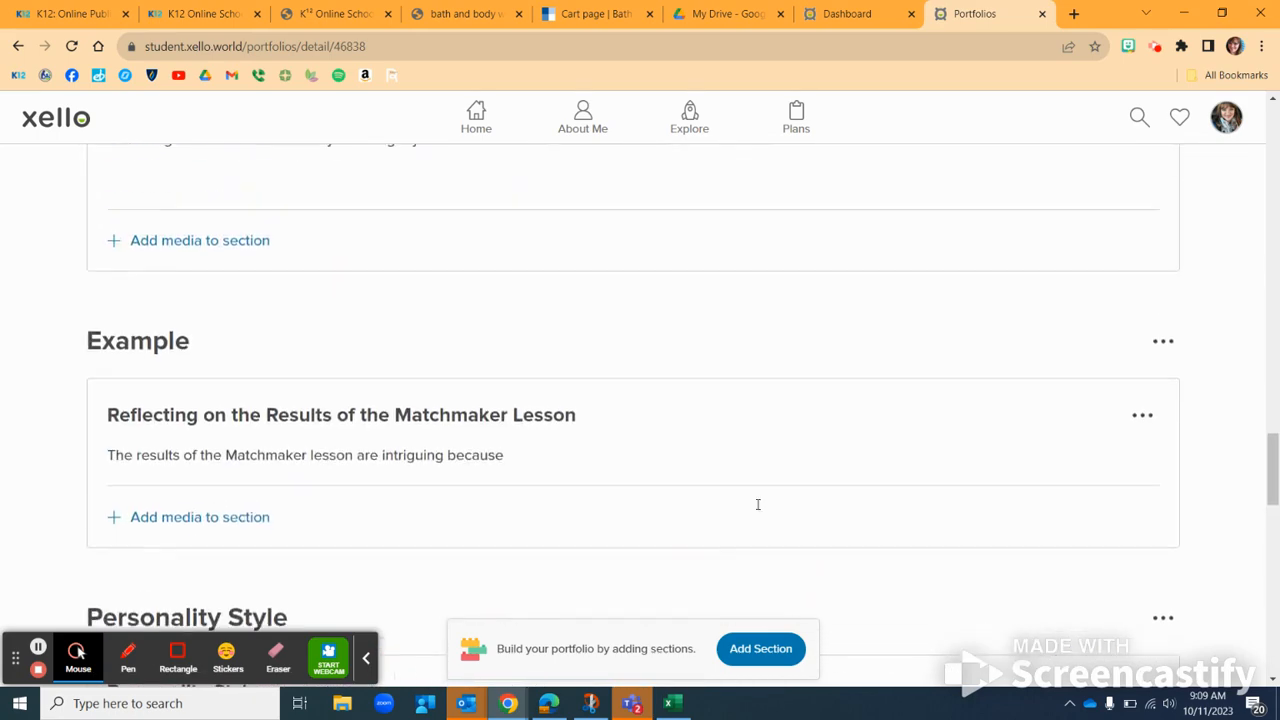
scroll(757, 510, up, 20)
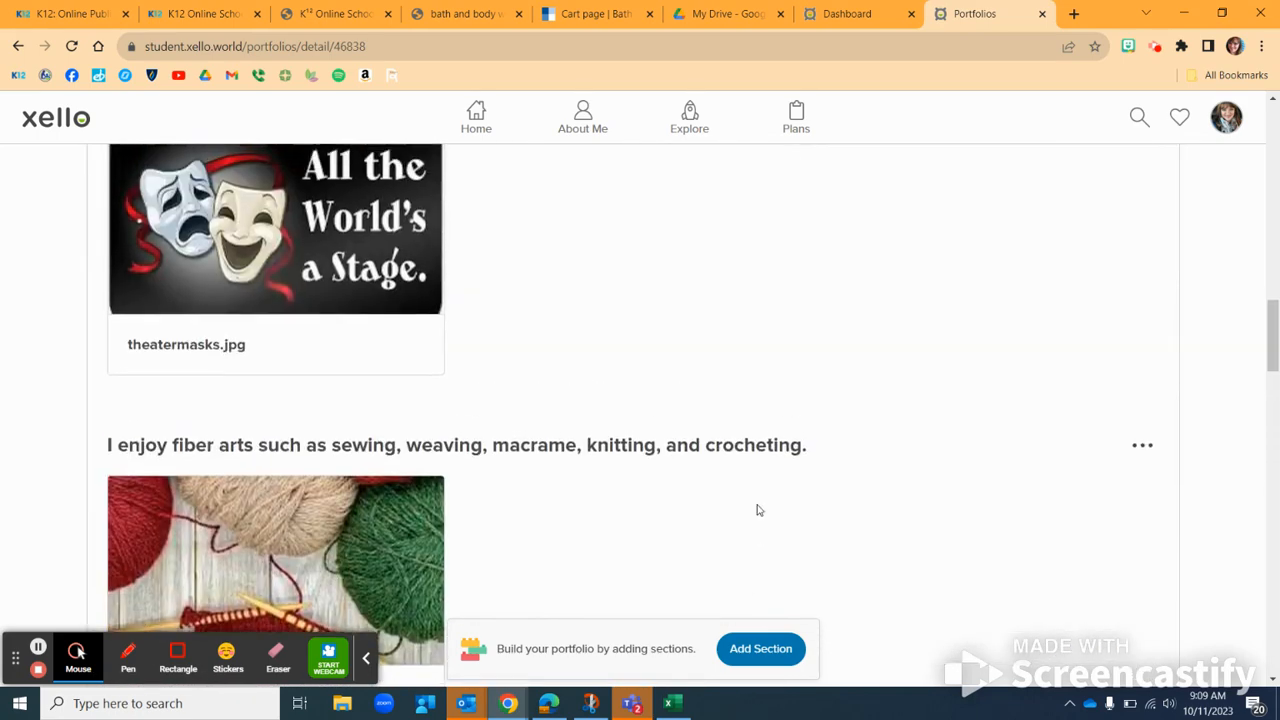
scroll(757, 510, up, 5)
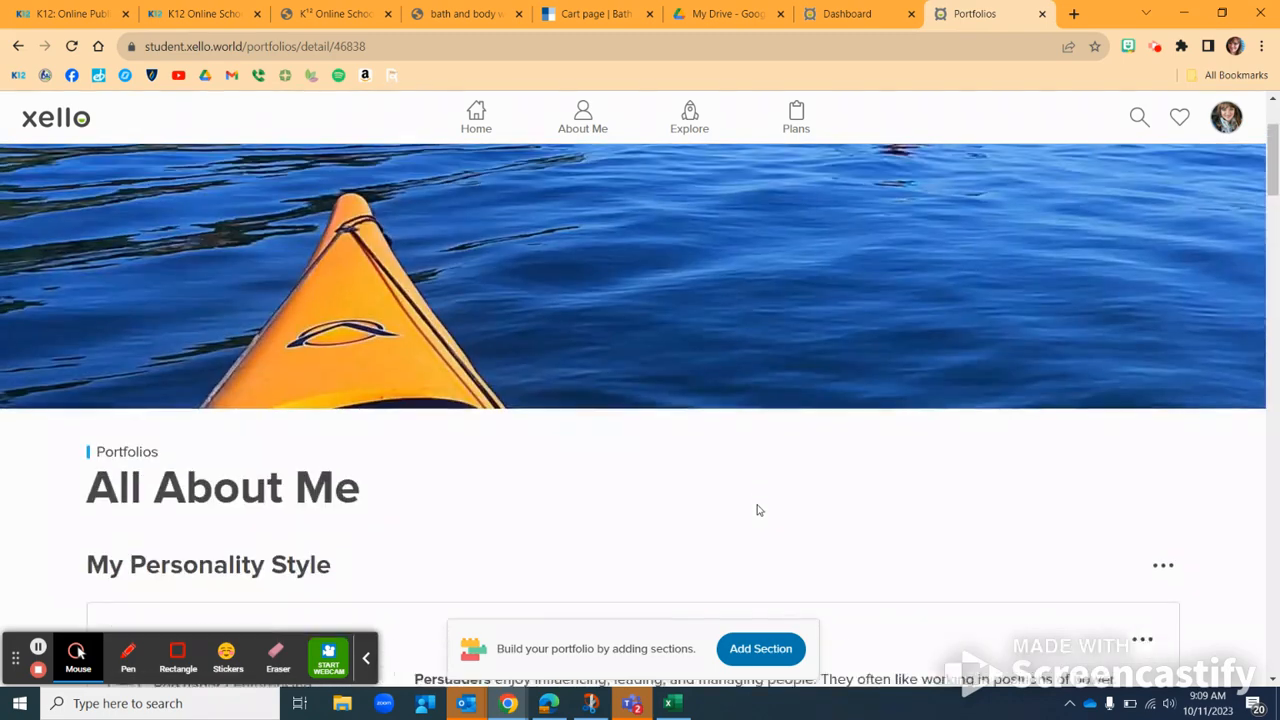
scroll(757, 563, down, 2)
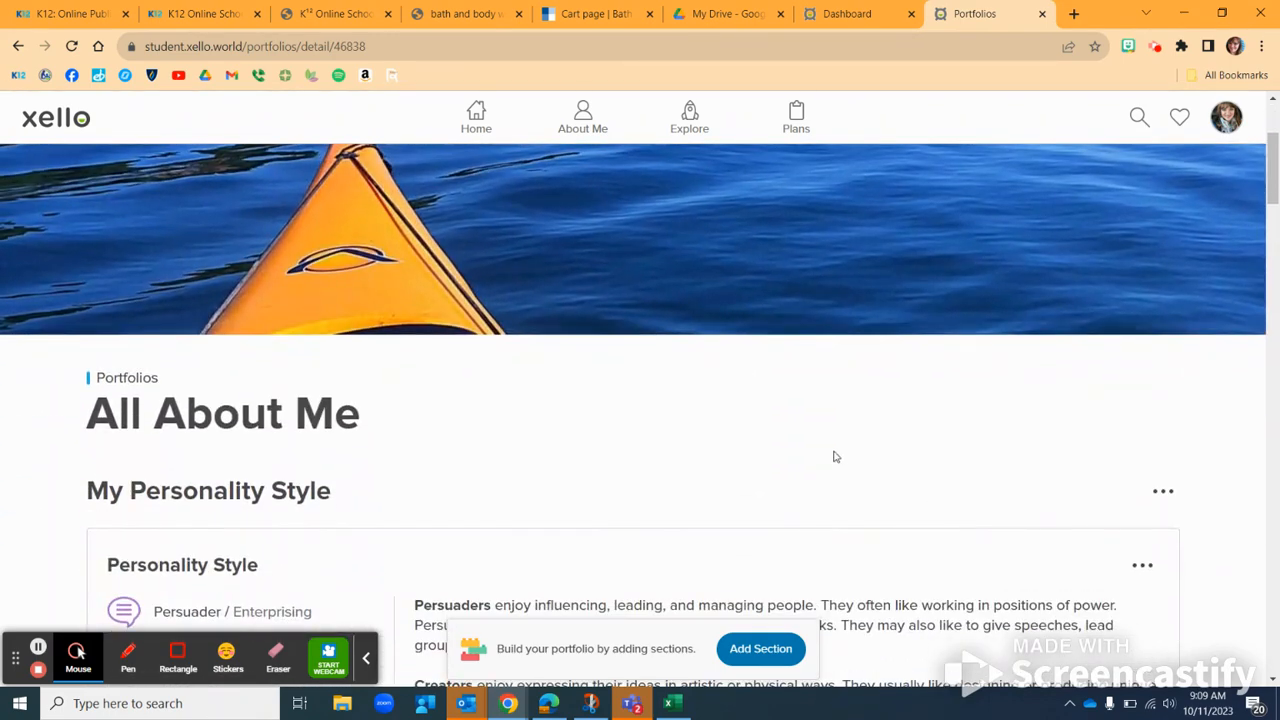
scroll(840, 455, down, 1)
scroll(897, 482, up, 1)
scroll(896, 480, up, 3)
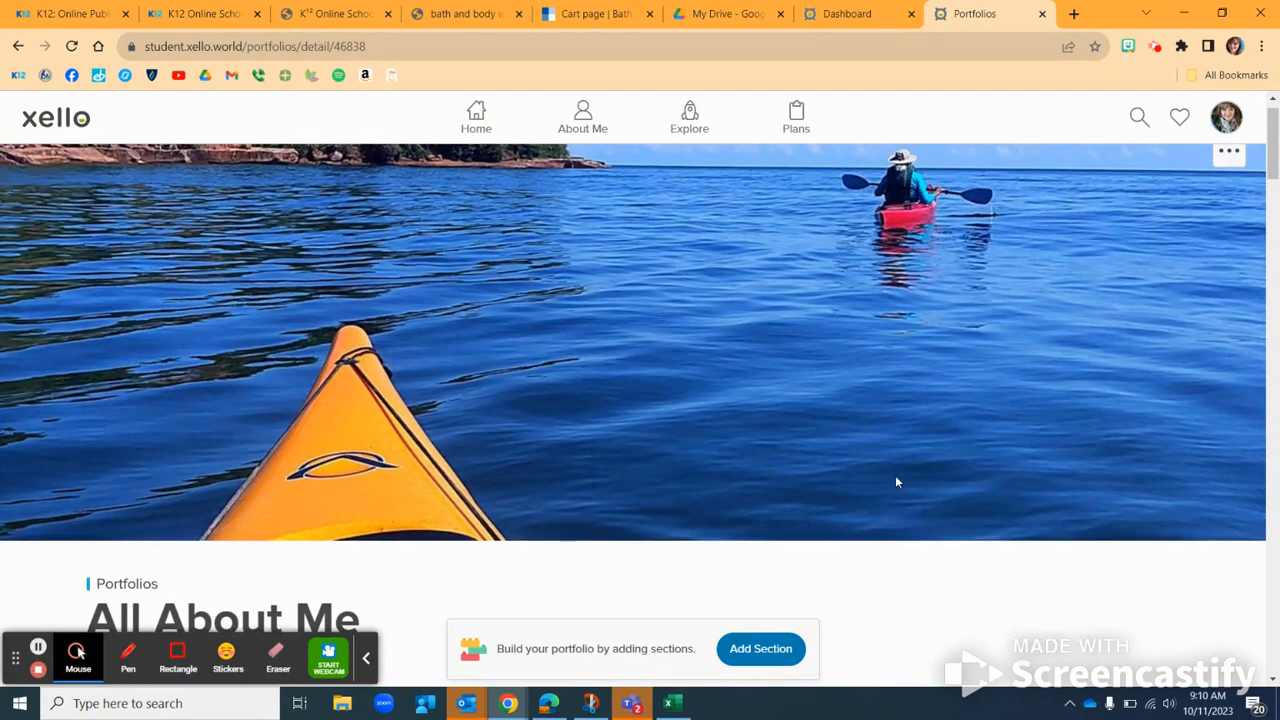
scroll(926, 605, down, 1)
scroll(926, 605, down, 5)
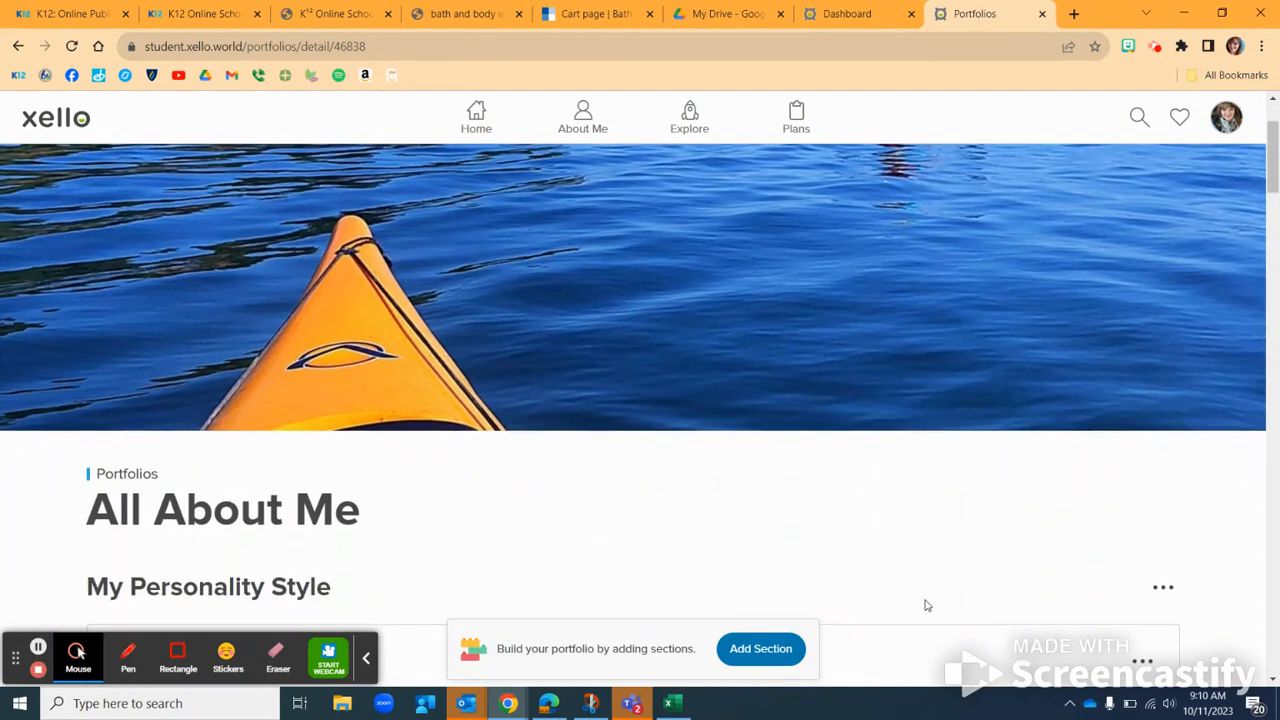